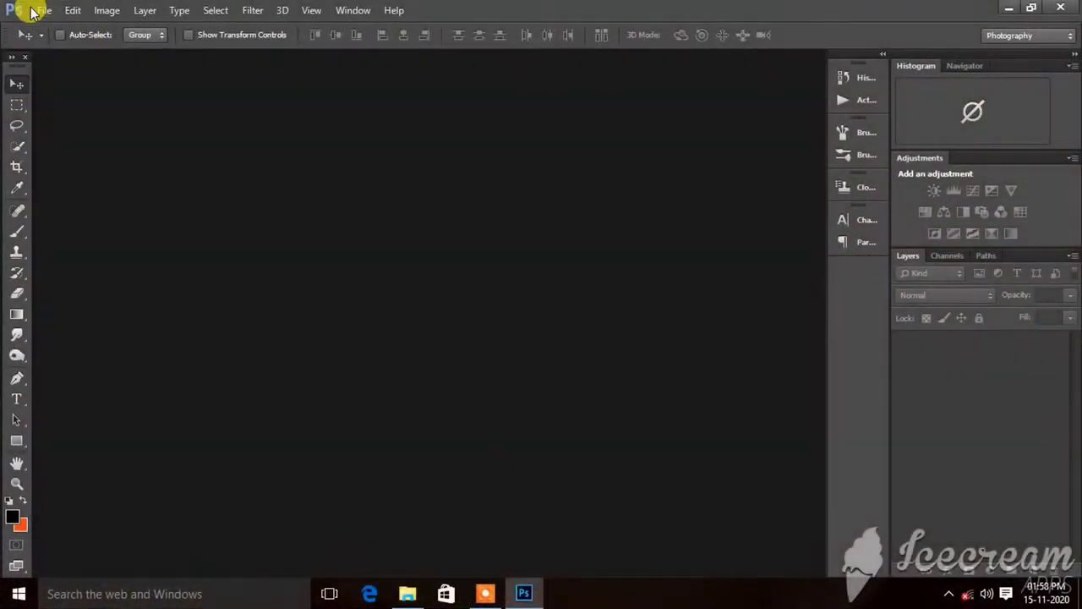
Open DSC_0058.JPG from the 100D5300 folder
click(42, 10)
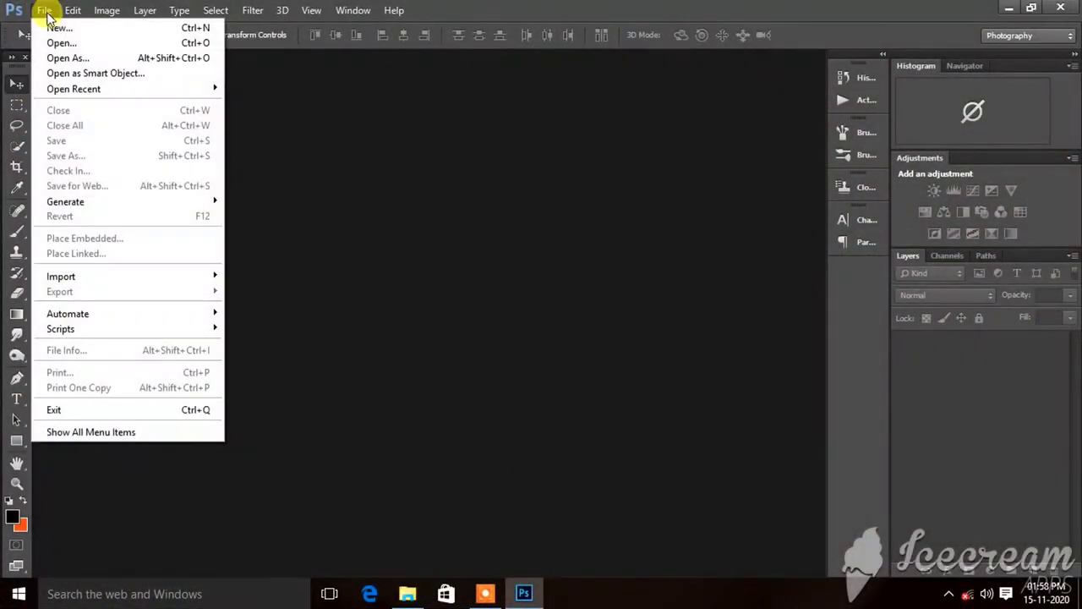
click(56, 47)
scroll(432, 279, down, 5)
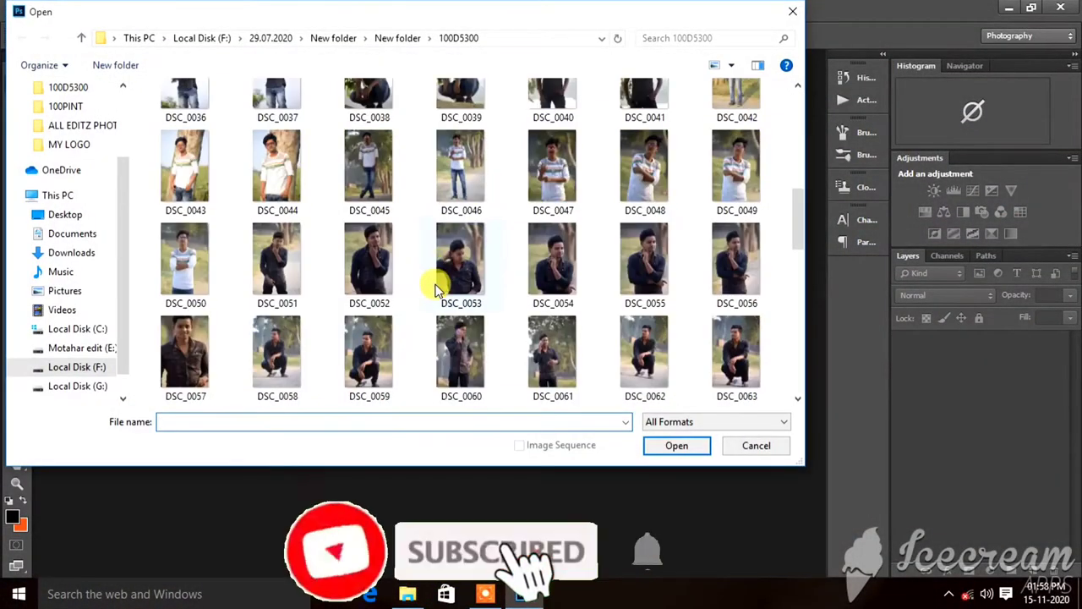
scroll(435, 288, down, 2)
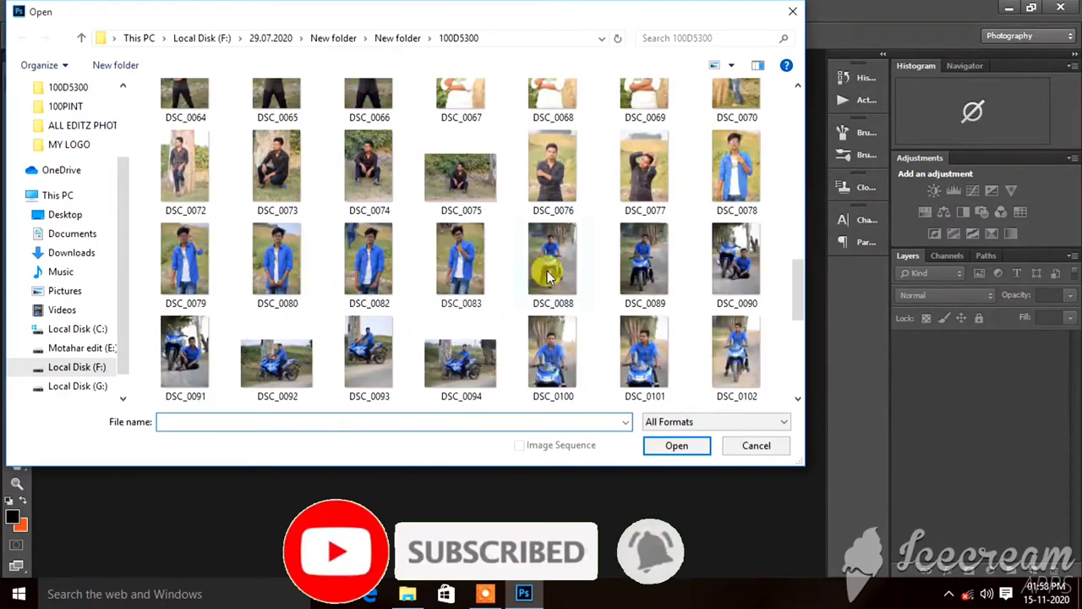
scroll(592, 267, down, 1)
click(288, 124)
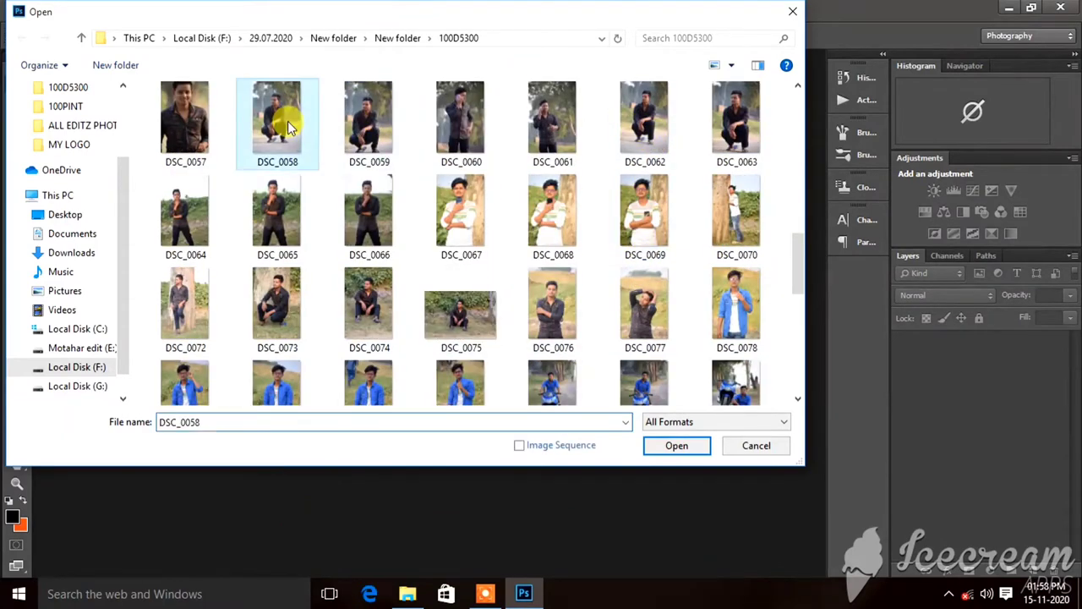
double_click(288, 123)
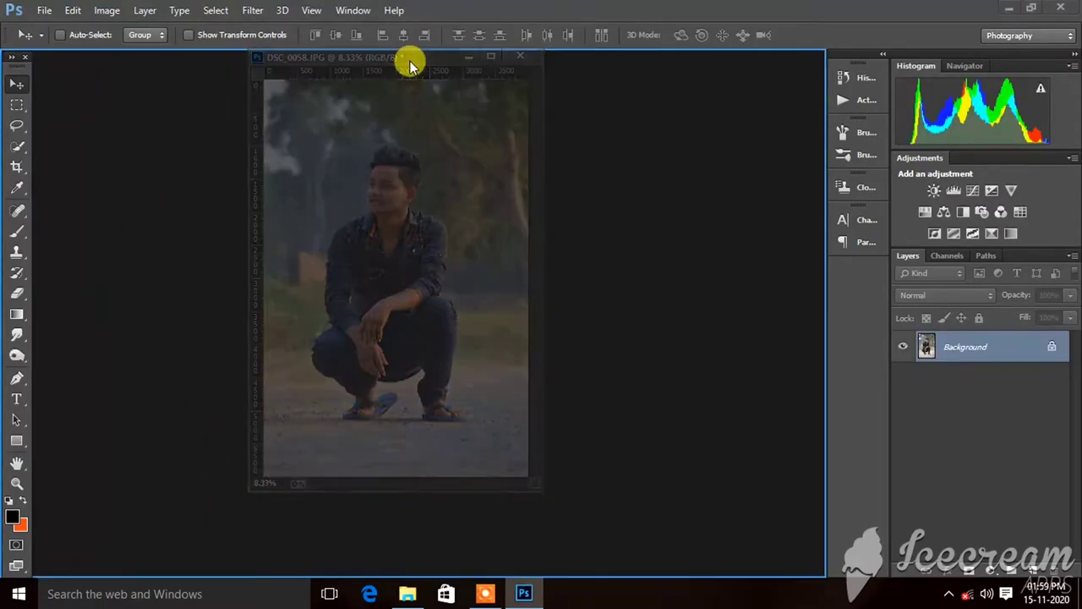
Dock the photo window as a tab and duplicate the Background layer
drag(163, 62, 410, 61)
mouse_move(1037, 346)
mouse_down()
mouse_move(993, 402)
mouse_move(1034, 569)
mouse_up()
scroll(422, 211, up, 2)
scroll(422, 211, up, 3)
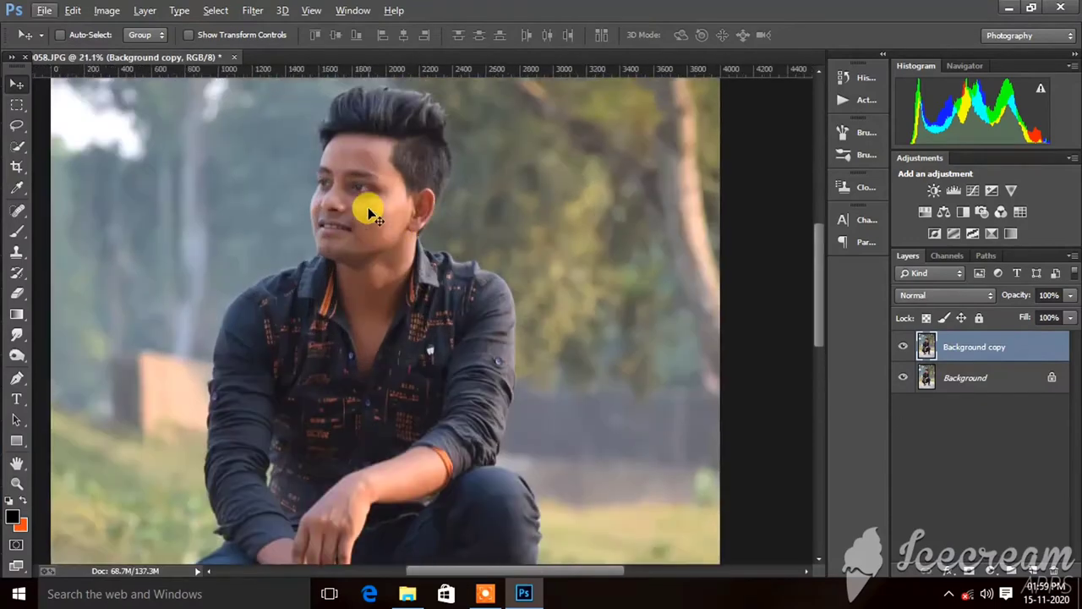
scroll(338, 241, up, 1)
Lift the copy's shadows with a Shadows/Highlights adjustment at 39%
click(107, 10)
mouse_move(130, 51)
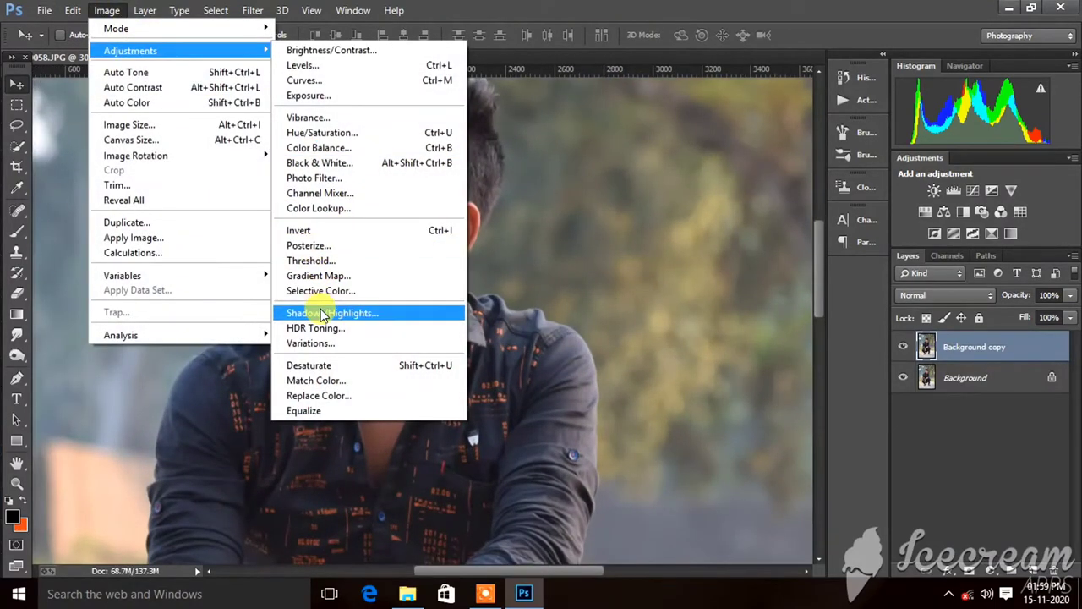
click(322, 315)
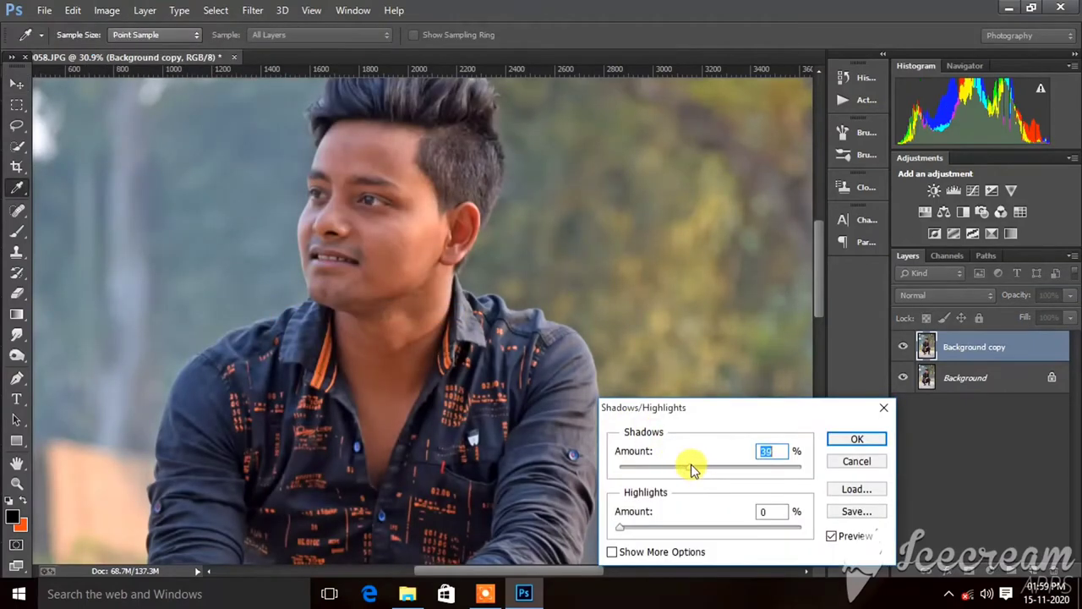
click(832, 536)
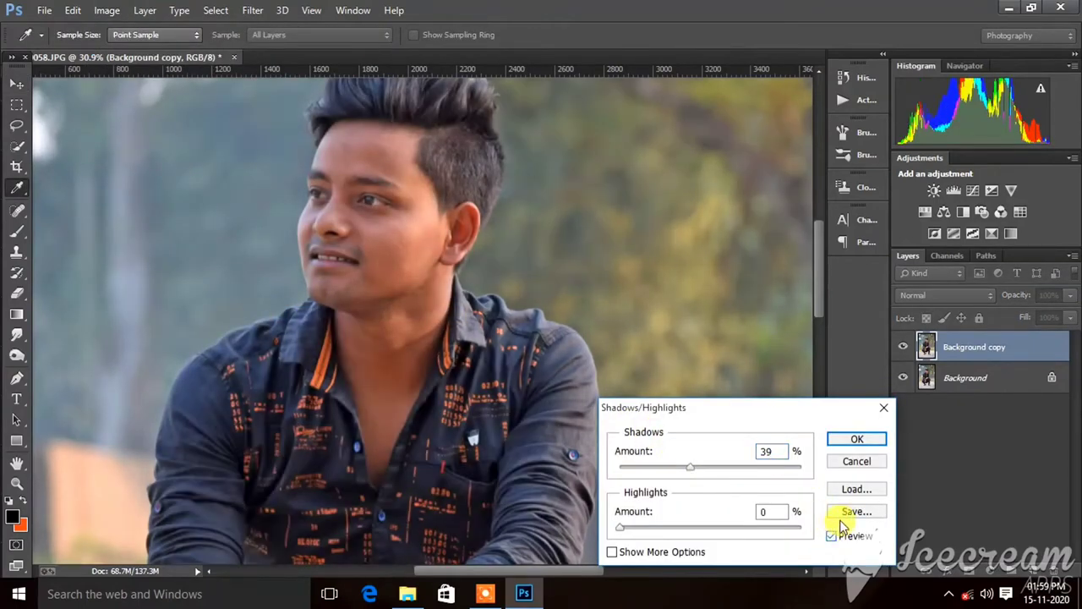
click(876, 442)
Apply Auto Contrast to the Background copy
key(v)
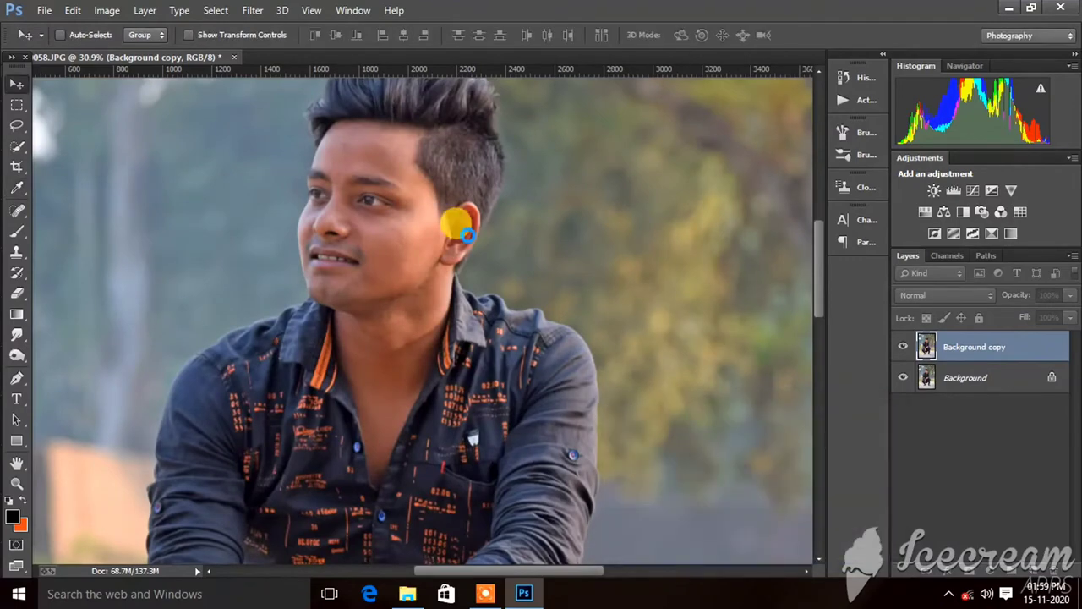
scroll(467, 235, down, 5)
scroll(363, 208, up, 3)
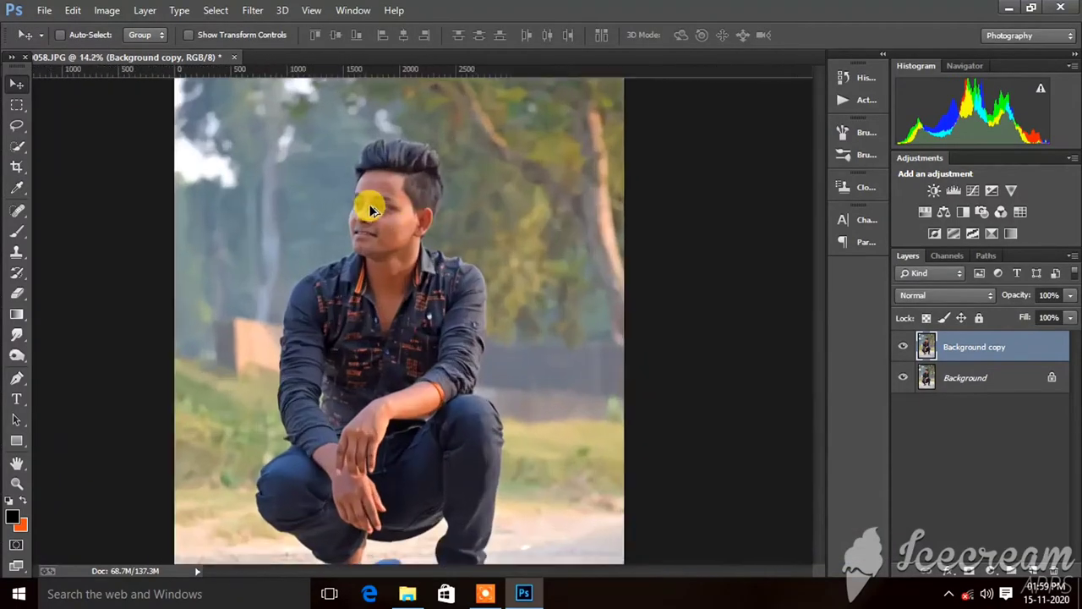
scroll(365, 215, up, 3)
scroll(365, 216, up, 1)
click(107, 11)
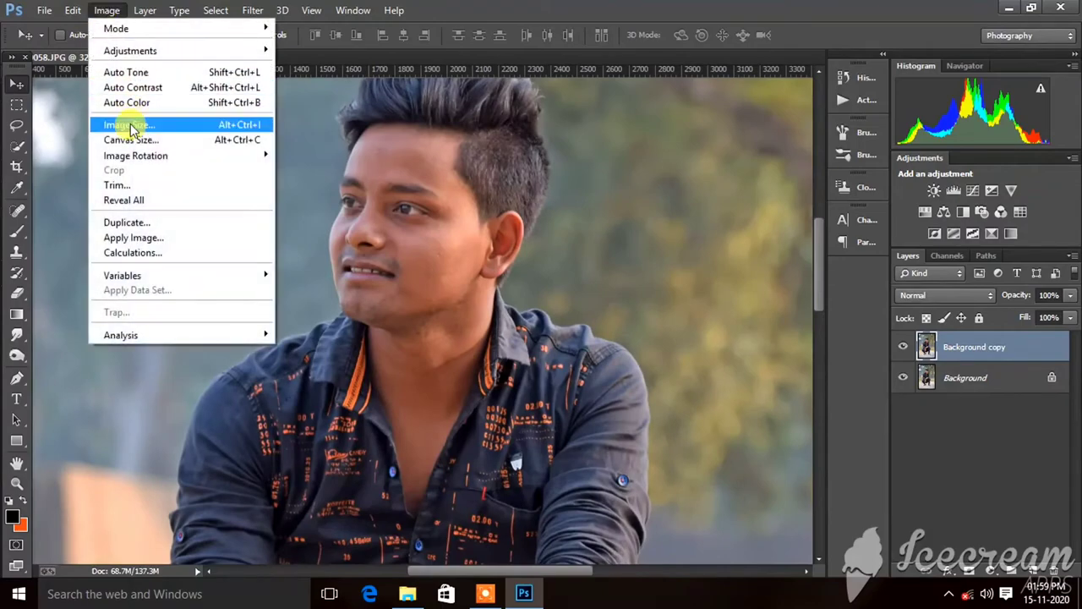
click(139, 87)
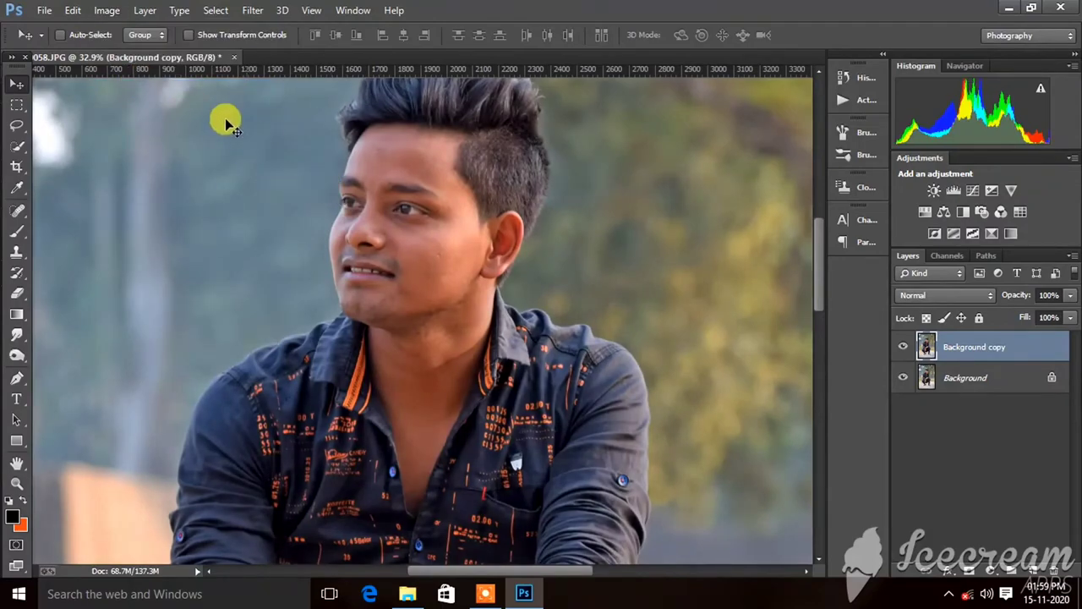
Raise a Curves point from input 196 to output 203
click(107, 10)
mouse_move(130, 51)
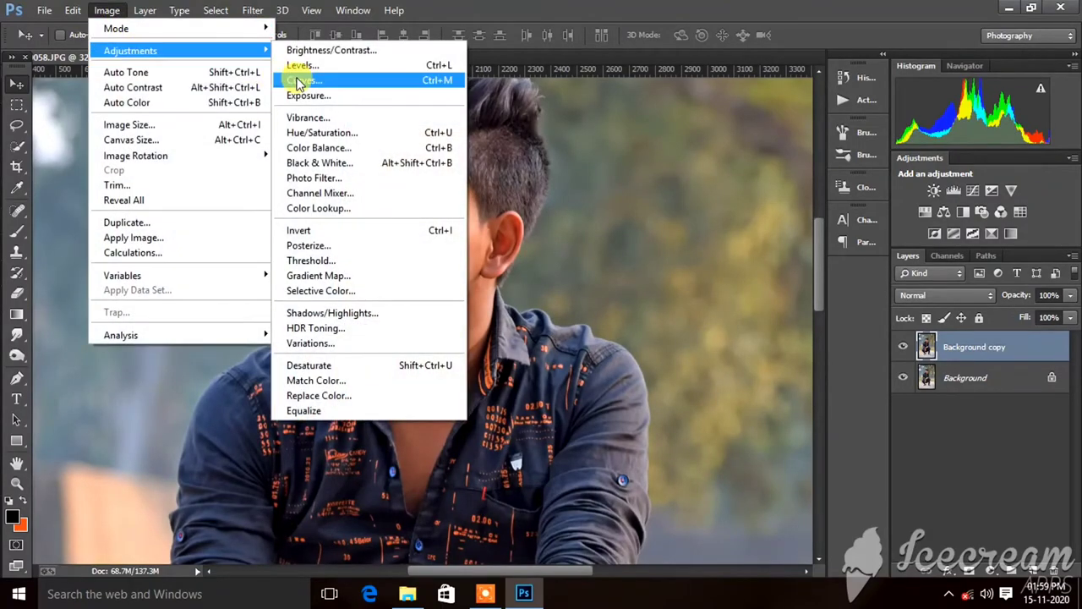
click(292, 77)
drag(940, 212, 934, 210)
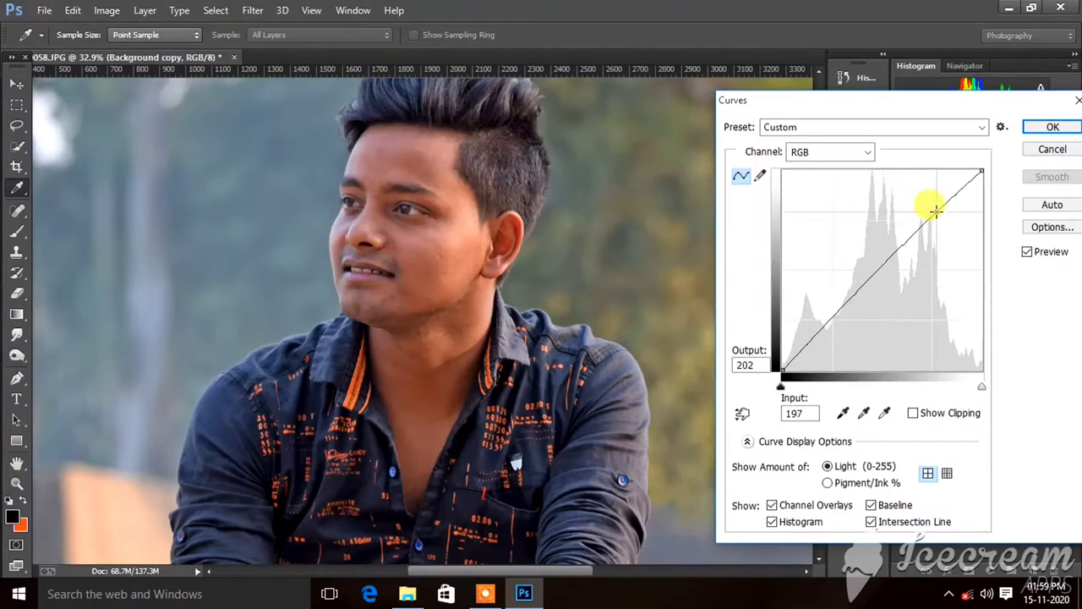
click(1055, 128)
Run Perfectly Clear v3 with the Test Drive preset at Strength 100 and apply it
key(v)
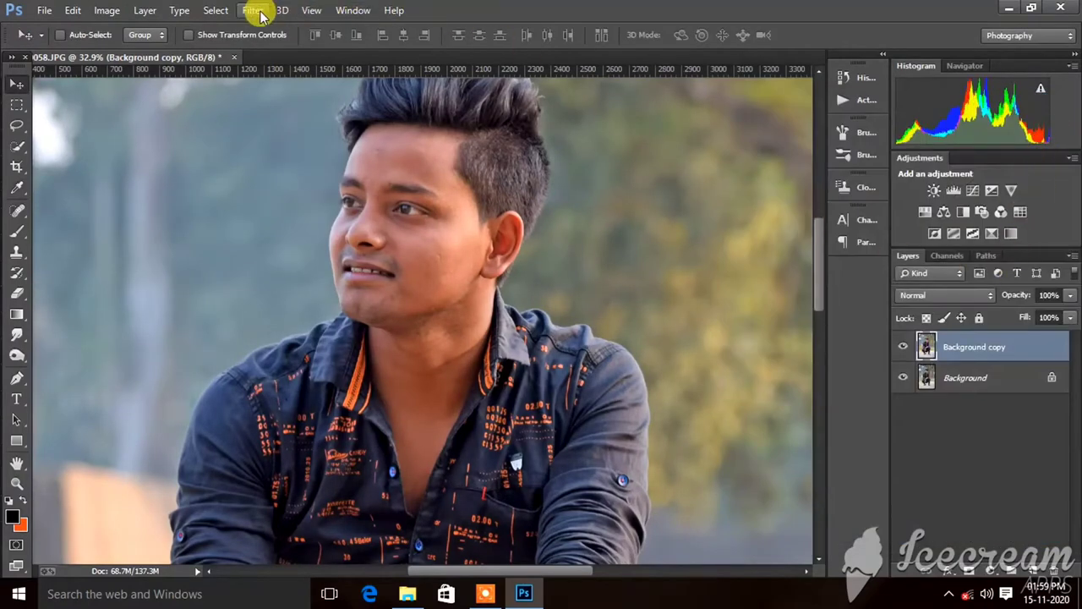
click(253, 10)
mouse_move(293, 404)
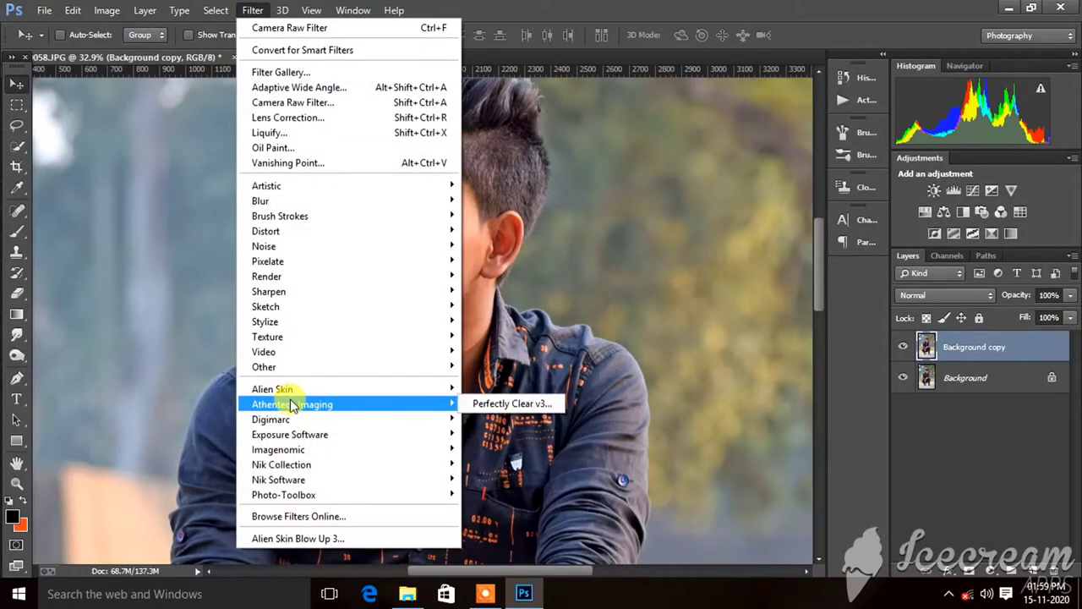
click(510, 405)
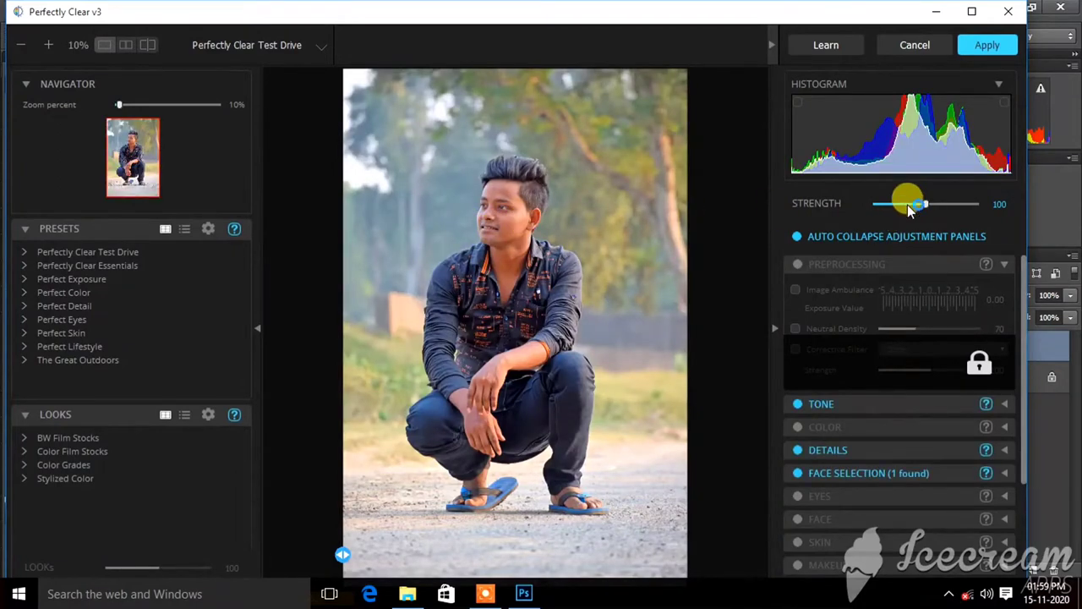
click(985, 48)
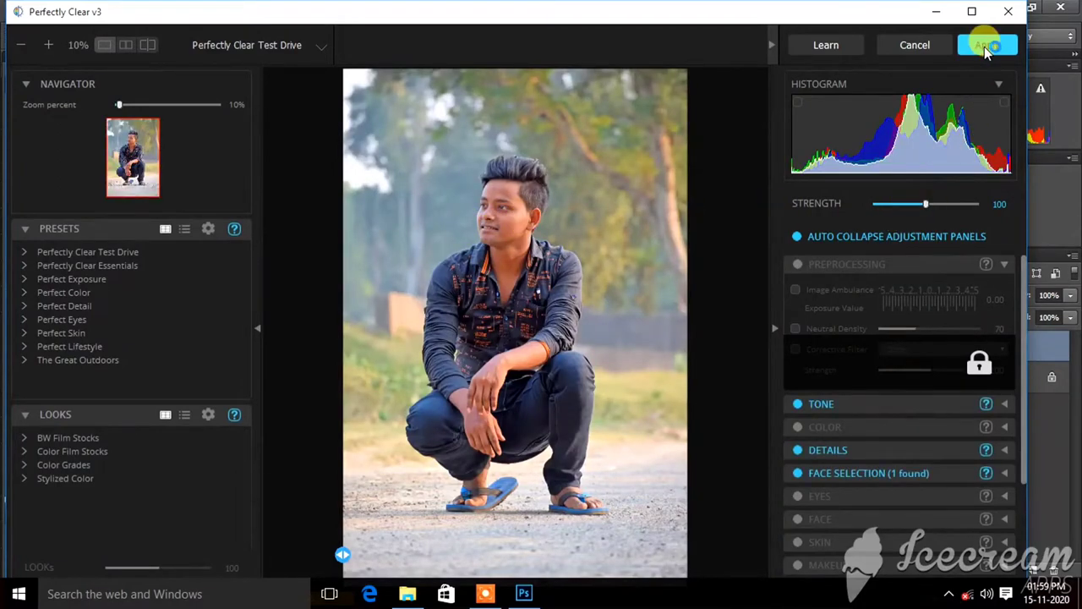
click(506, 599)
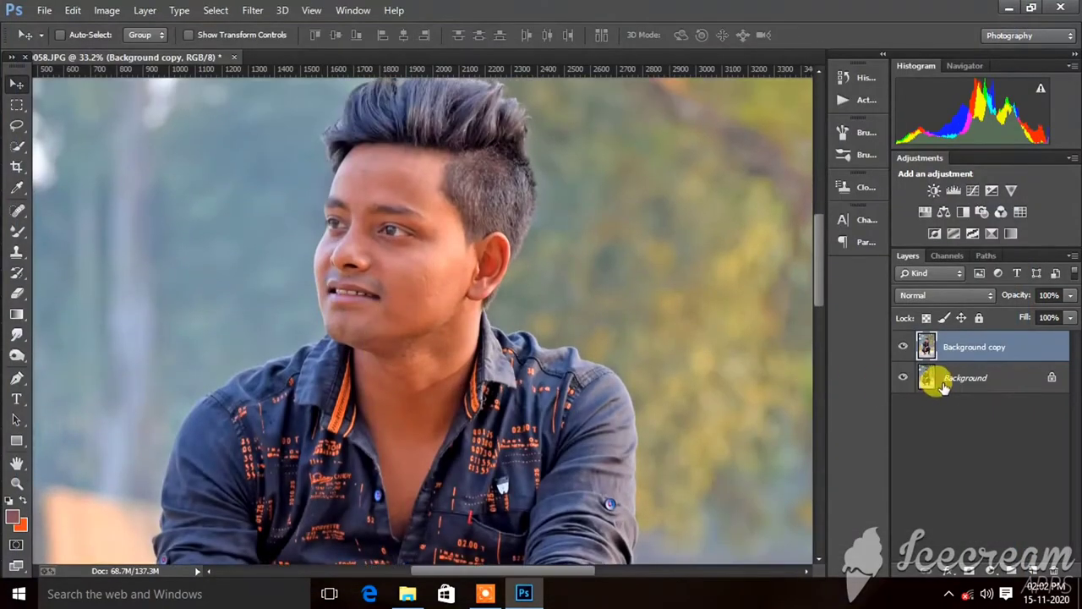
Merge the Background copy down into Background, then duplicate Background again
scroll(453, 232, left, 2)
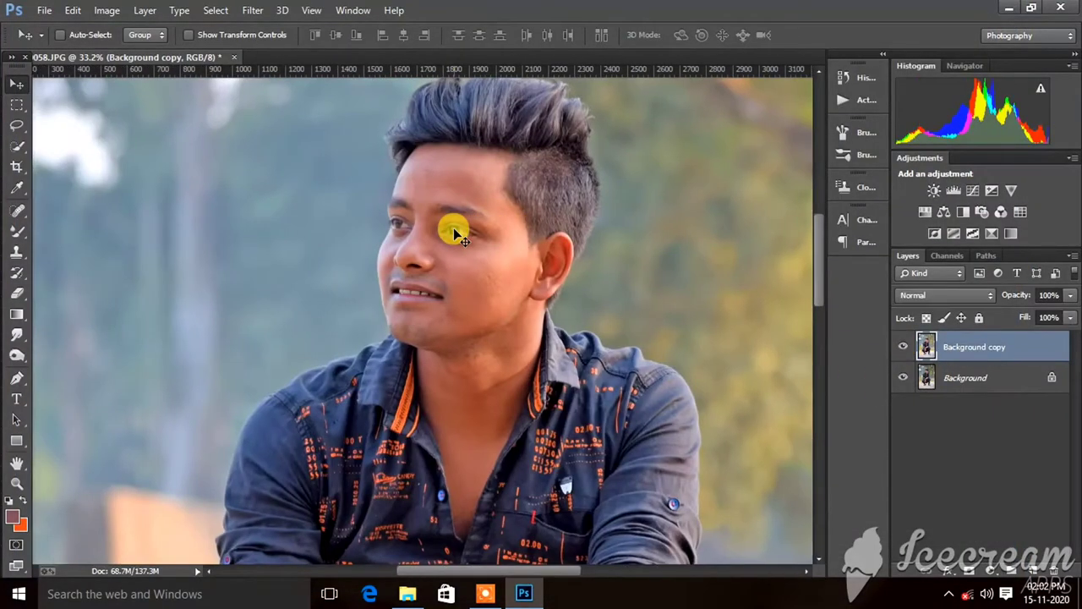
scroll(453, 230, down, 5)
scroll(401, 242, up, 3)
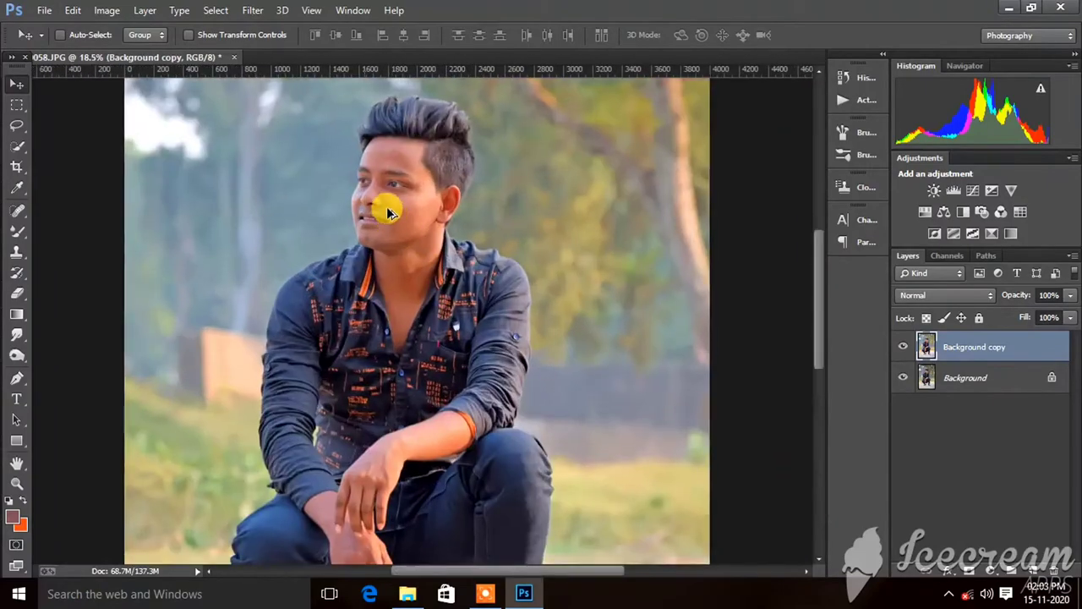
scroll(389, 212, up, 2)
scroll(381, 235, up, 1)
scroll(389, 248, up, 1)
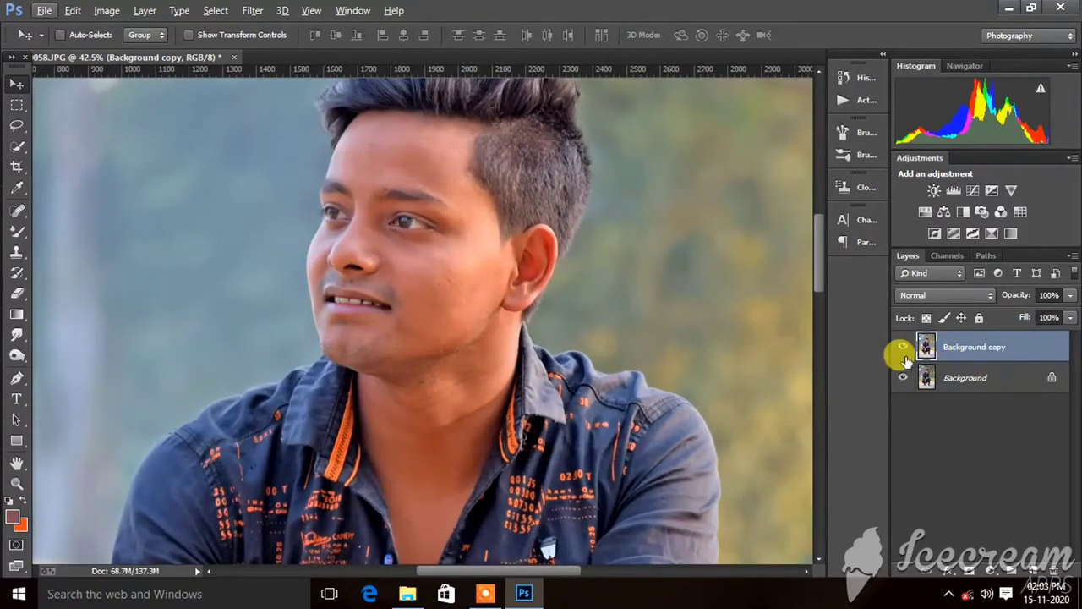
right_click(947, 354)
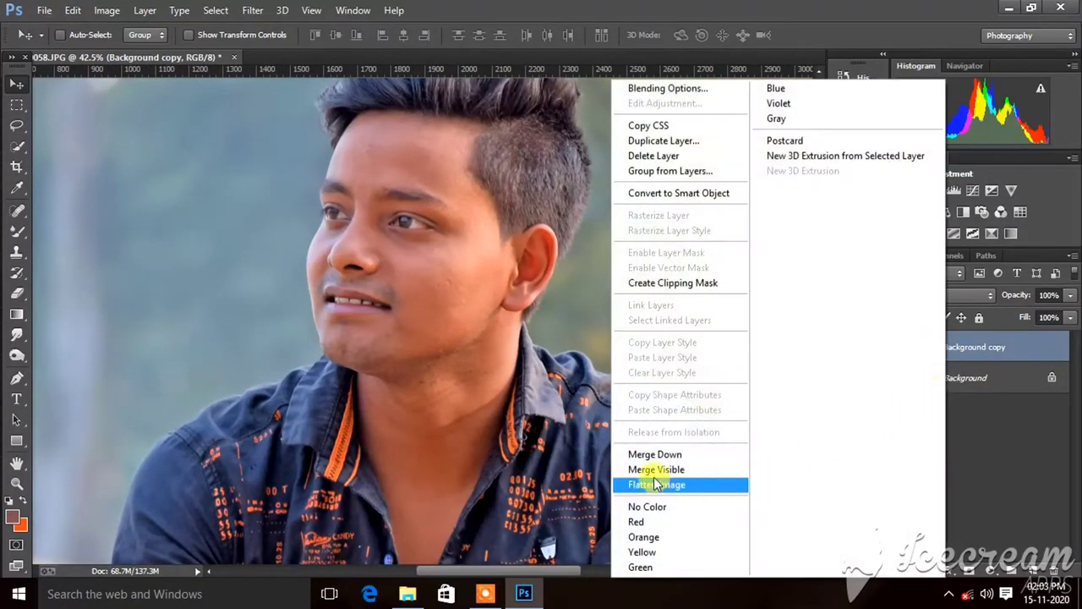
click(666, 455)
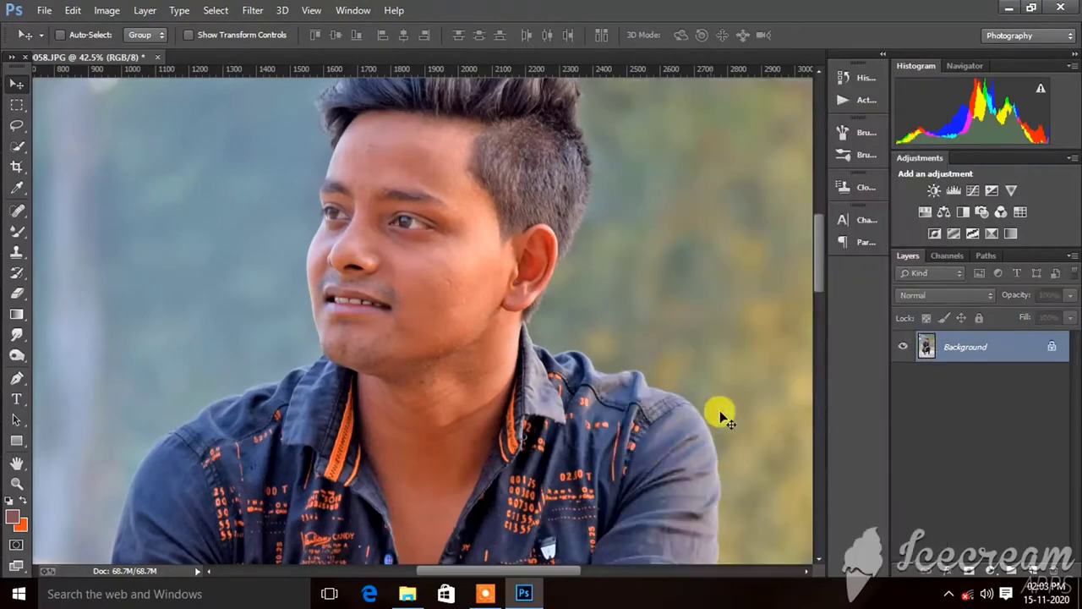
mouse_move(925, 358)
mouse_down()
mouse_move(966, 370)
mouse_move(1035, 565)
mouse_up()
In Camera Raw, zoom in on the face, set Contrast to +15 and adjust Highlights
click(273, 11)
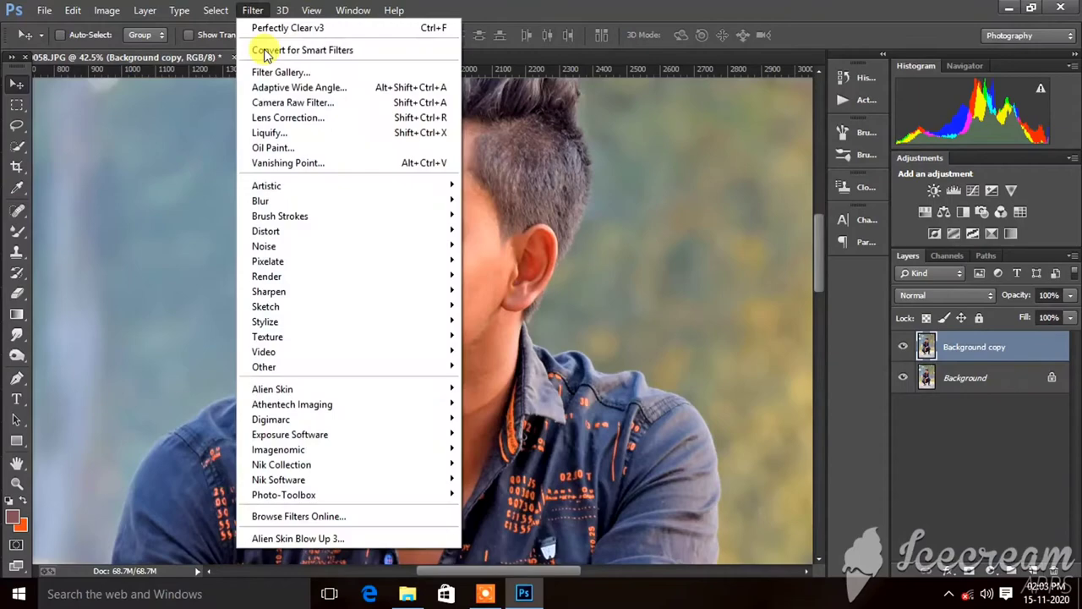
click(274, 101)
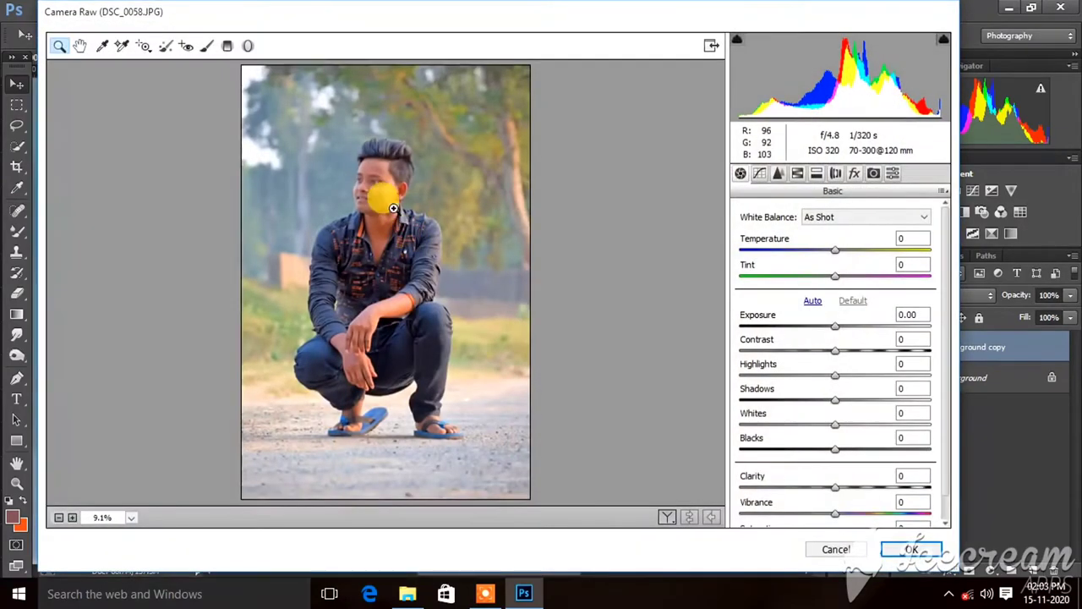
click(367, 181)
click(356, 295)
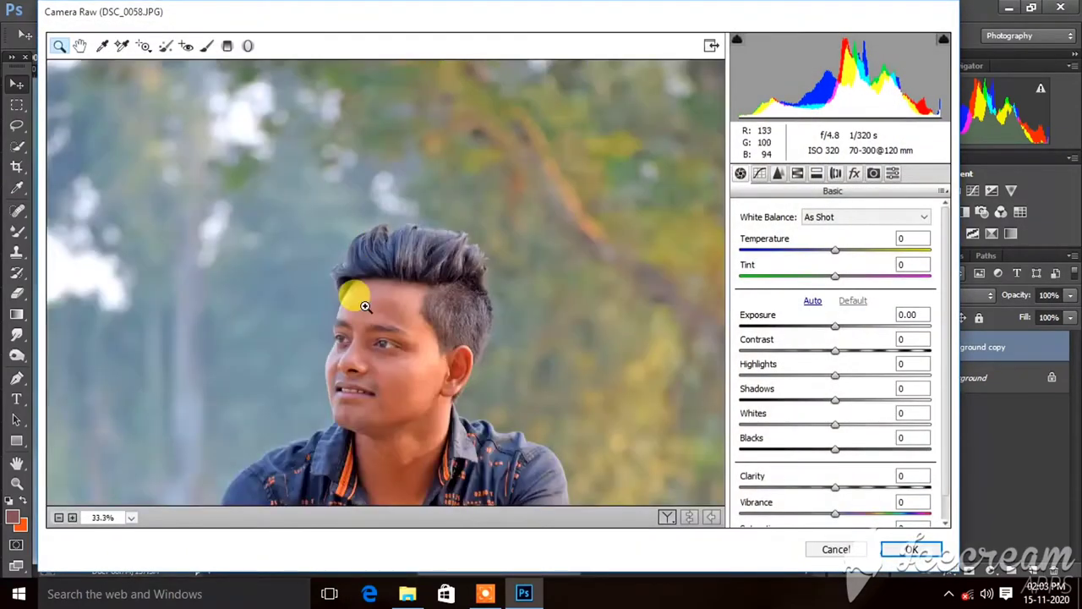
click(356, 295)
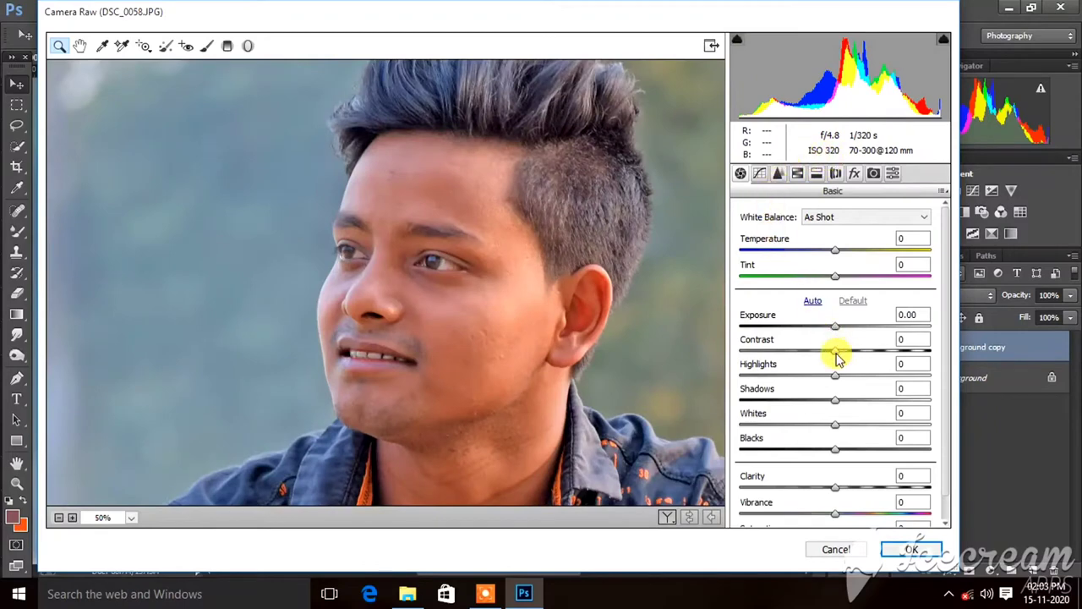
mouse_move(838, 359)
mouse_down()
mouse_move(852, 361)
mouse_move(837, 333)
mouse_up()
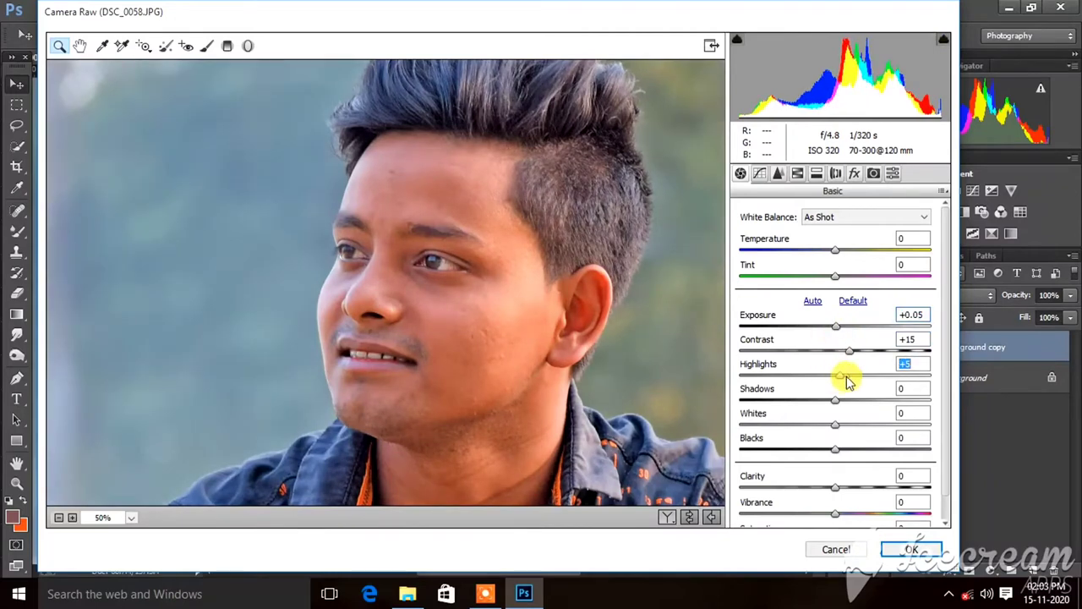
drag(822, 375, 846, 398)
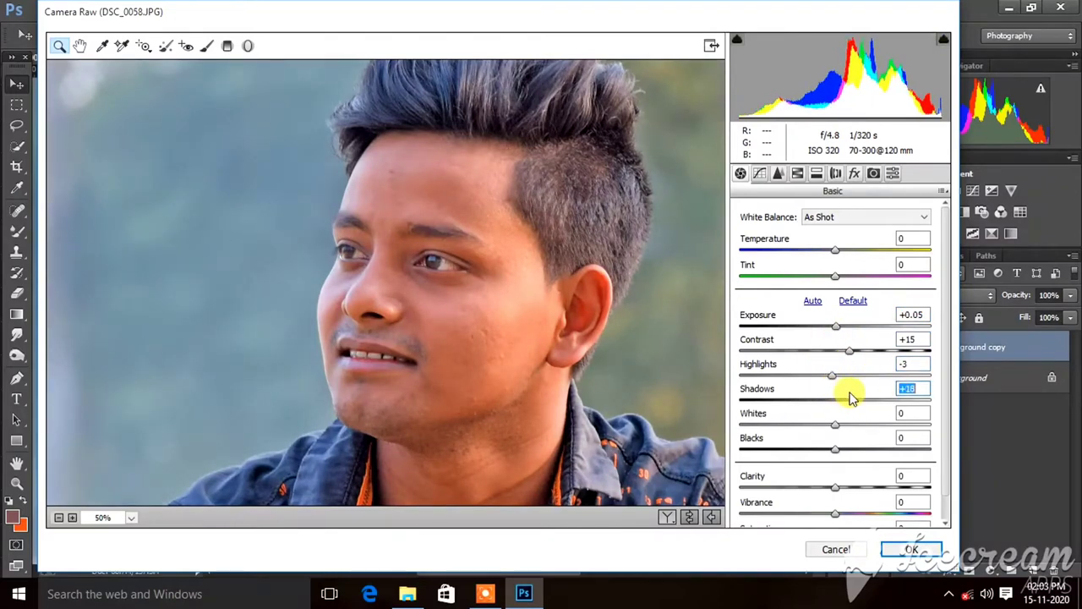
Set the Reds hue to +17, adjust Oranges, compare before/after, and apply
click(759, 174)
click(778, 173)
click(797, 173)
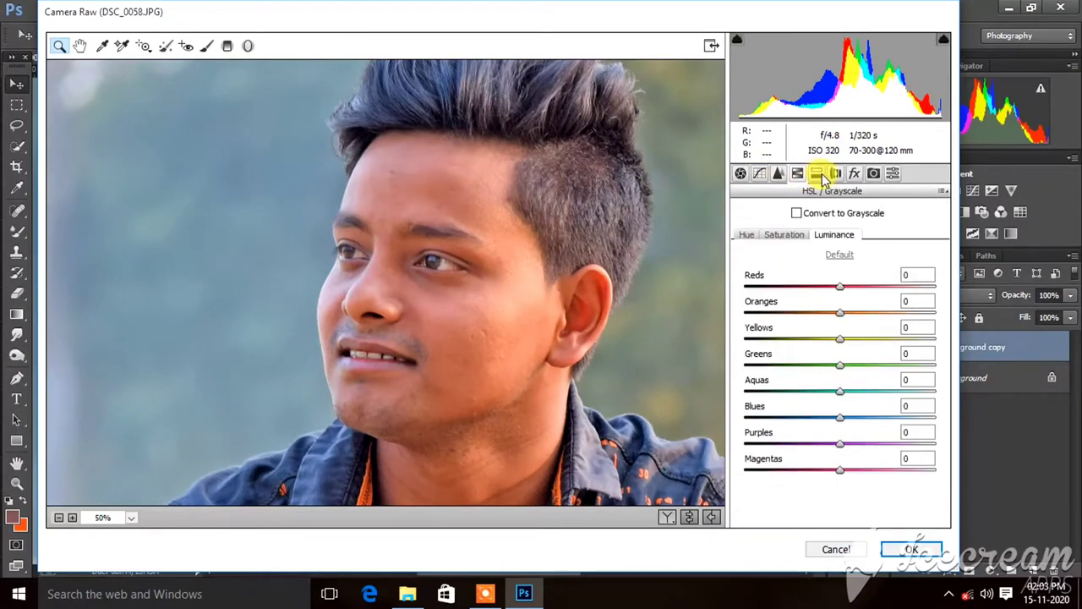
click(744, 237)
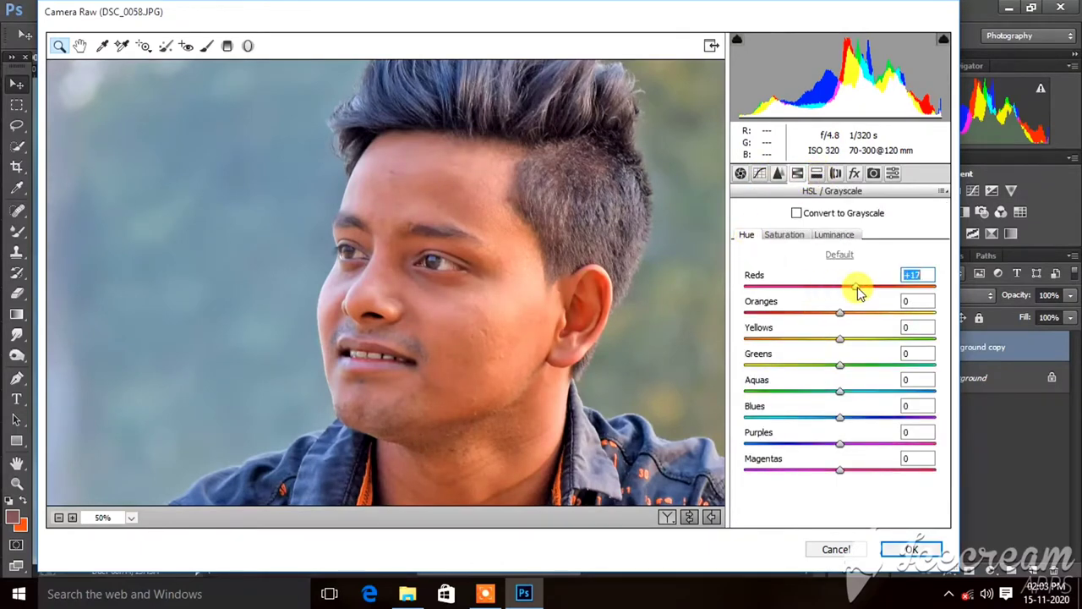
drag(849, 316, 826, 320)
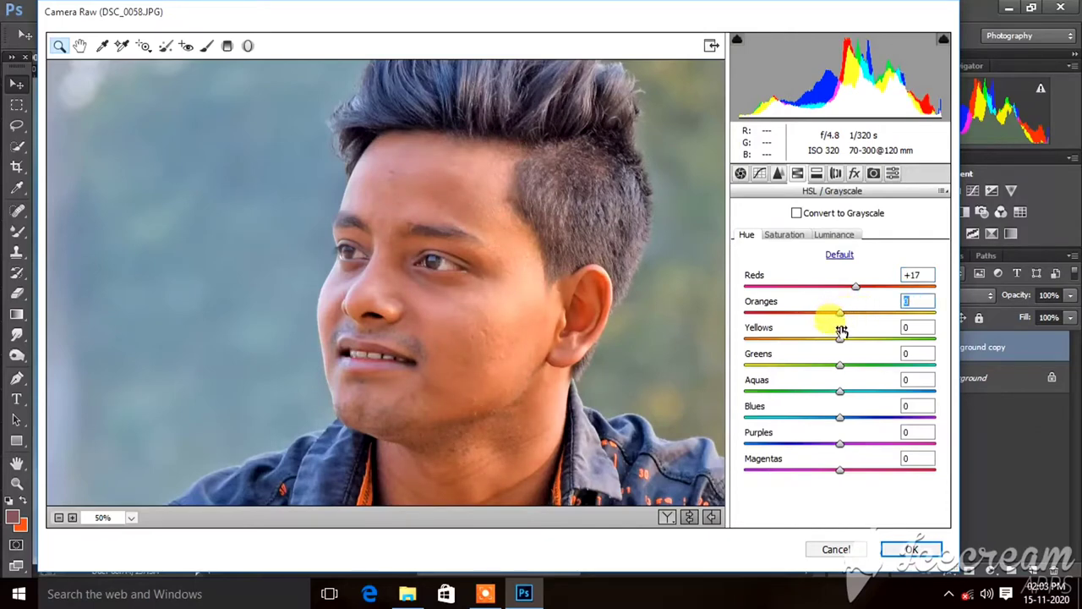
click(668, 516)
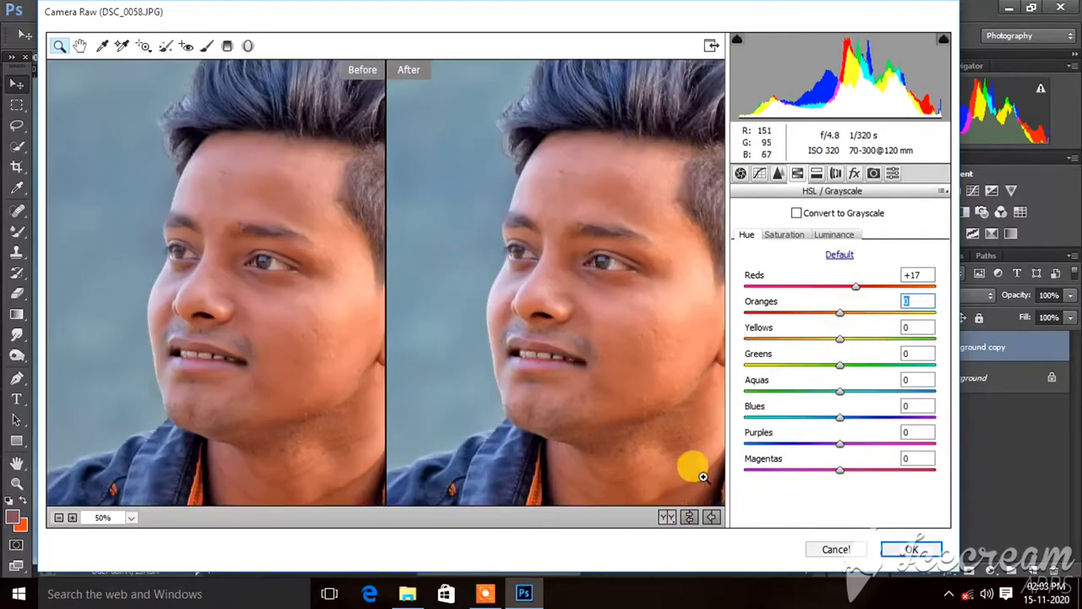
click(897, 546)
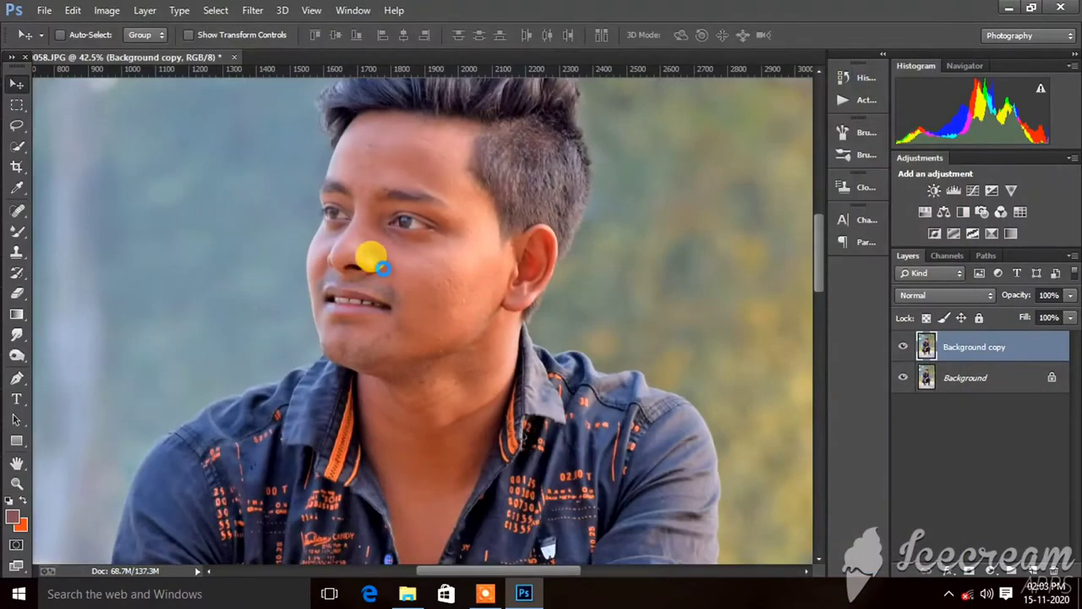
Check the Camera Raw result by toggling the copy, then merge it into Background
scroll(423, 283, up, 2)
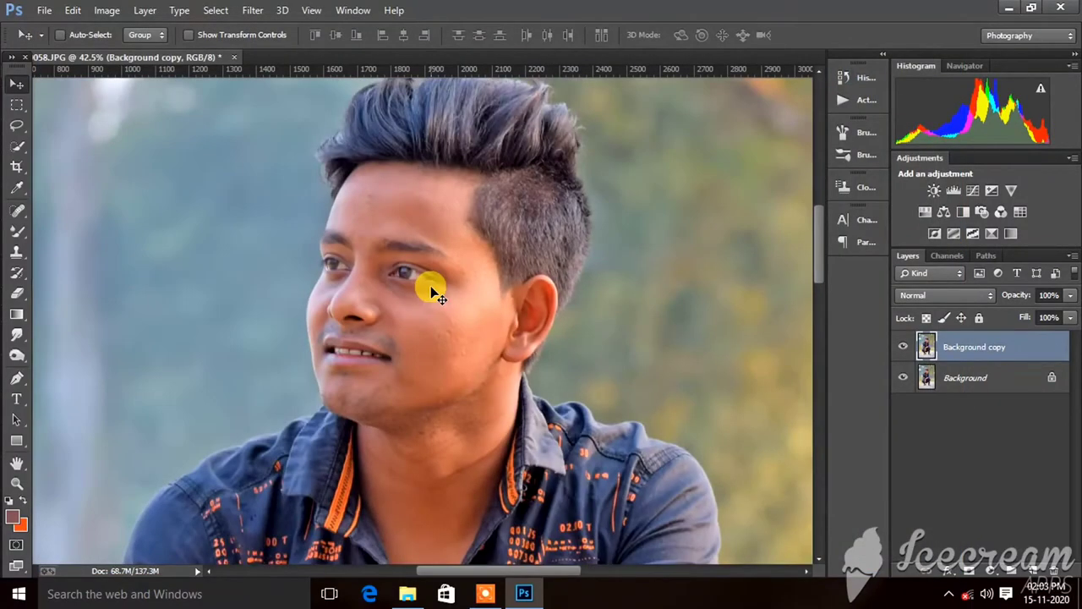
scroll(432, 292, up, 3)
scroll(431, 292, down, 3)
scroll(431, 288, down, 4)
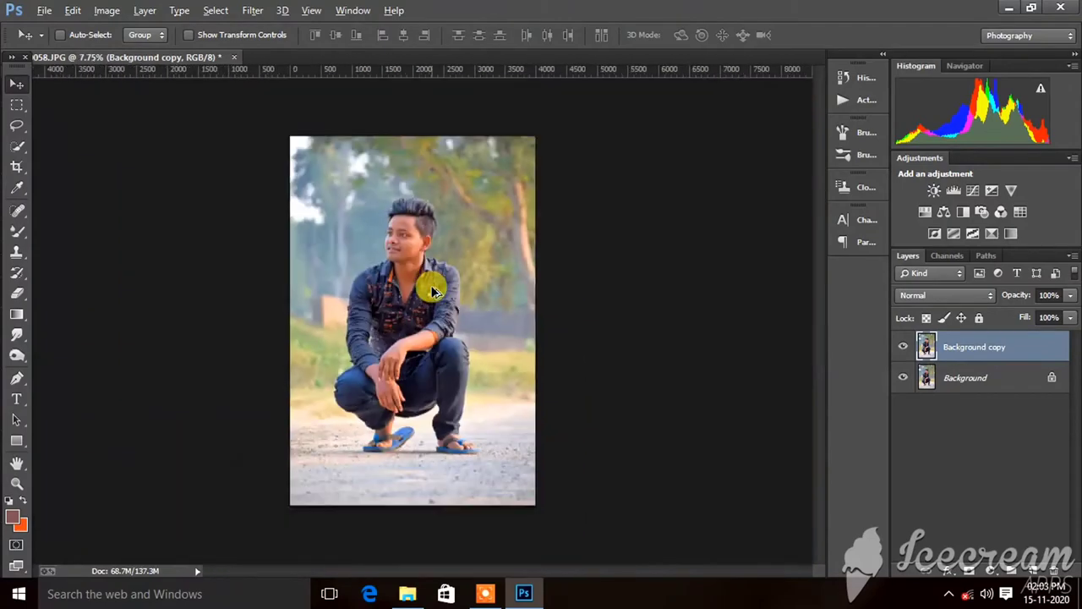
scroll(397, 218, up, 2)
scroll(396, 219, up, 3)
click(904, 350)
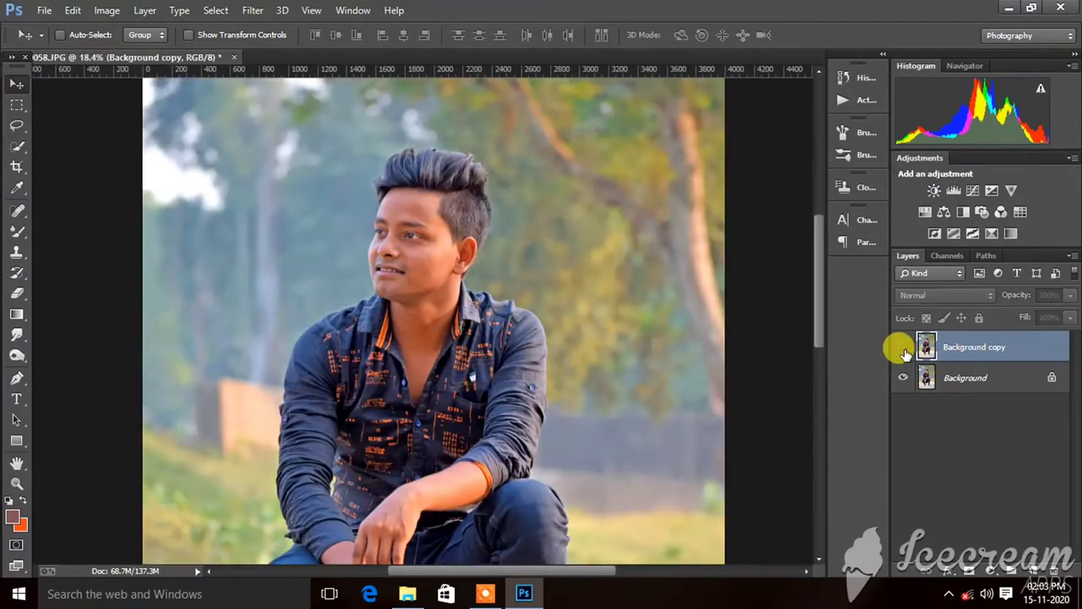
click(904, 350)
right_click(941, 352)
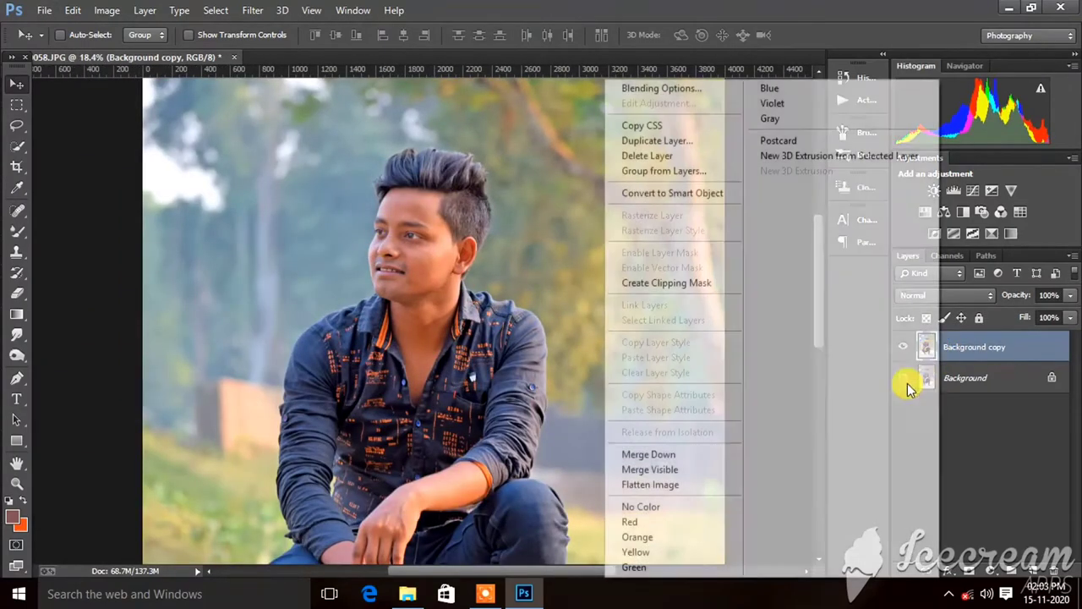
click(660, 457)
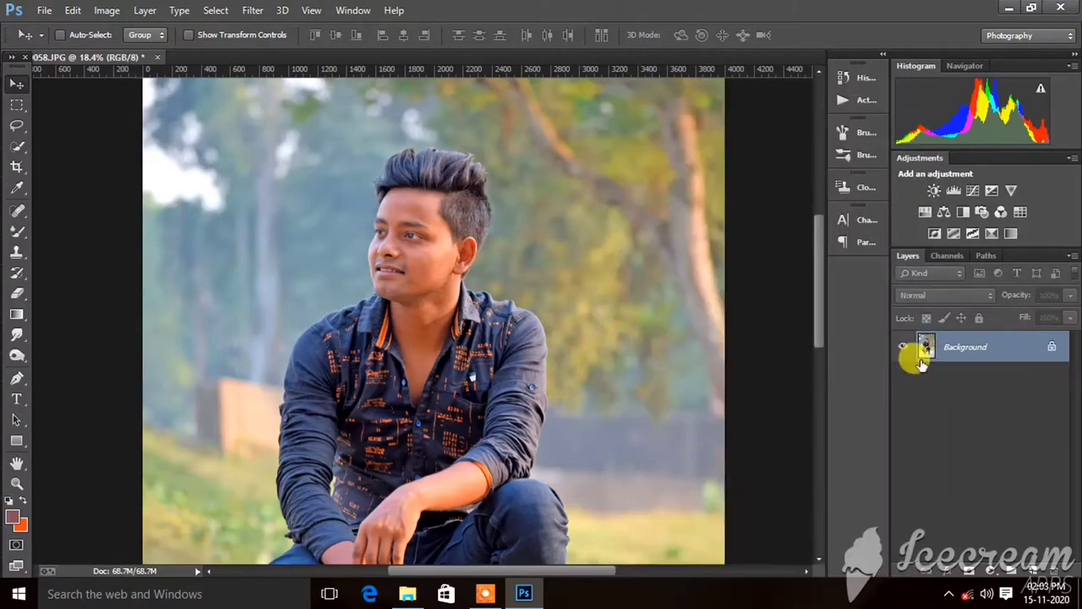
Duplicate Background twice to create Background copy and Background copy 2
drag(949, 350, 1033, 569)
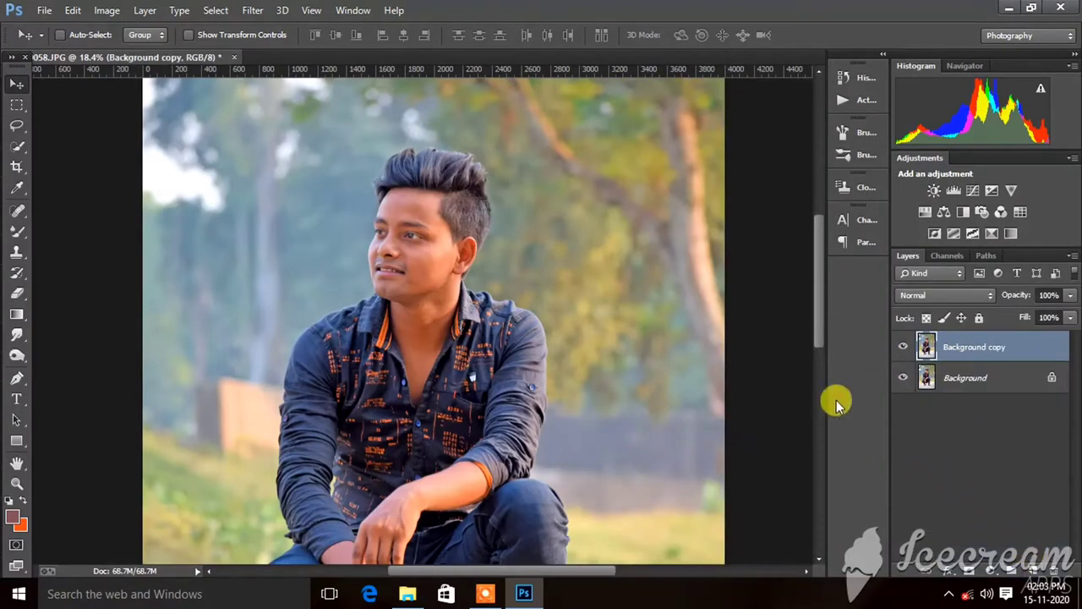
scroll(425, 216, up, 1)
scroll(423, 220, up, 2)
scroll(415, 268, up, 1)
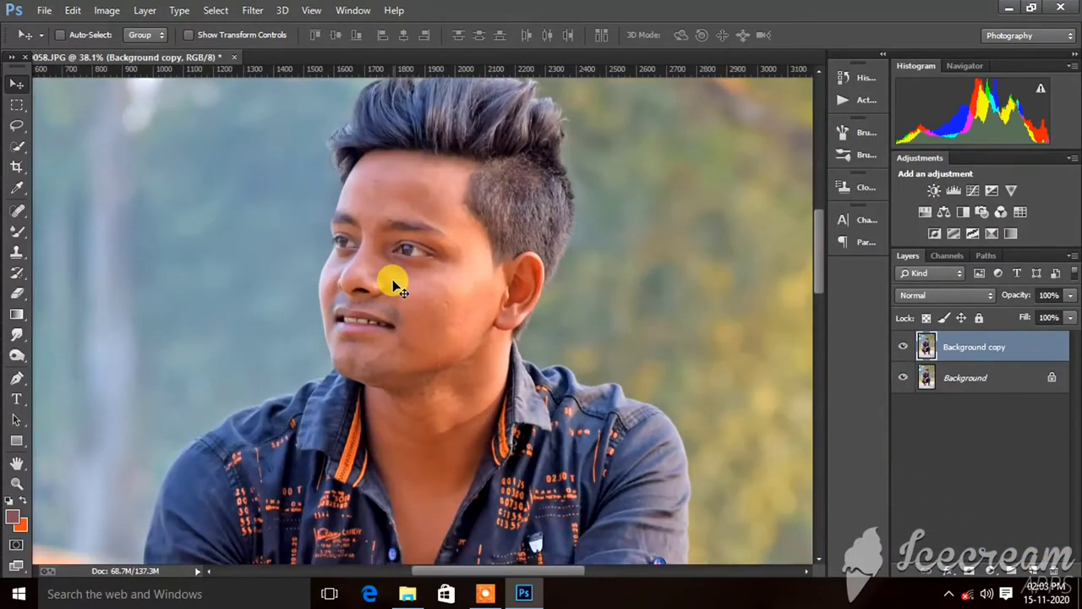
scroll(393, 285, up, 2)
scroll(393, 285, up, 1)
scroll(393, 284, up, 1)
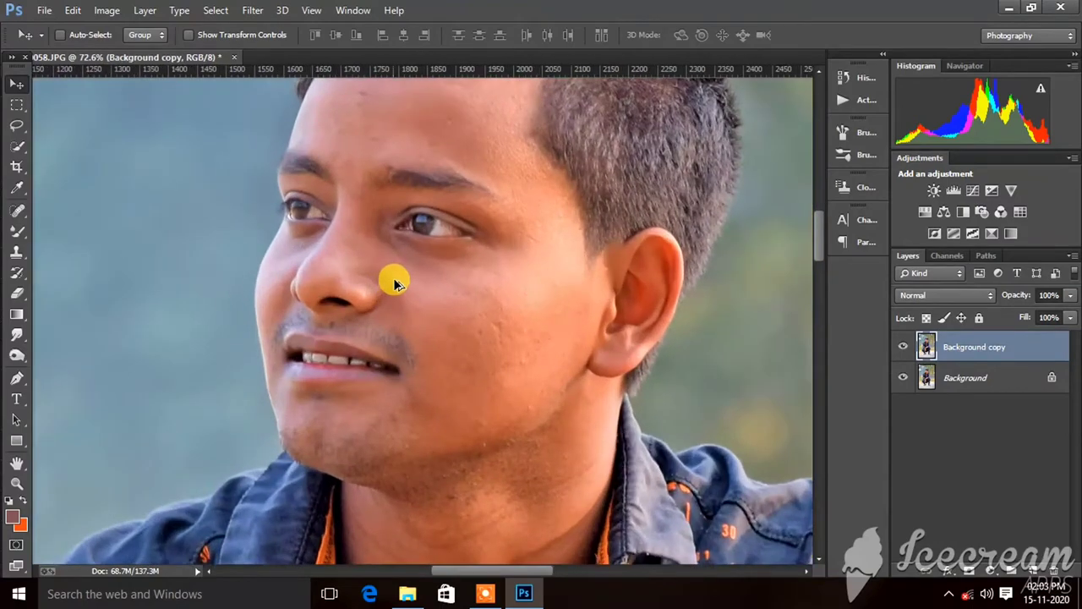
scroll(395, 283, down, 2)
scroll(428, 283, down, 1)
scroll(432, 280, down, 2)
scroll(433, 279, down, 1)
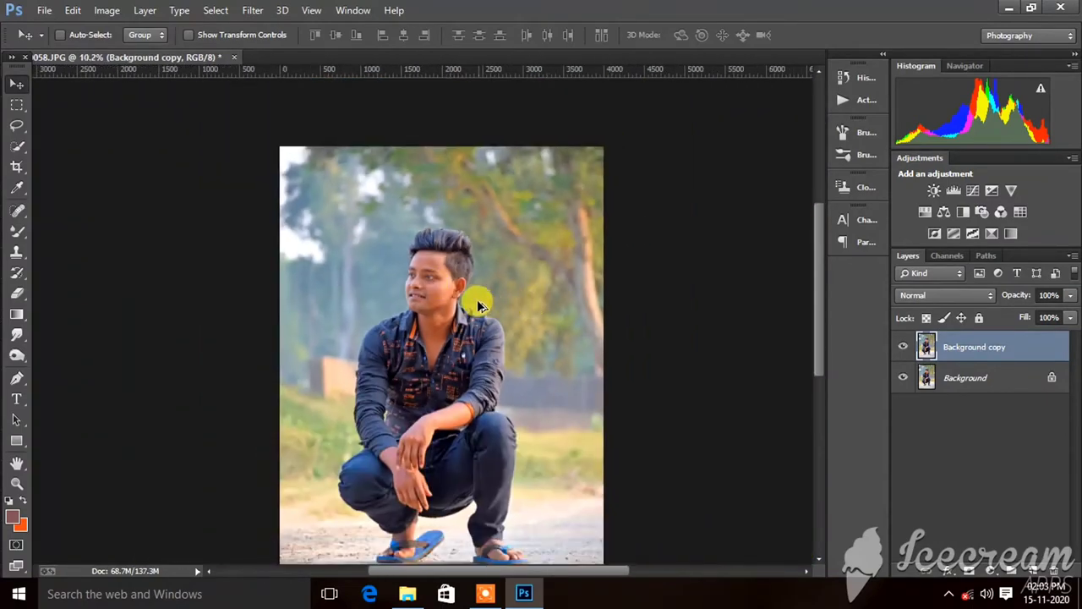
scroll(476, 299, down, 1)
drag(973, 348, 1033, 560)
click(920, 295)
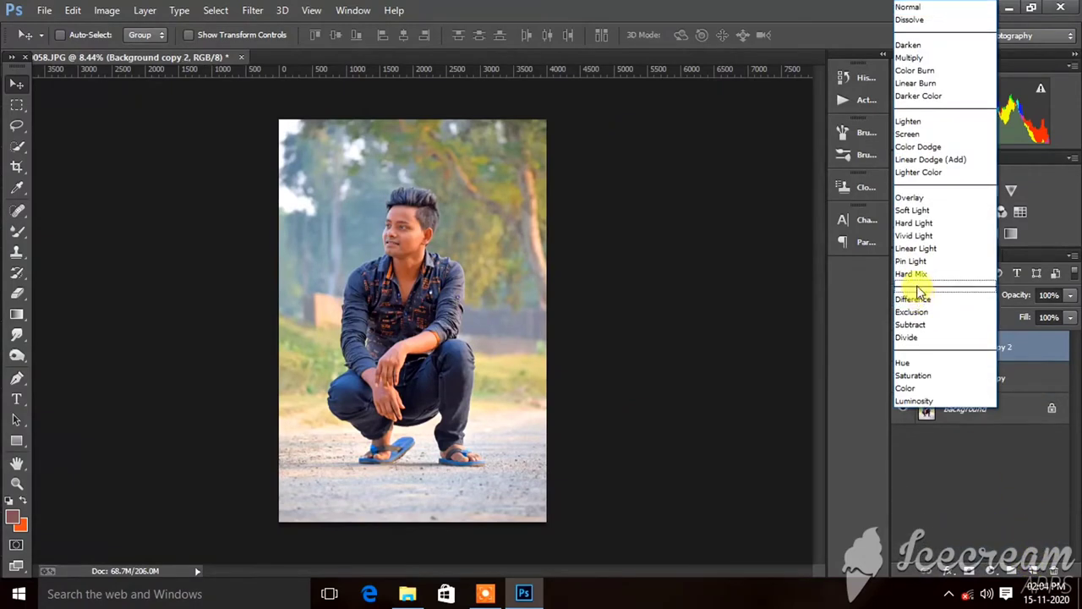
Set Background copy 2 to Linear Light and apply a 0.5-pixel High Pass filter
click(916, 248)
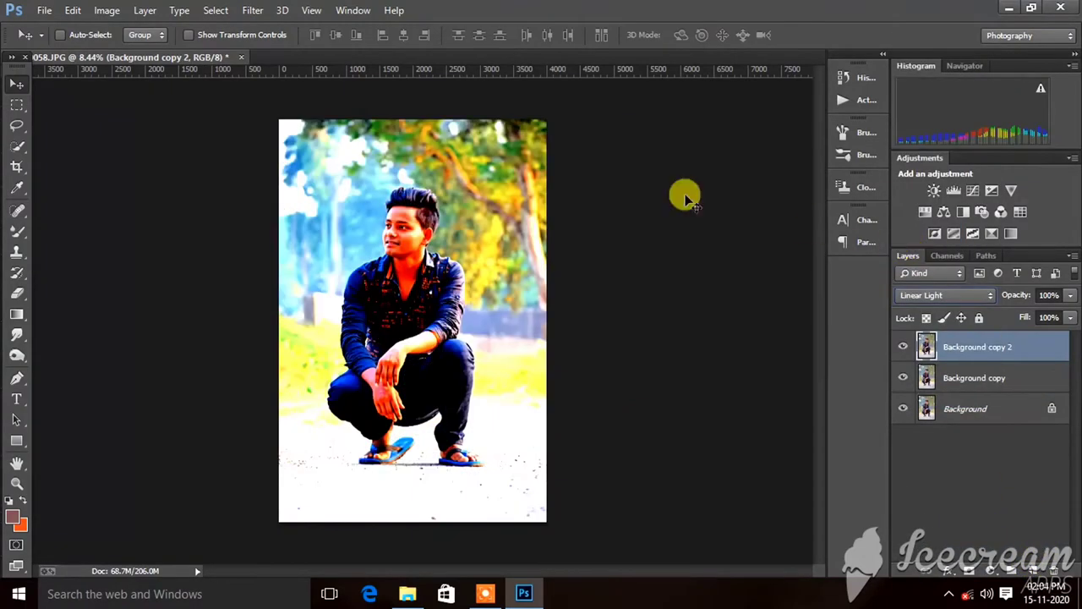
click(252, 10)
mouse_move(265, 366)
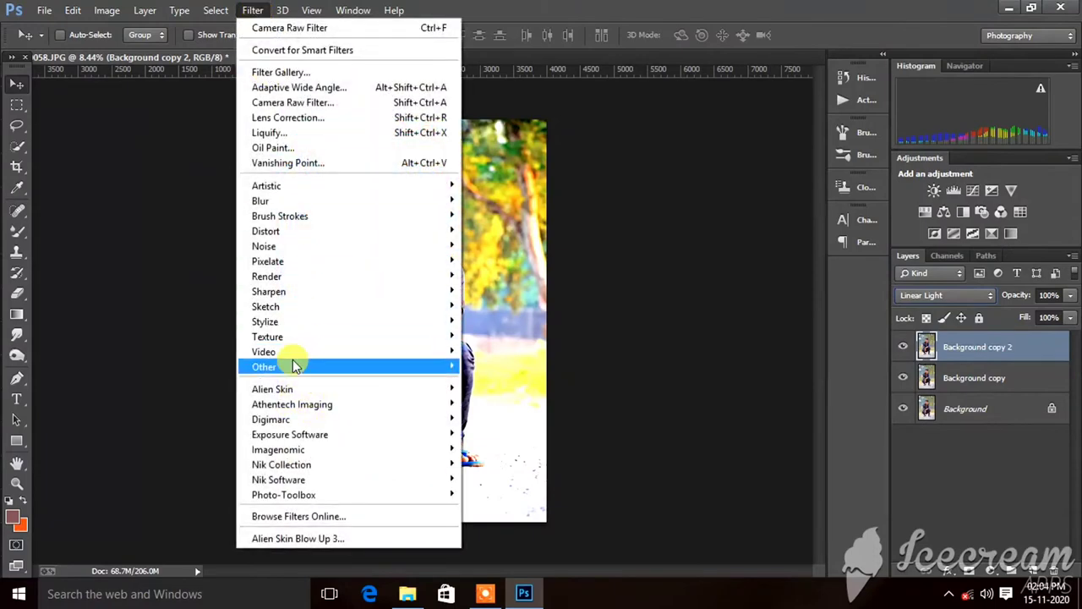
click(499, 382)
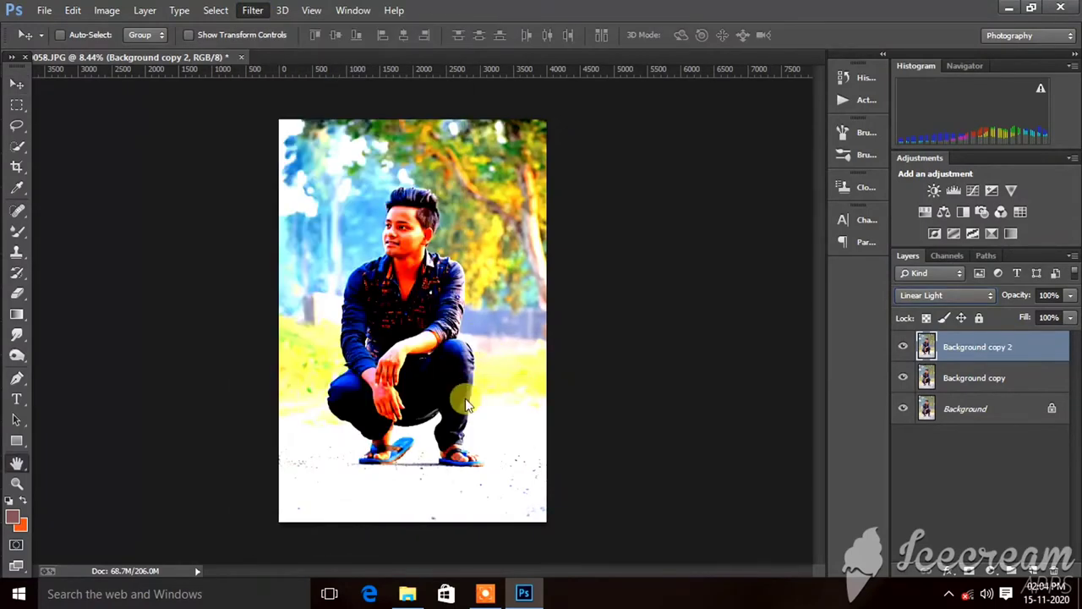
key(ctrl+plus)
key(ctrl+plus)
key(ctrl+plus)
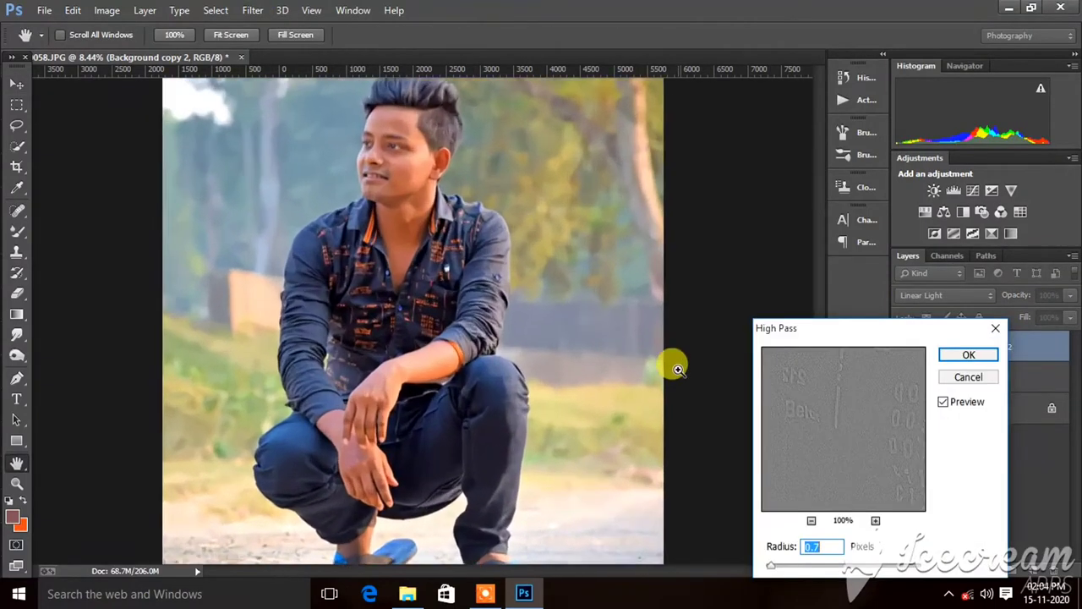
drag(856, 337, 846, 449)
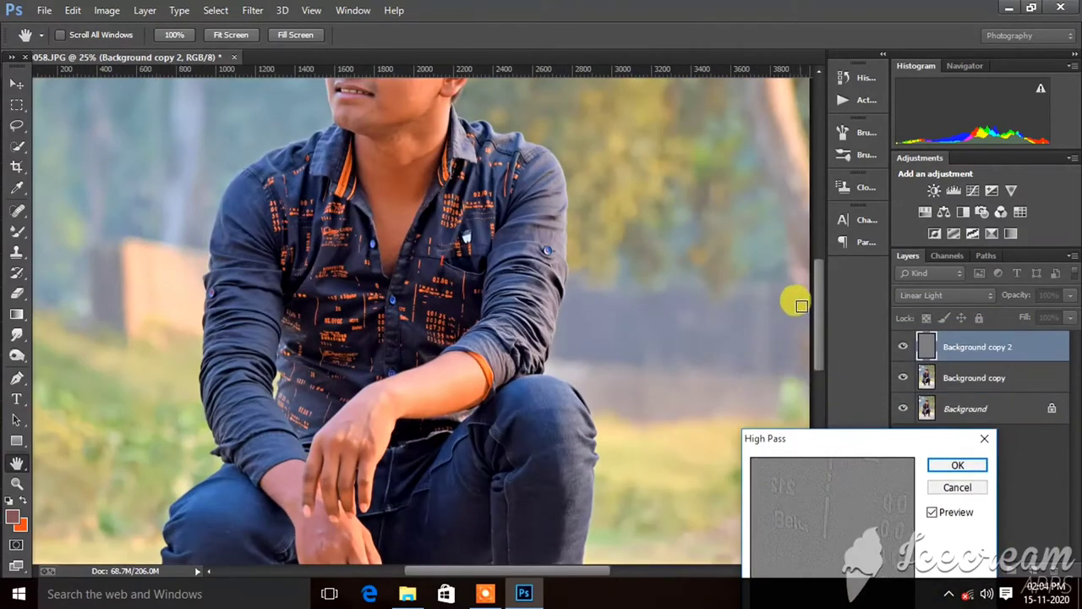
drag(815, 327, 829, 288)
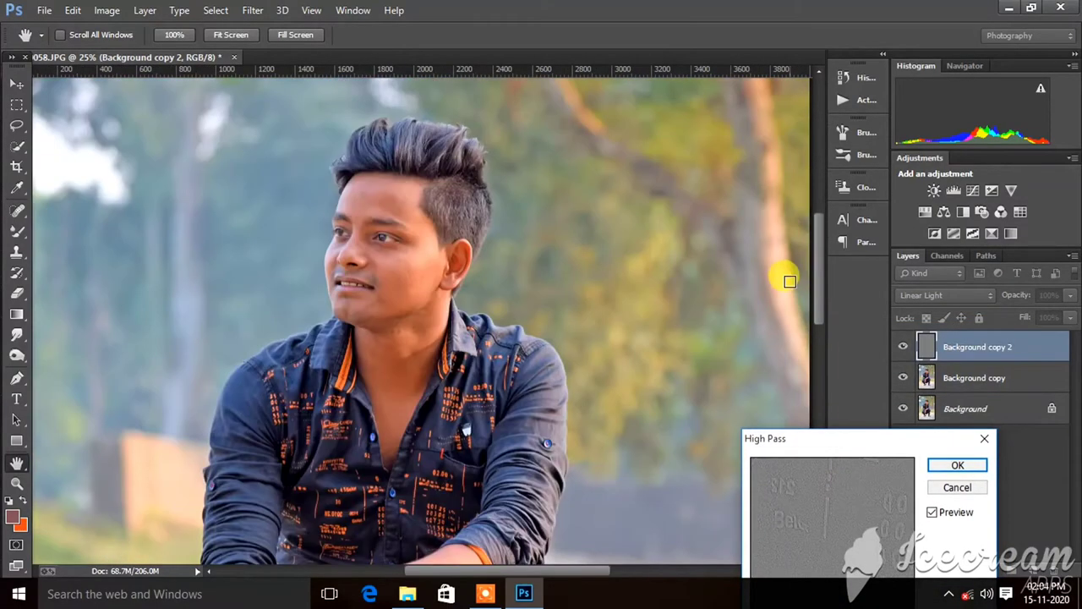
key(ctrl+plus)
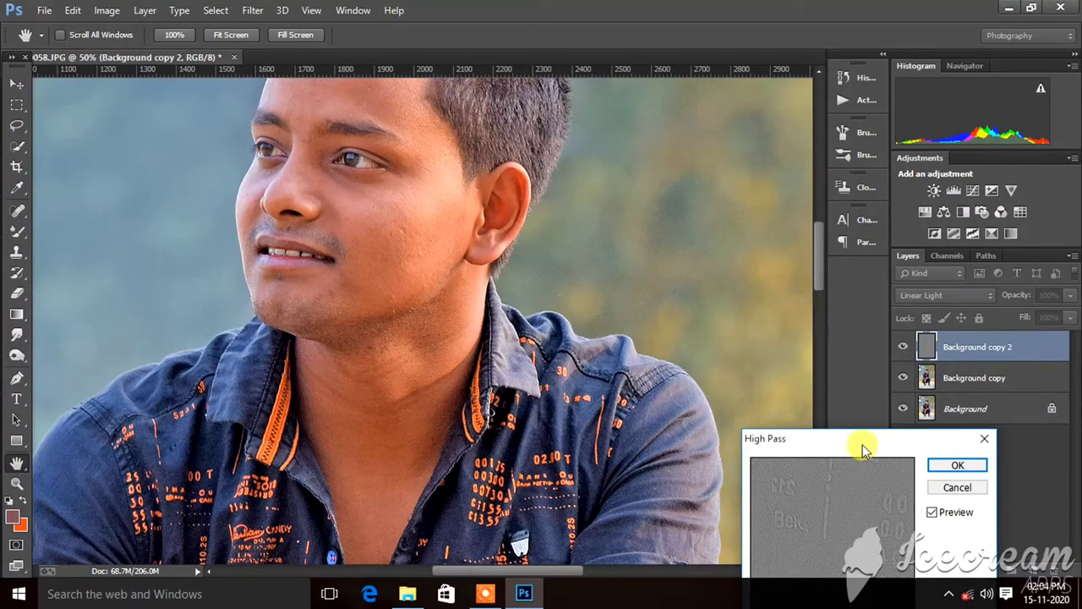
drag(864, 450, 814, 247)
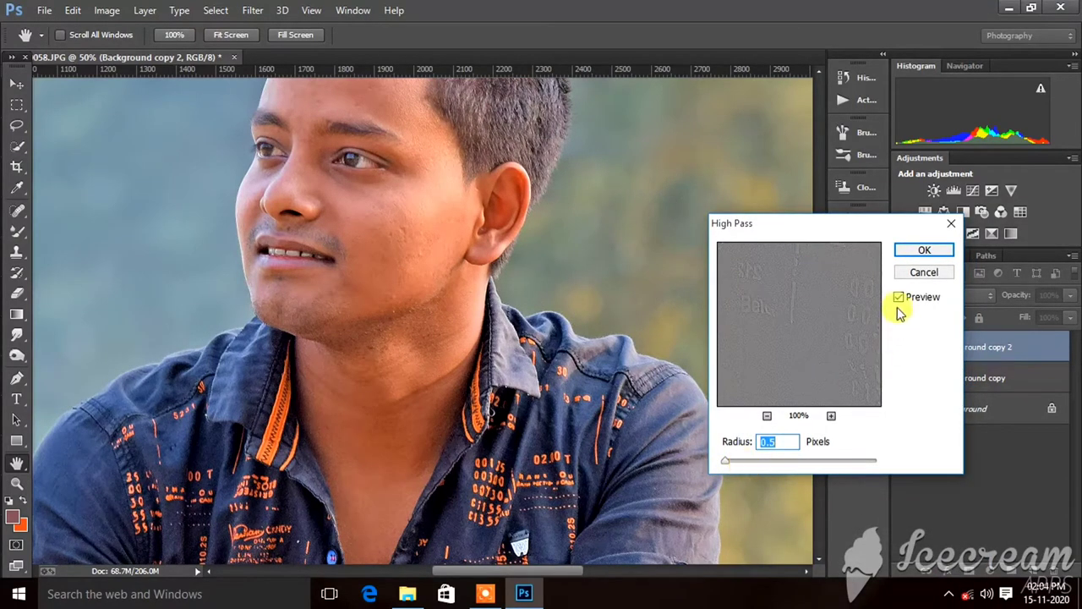
click(921, 251)
click(950, 379)
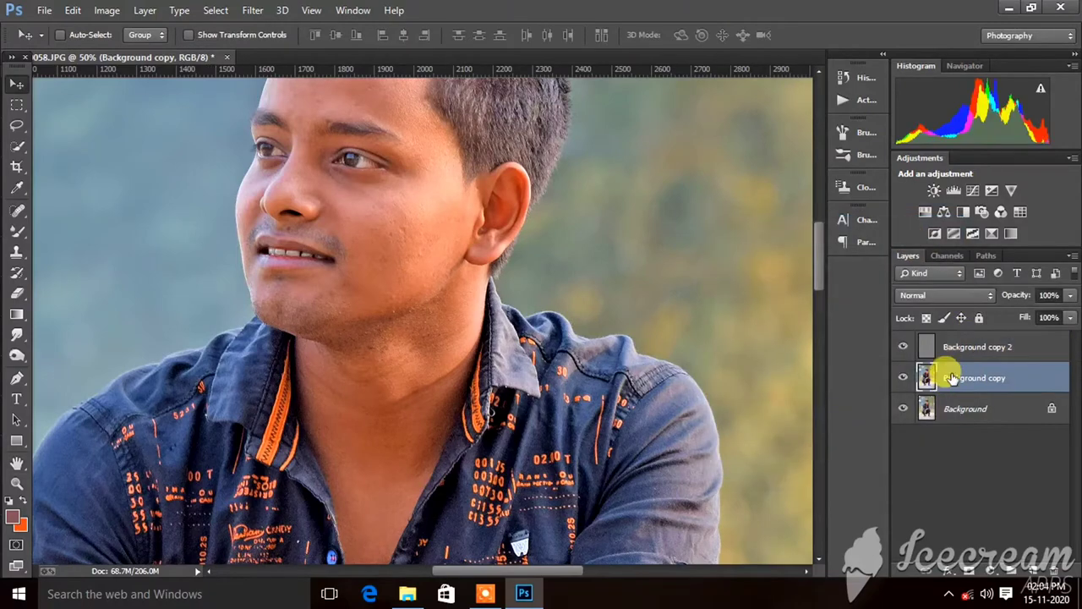
Rename the two Background copies to NO 01 and NO 02
click(252, 12)
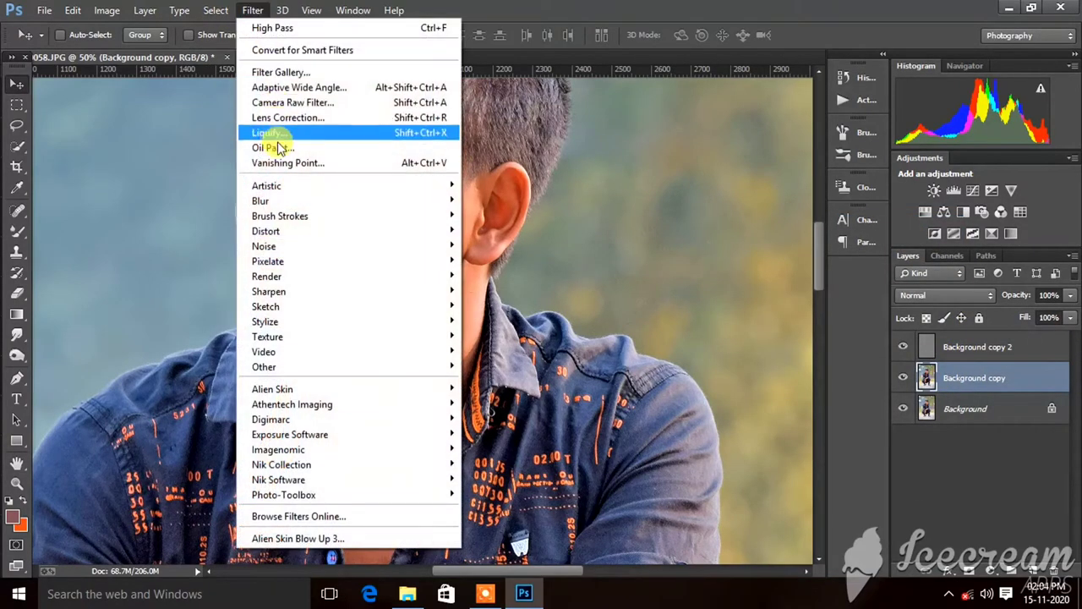
double_click(979, 379)
text(NO 02)
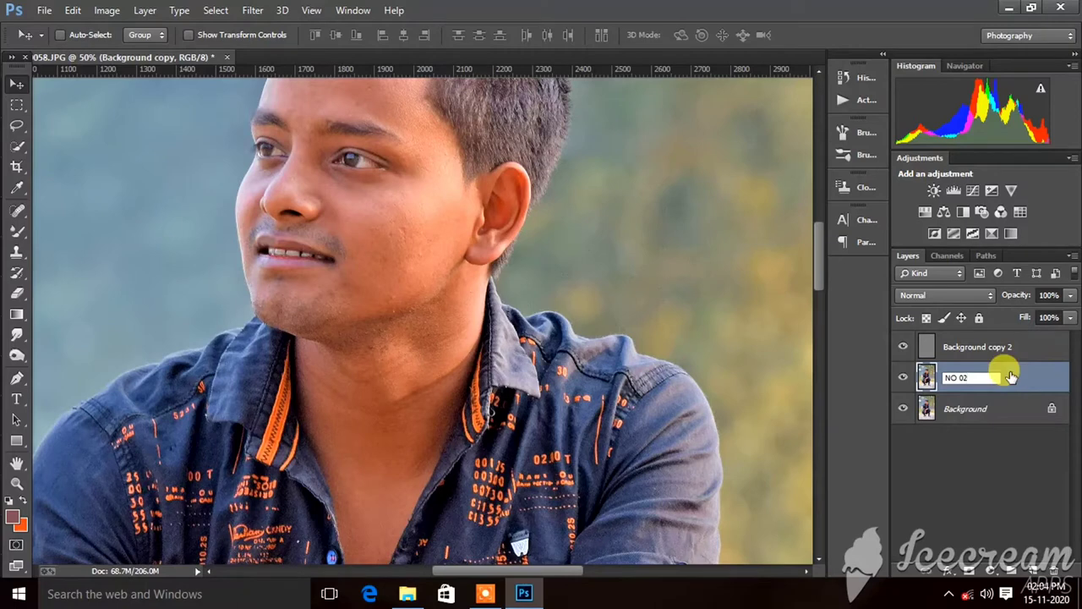
double_click(991, 349)
text(NO 01)
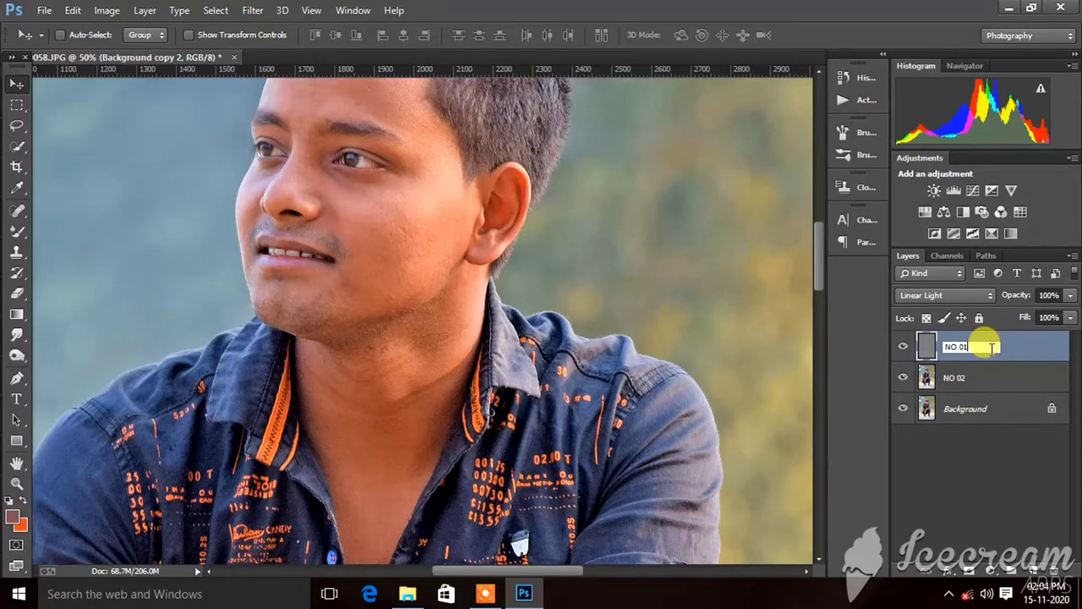
key(Return)
Apply a 0.4-pixel Gaussian Blur to the NO 02 layer
click(920, 376)
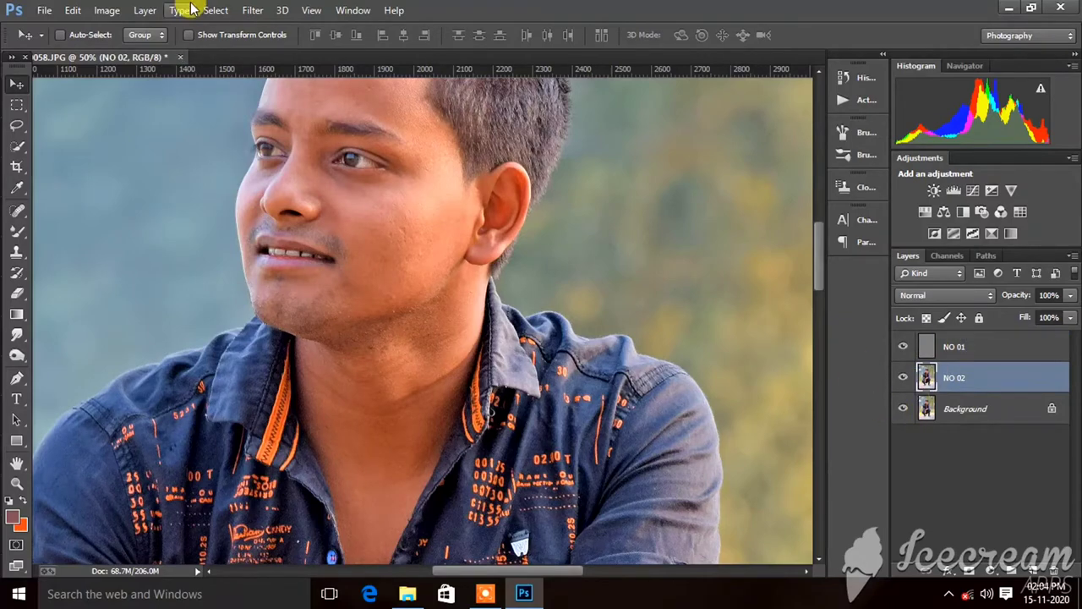
click(252, 12)
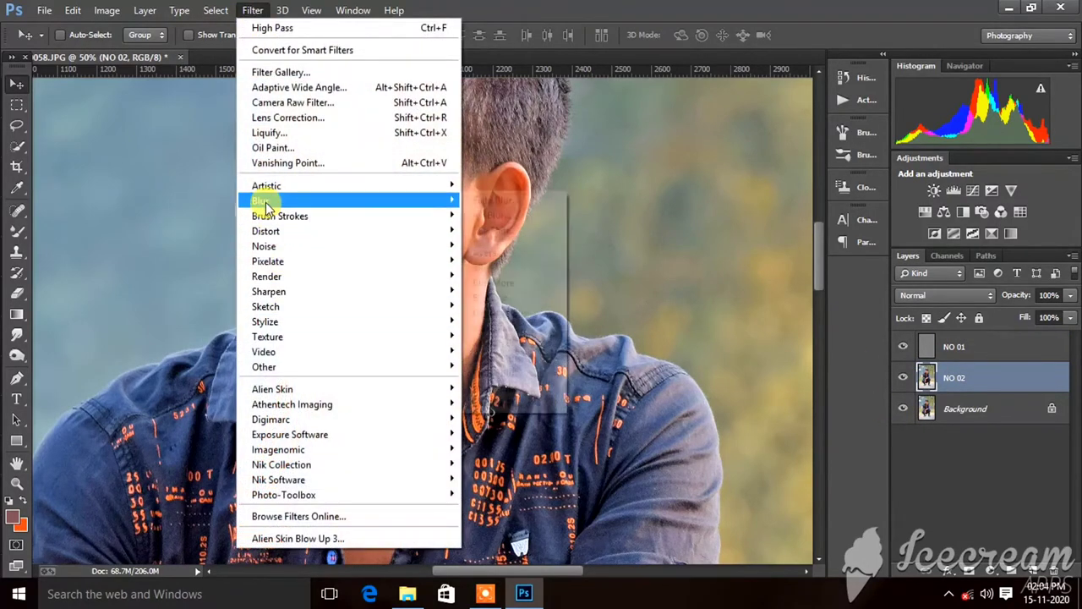
click(507, 313)
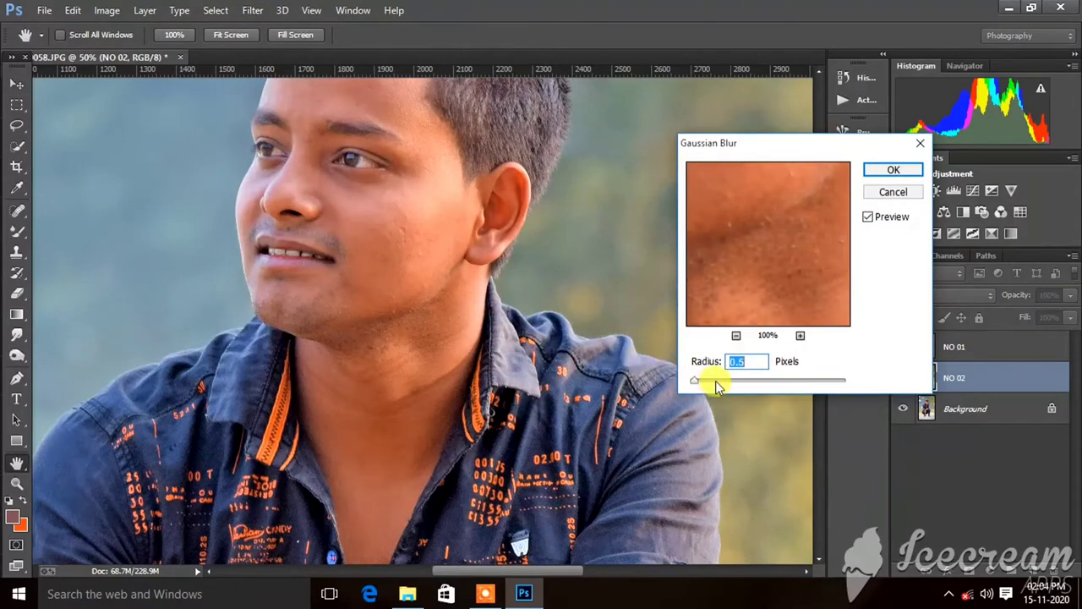
click(893, 170)
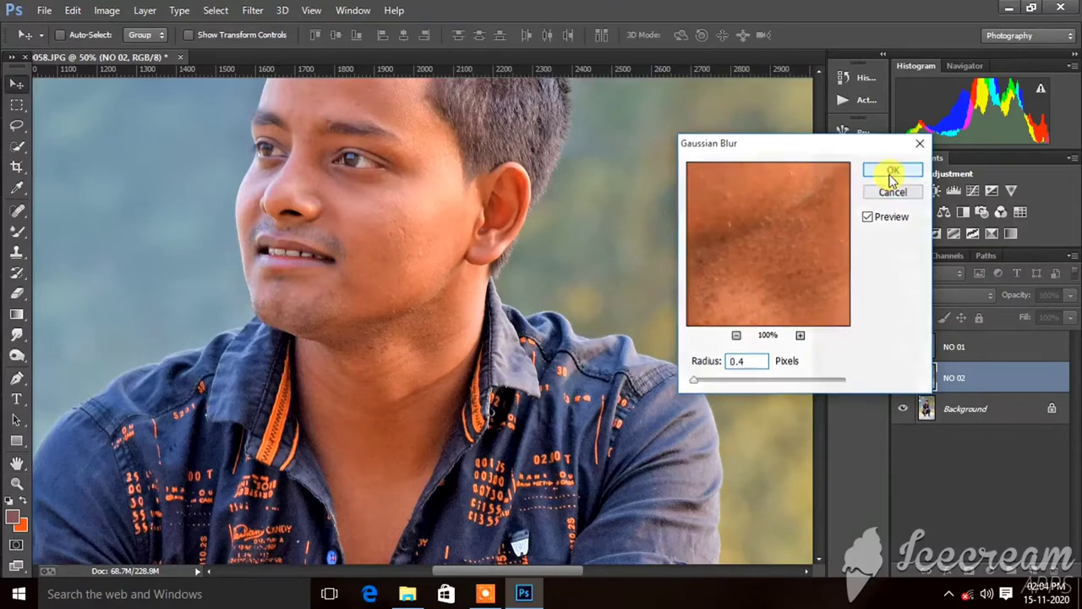
click(17, 231)
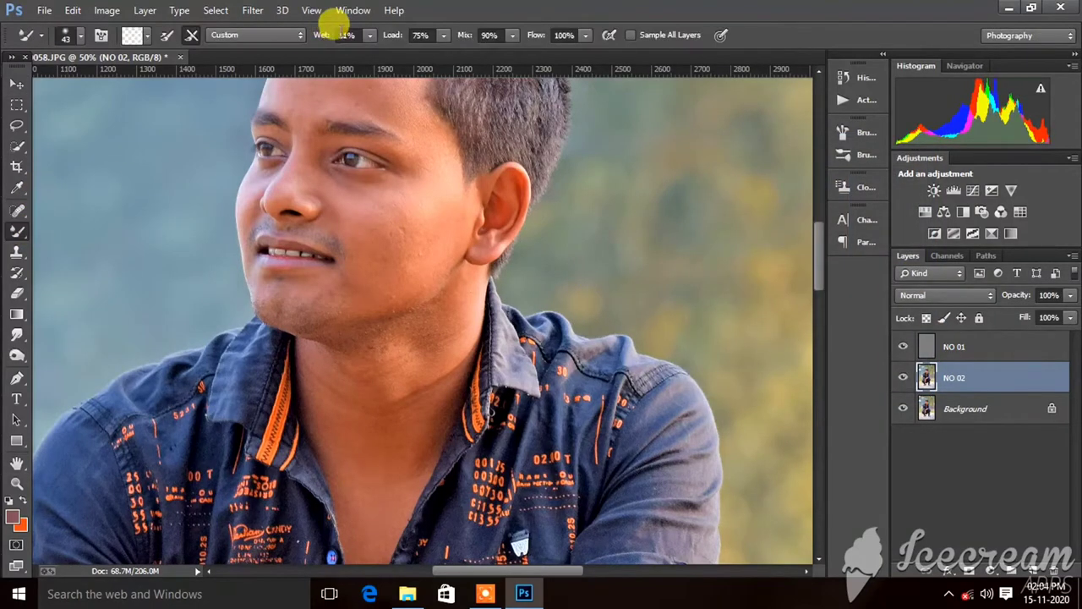
Set the Mixer Brush Wet to 19%, size it to 160 px, and blend the forehead skin
click(370, 37)
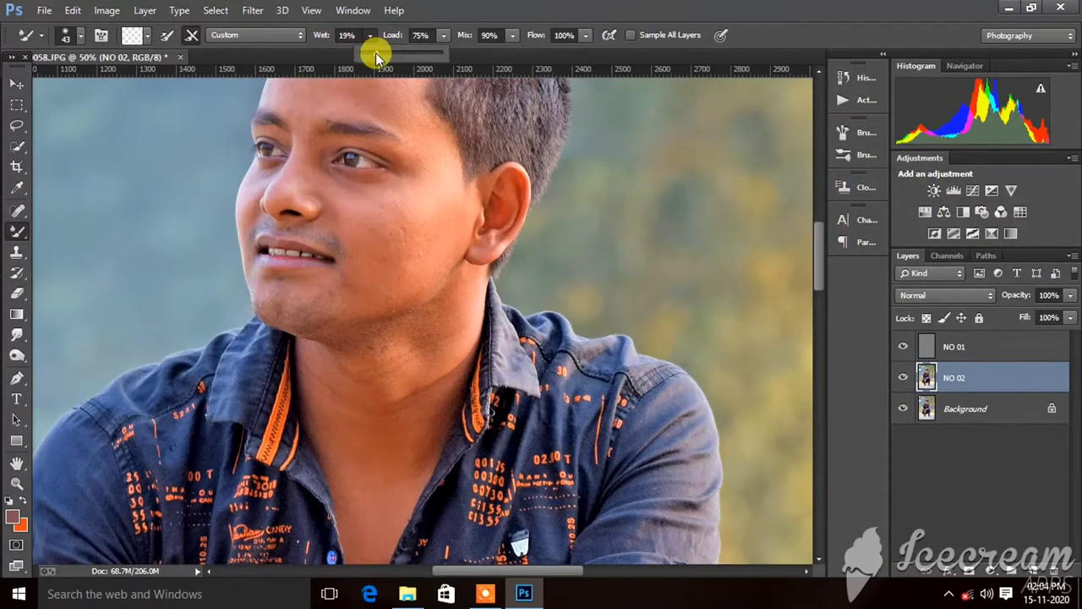
scroll(338, 105, up, 2)
scroll(359, 135, up, 2)
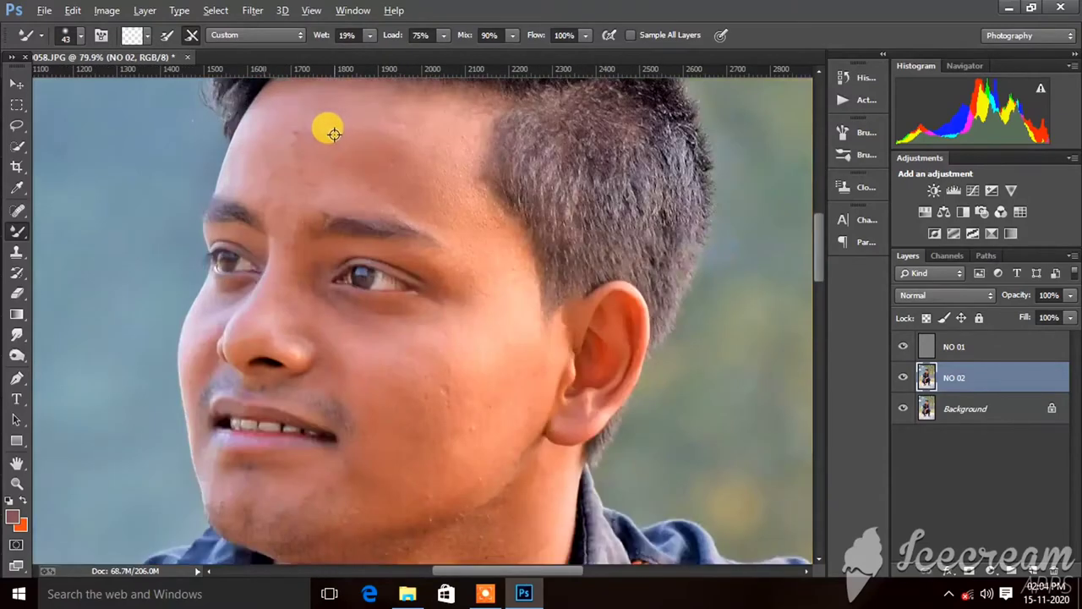
scroll(327, 121, up, 2)
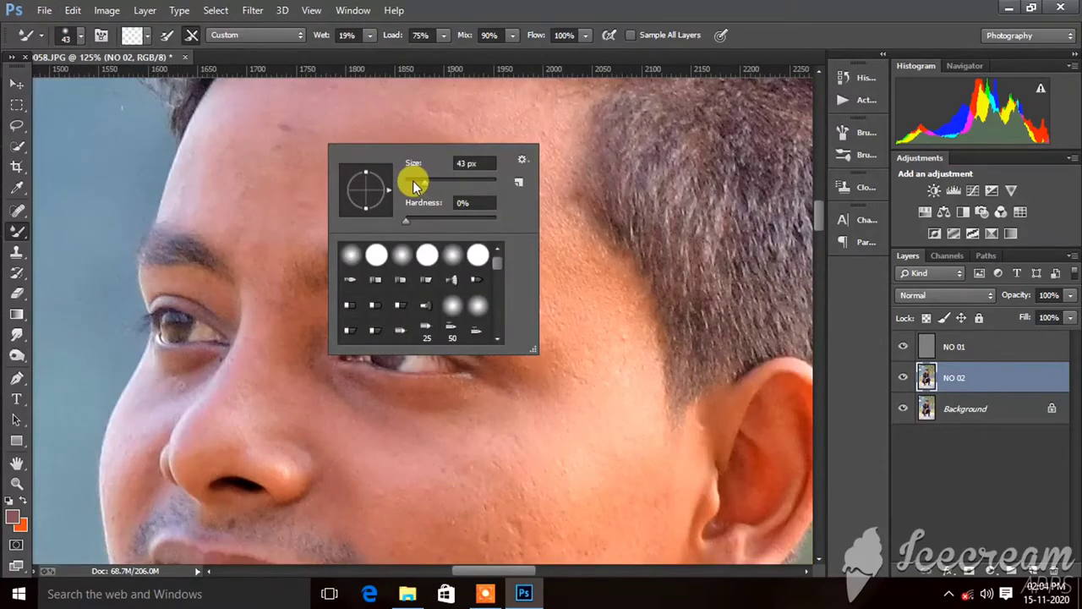
right_click(273, 152)
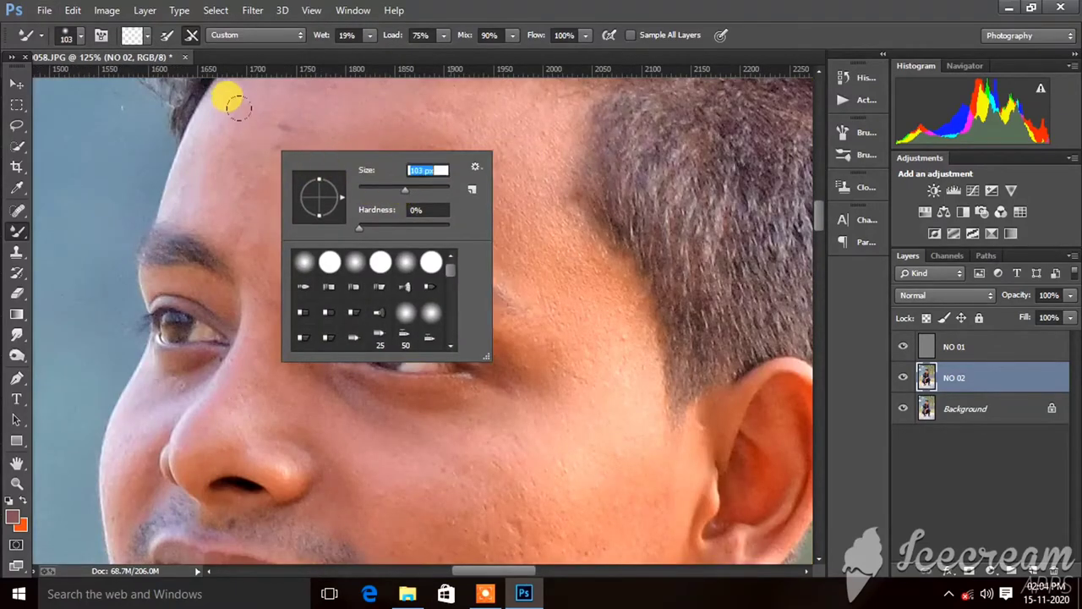
key(Return)
scroll(242, 133, up, 2)
scroll(283, 148, up, 2)
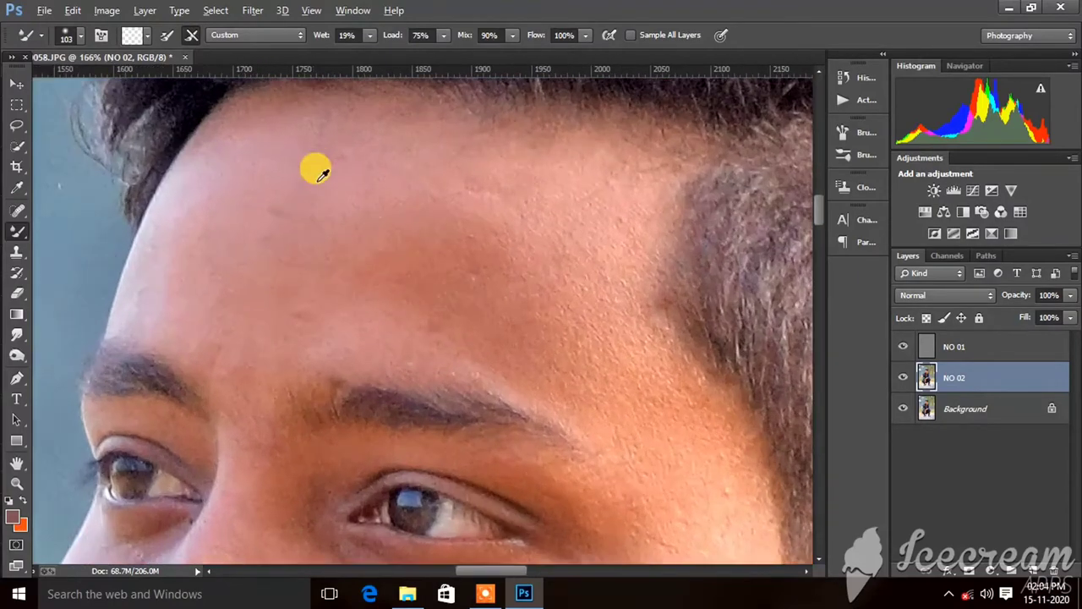
right_click(347, 181)
key(Return)
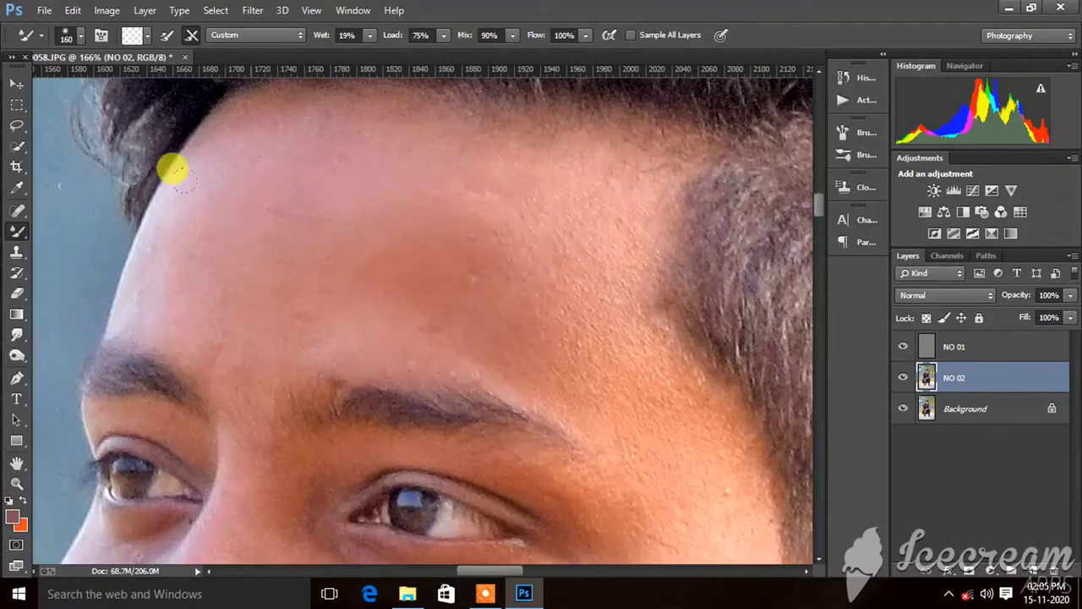
mouse_move(250, 127)
mouse_down()
mouse_move(312, 114)
mouse_move(346, 191)
mouse_move(220, 161)
mouse_up()
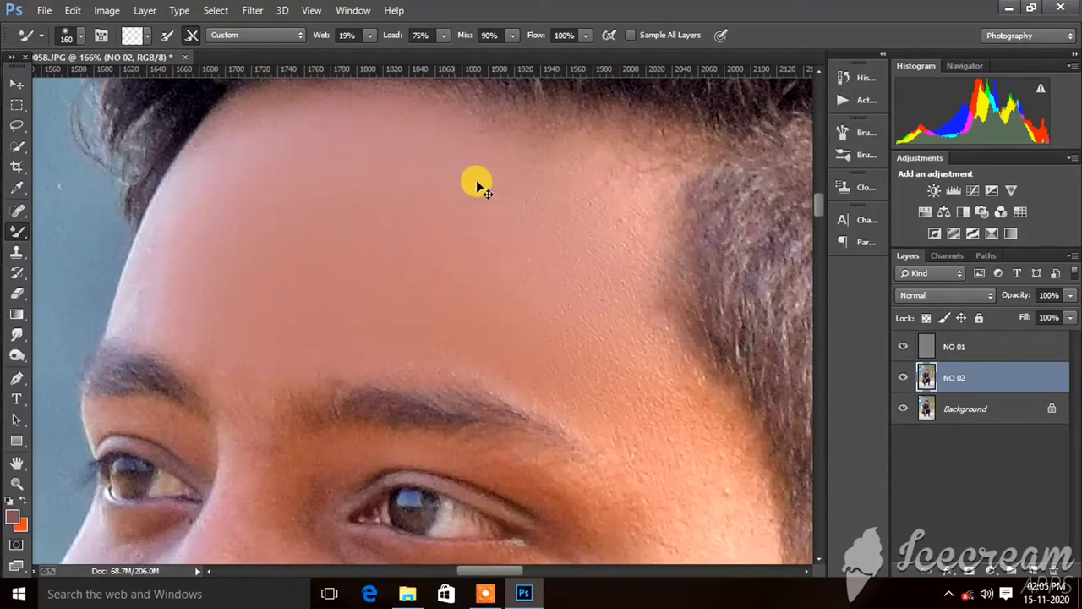
Reset the Mixer Brush size to 160 px for the cheeks
scroll(502, 178, down, 5)
scroll(477, 285, up, 3)
right_click(446, 224)
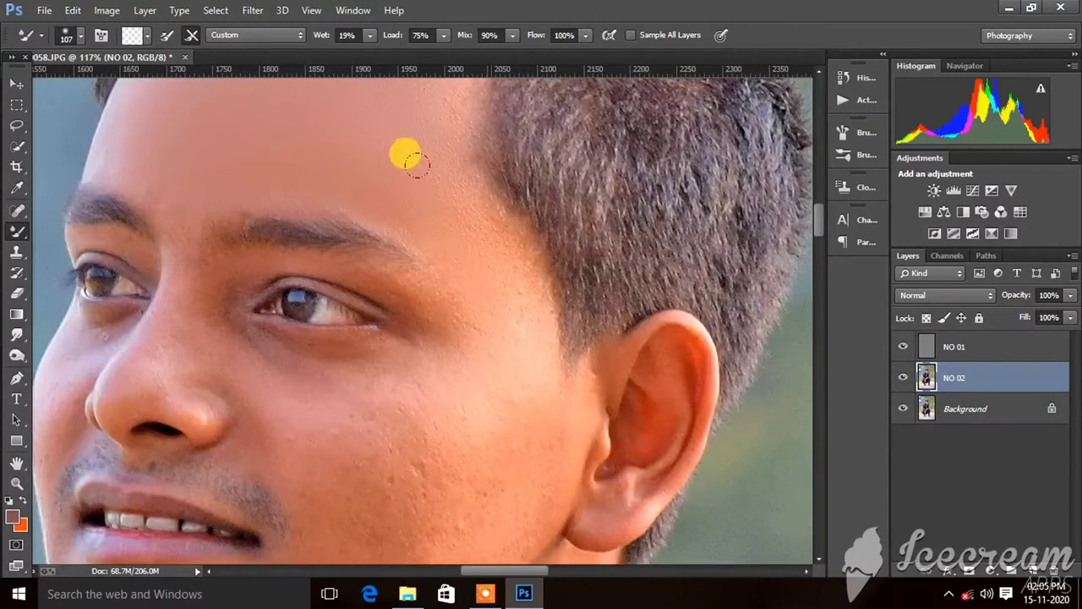
right_click(468, 253)
drag(628, 341, 653, 338)
click(362, 291)
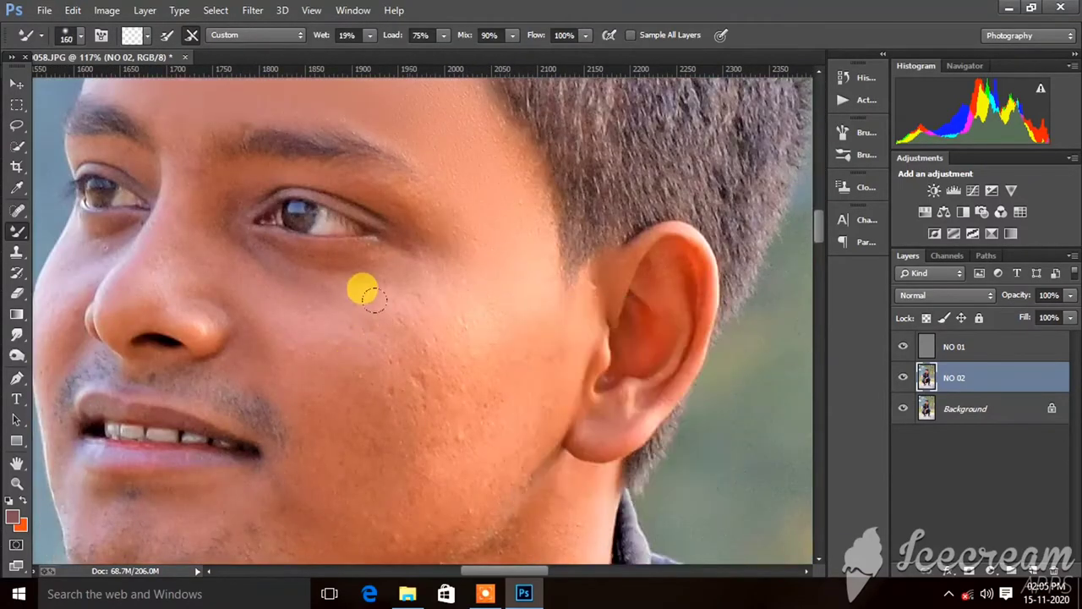
scroll(279, 253, down, 3)
scroll(375, 337, down, 5)
scroll(346, 302, up, 5)
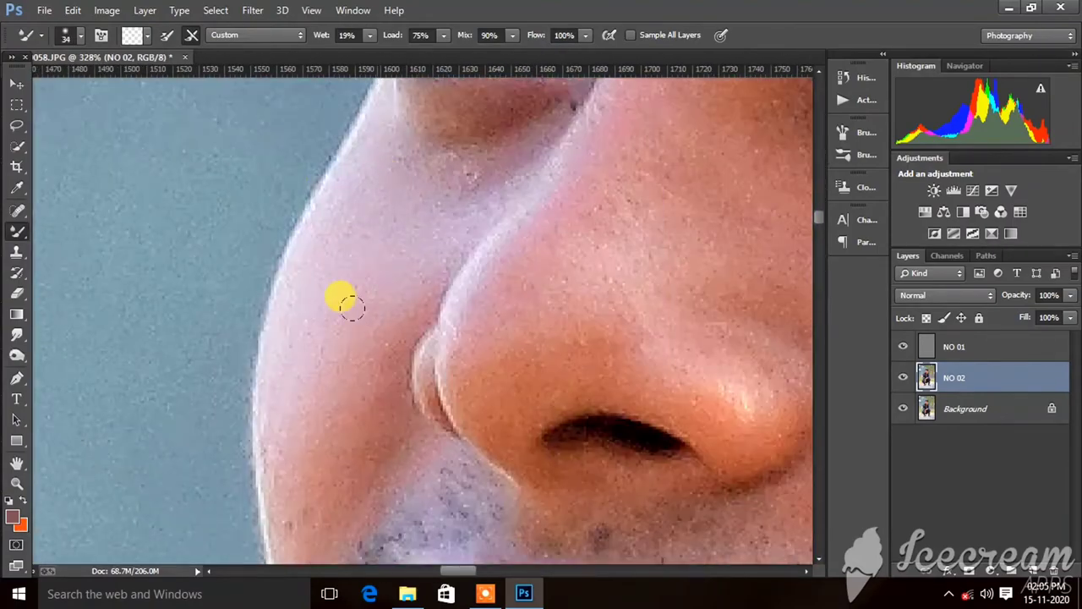
Shrink the Mixer Brush to 76 px, then 48 px, for finer areas like the nose
right_click(346, 302)
text(76)
key(Return)
scroll(512, 332, up, 3)
scroll(444, 165, down, 2)
scroll(532, 266, down, 2)
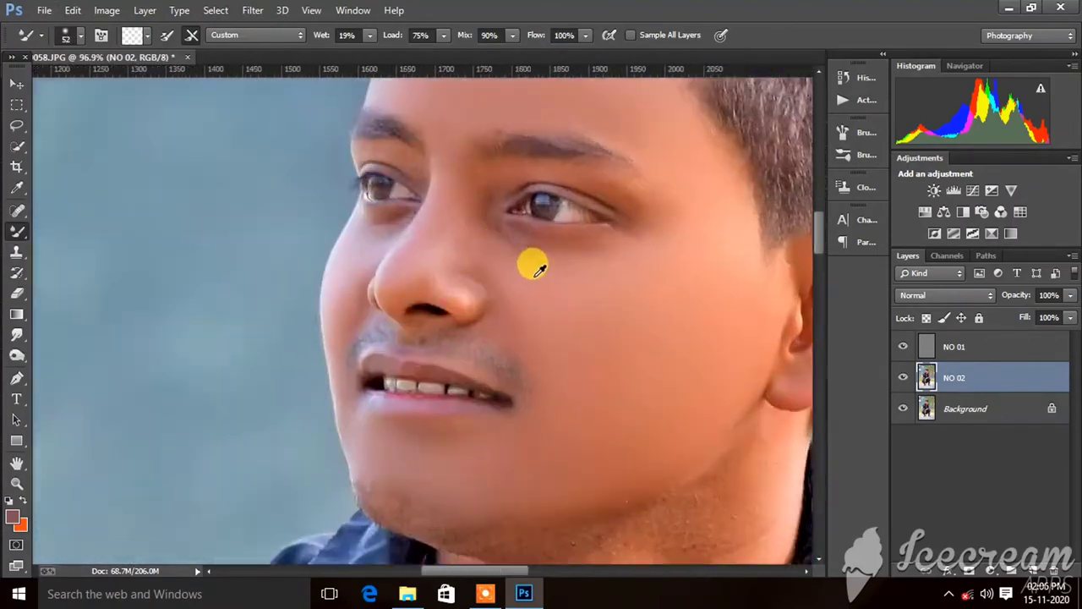
scroll(321, 273, up, 4)
right_click(321, 274)
text(48)
key(Return)
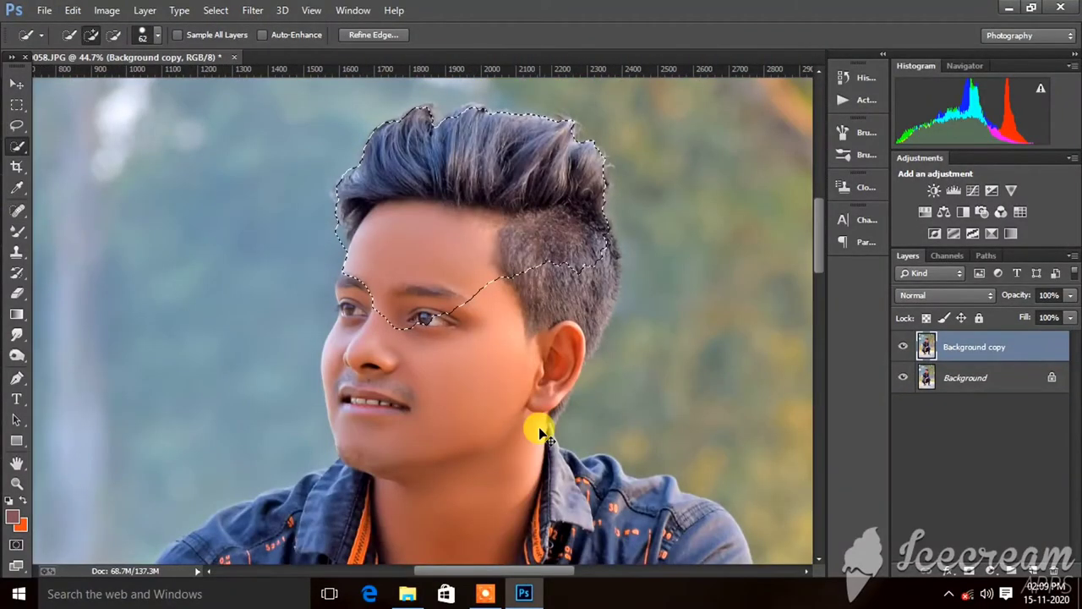
Clear the old selection and Quick-Select the man's hair, ear and side hair
key(ctrl+d)
scroll(532, 423, down, 2)
scroll(533, 397, down, 1)
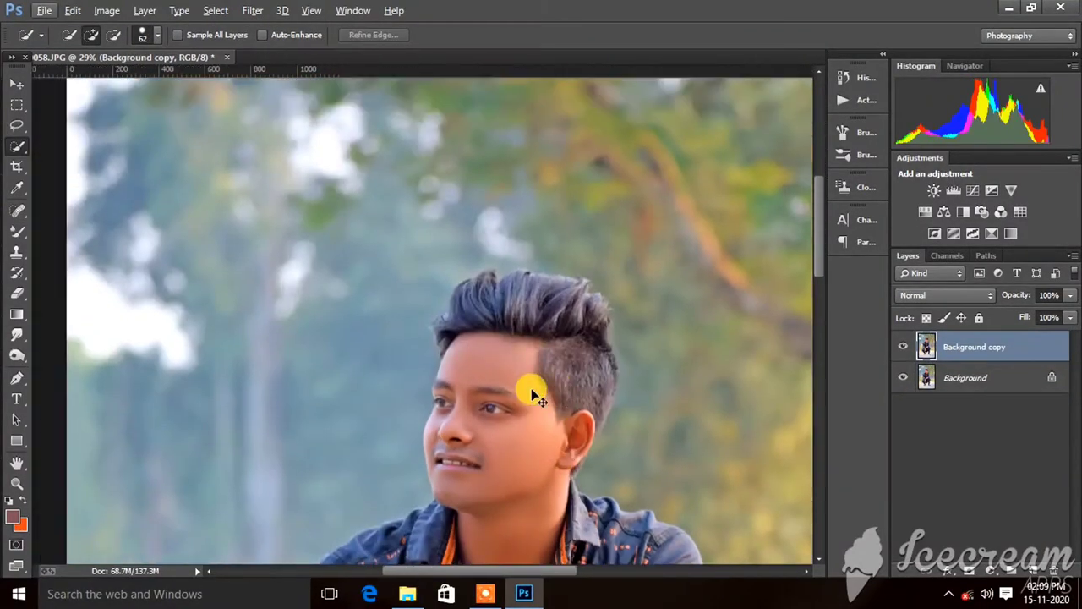
scroll(533, 395, up, 1)
scroll(452, 319, up, 4)
mouse_move(411, 193)
mouse_down()
mouse_move(362, 251)
mouse_move(299, 224)
mouse_up()
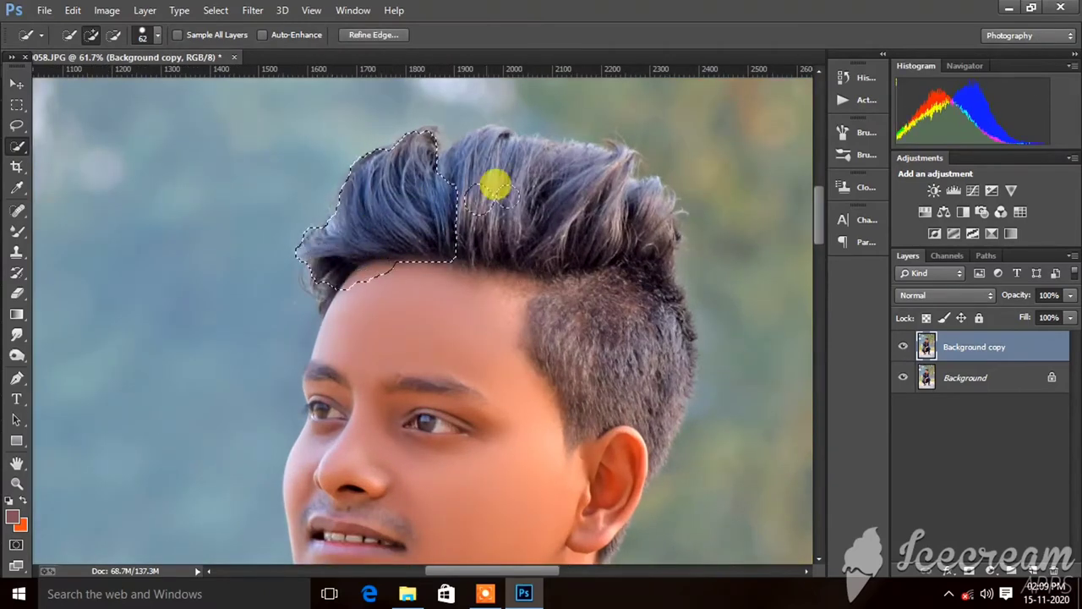
mouse_move(495, 186)
mouse_down()
mouse_move(568, 191)
mouse_move(600, 161)
mouse_move(623, 212)
mouse_up()
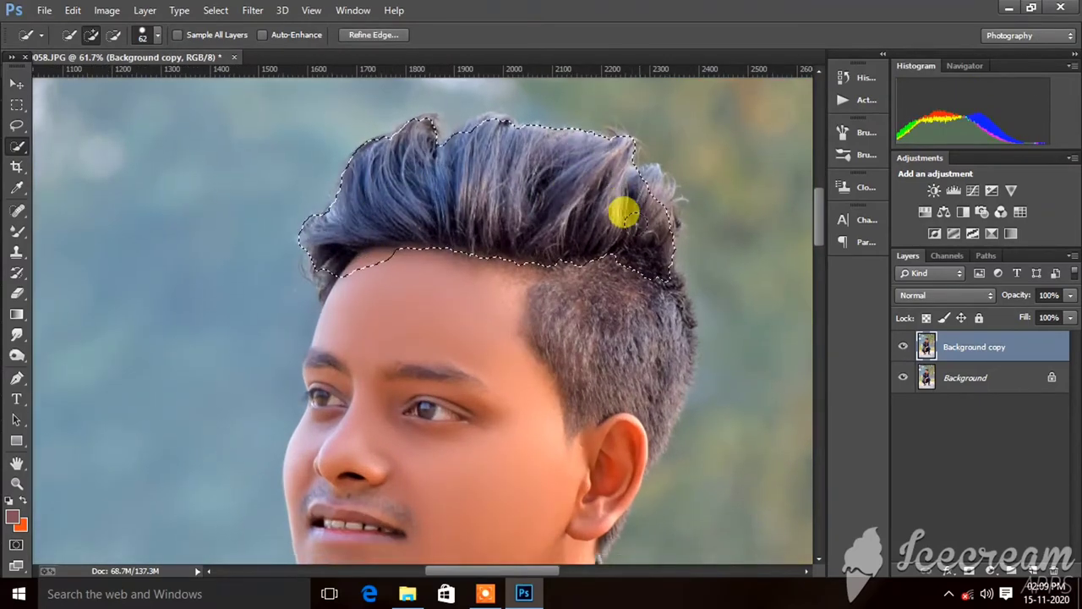
scroll(623, 232, right, 2)
scroll(623, 232, up, 1)
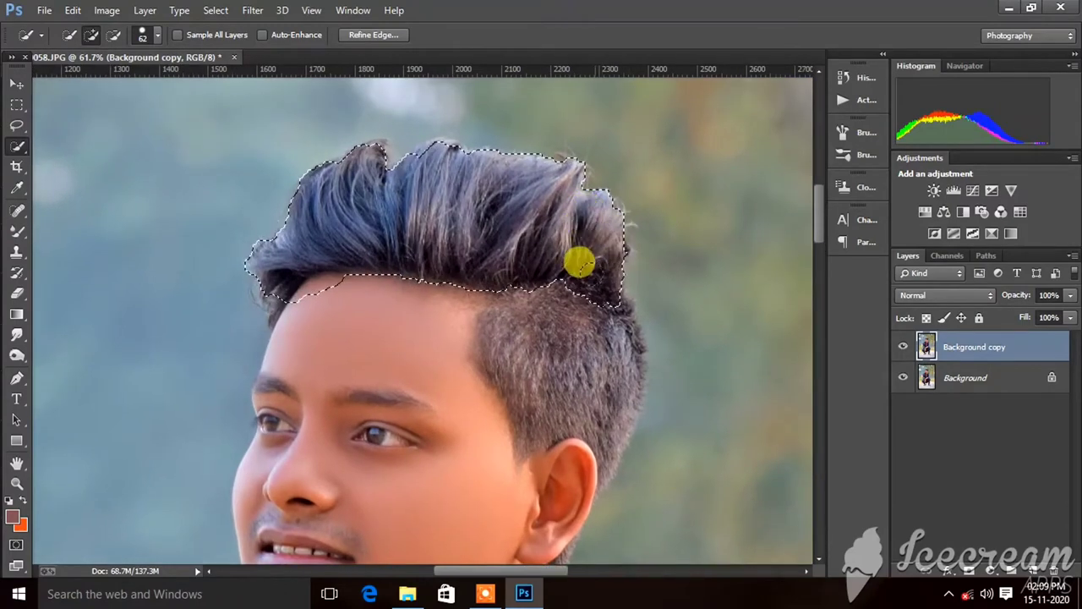
scroll(579, 263, down, 3)
mouse_move(580, 262)
mouse_down()
mouse_move(527, 355)
mouse_move(583, 253)
mouse_move(594, 271)
mouse_move(428, 273)
mouse_move(300, 367)
mouse_move(293, 302)
mouse_move(254, 306)
mouse_move(270, 314)
mouse_move(278, 415)
mouse_move(310, 474)
mouse_move(476, 406)
mouse_move(549, 435)
mouse_move(522, 430)
mouse_move(566, 333)
mouse_move(576, 343)
mouse_up()
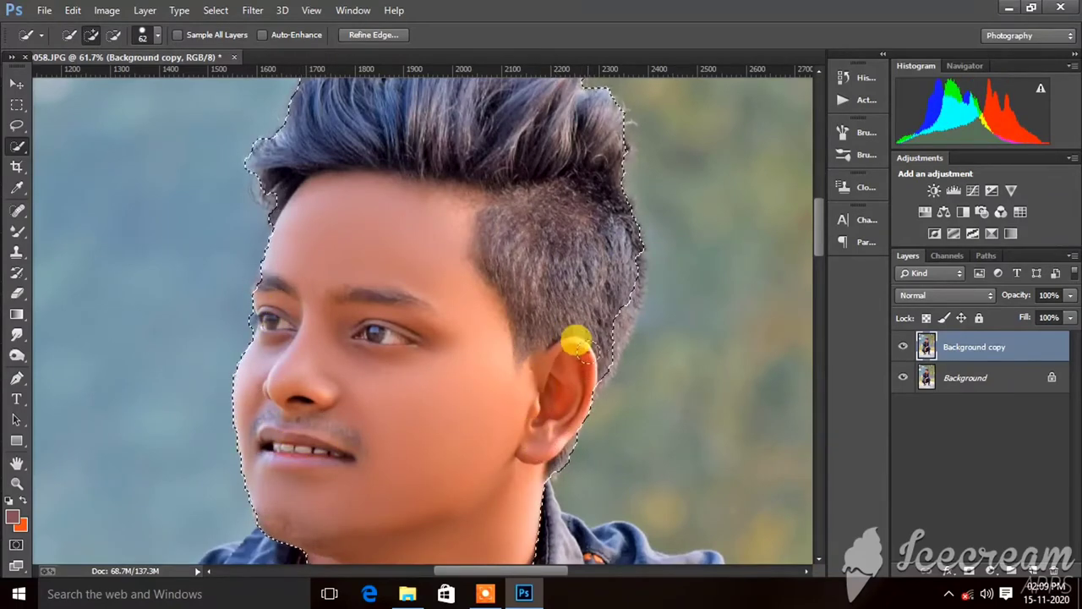
mouse_move(597, 296)
mouse_down()
mouse_move(599, 314)
mouse_move(559, 380)
mouse_move(611, 242)
mouse_move(604, 283)
mouse_move(505, 300)
mouse_up()
Check the figure down to the sandals, then subtract the background above the hair
scroll(505, 299, down, 3)
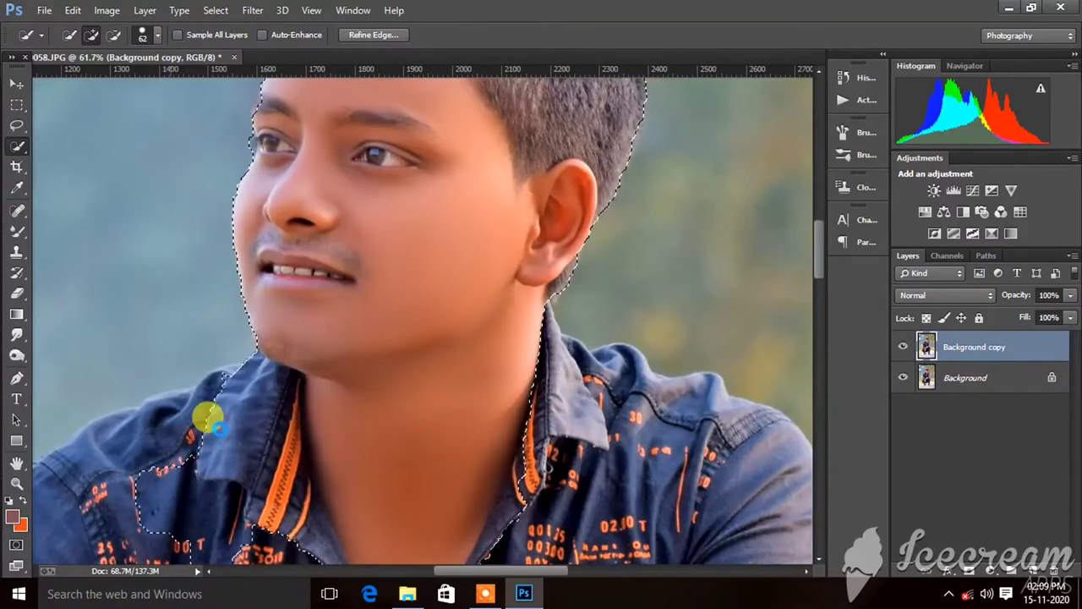
scroll(740, 319, down, 3)
scroll(740, 320, left, 2)
scroll(740, 320, down, 3)
scroll(623, 358, down, 2)
scroll(174, 316, down, 3)
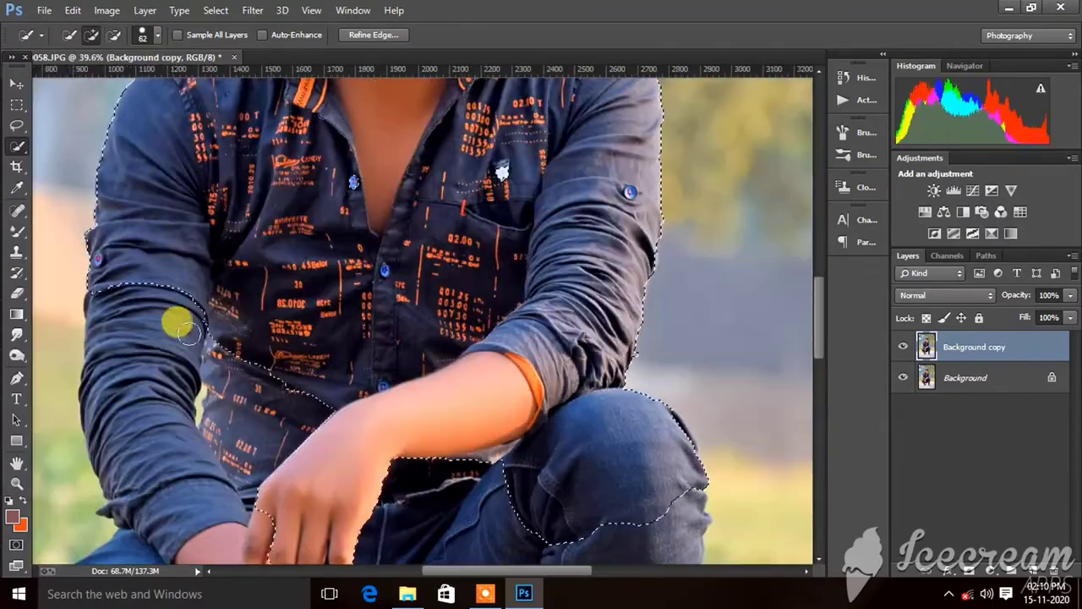
scroll(368, 390, up, 2)
scroll(508, 313, down, 3)
scroll(657, 394, right, 2)
scroll(508, 307, up, 3)
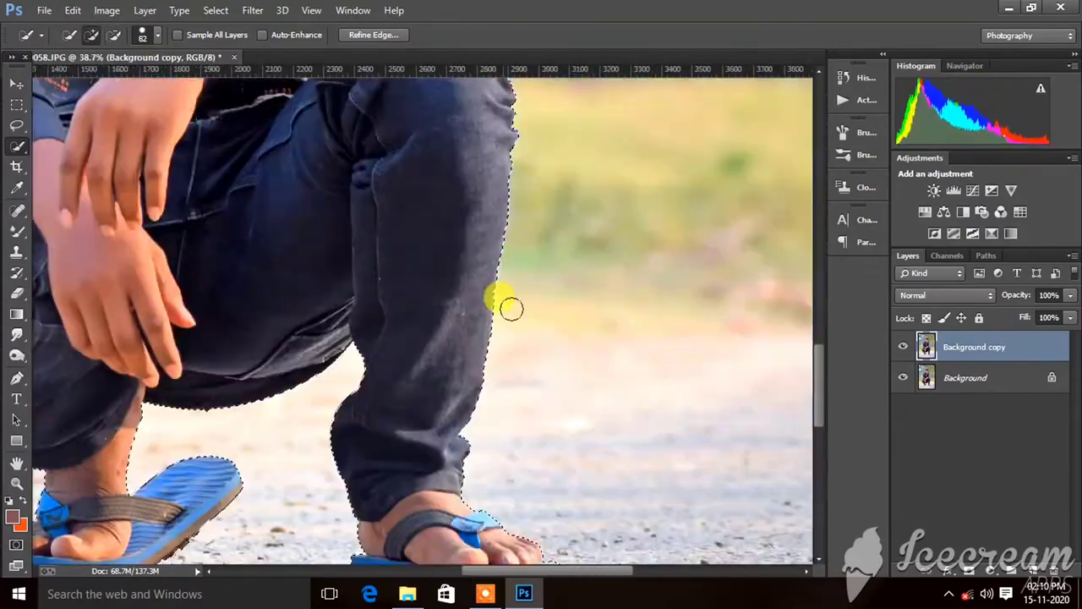
scroll(269, 243, up, 10)
scroll(269, 243, down, 3)
scroll(416, 229, down, 3)
scroll(313, 319, up, 3)
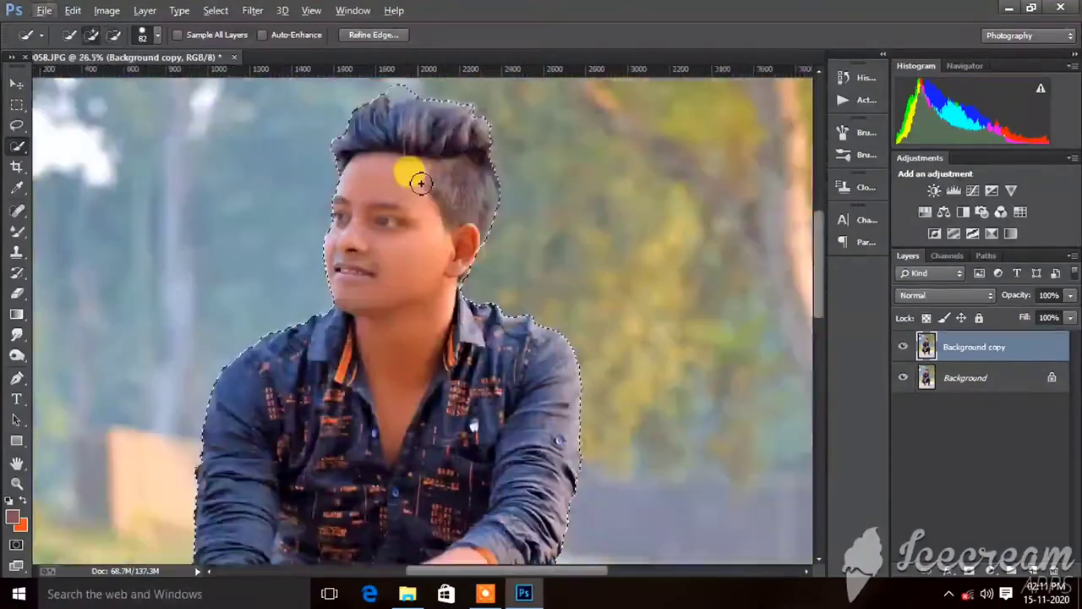
scroll(411, 177, up, 1)
click(114, 34)
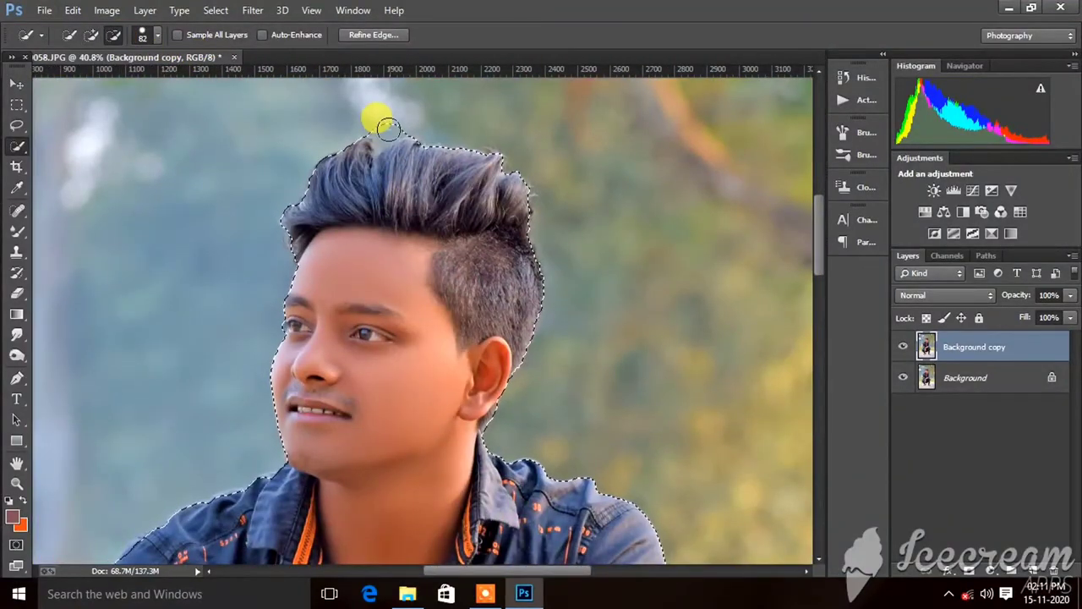
click(398, 97)
drag(397, 97, 394, 122)
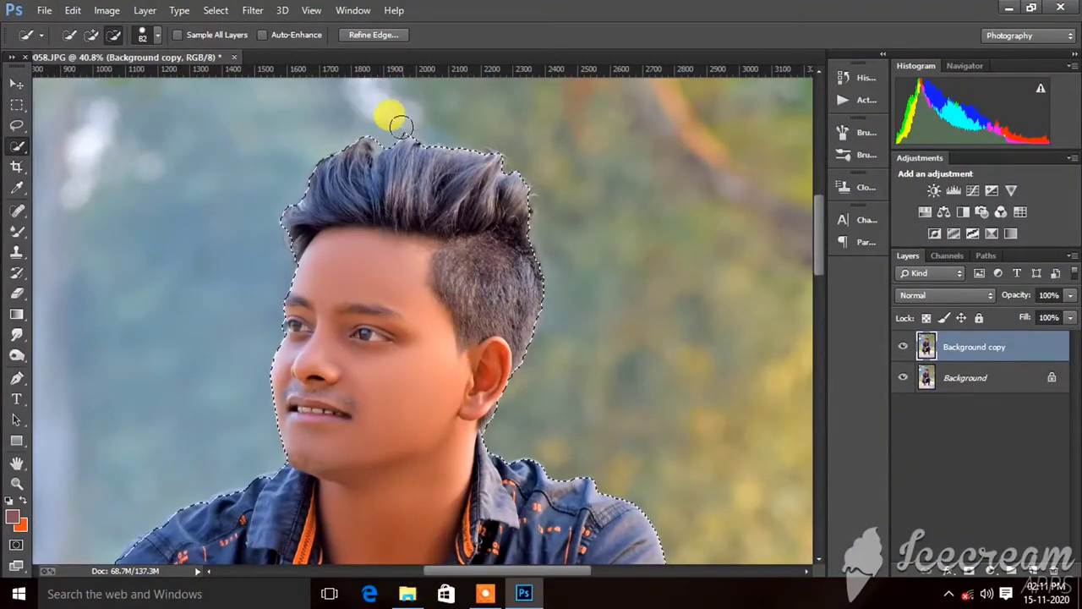
Refine the hair edge with a size-52 brush, 21% Contrast and a negative Shift Edge
click(371, 34)
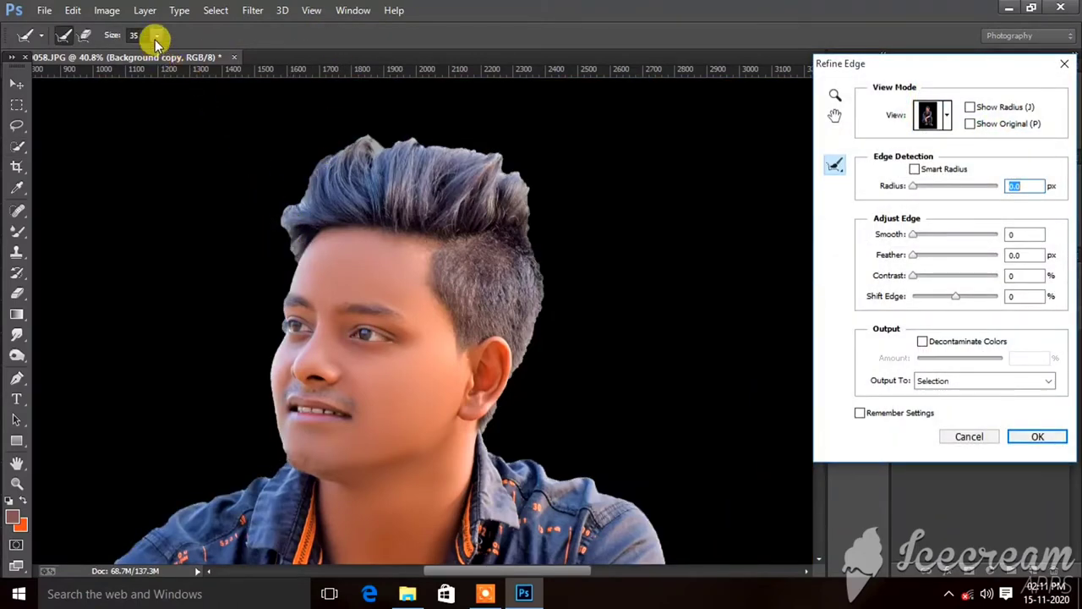
drag(156, 38, 169, 53)
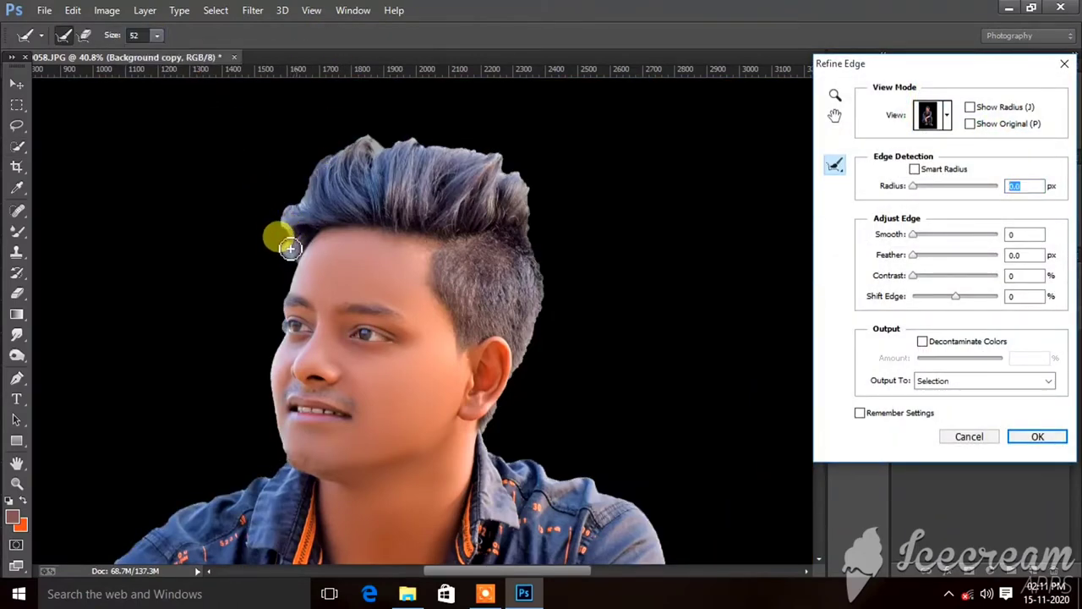
drag(290, 248, 293, 203)
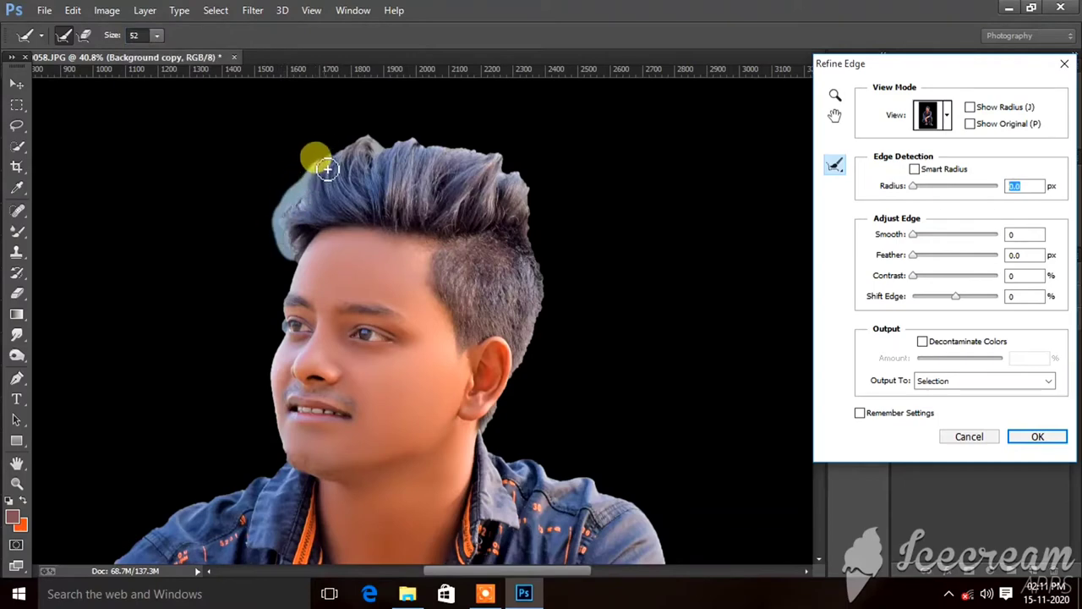
mouse_move(326, 169)
mouse_down()
mouse_move(406, 146)
mouse_move(465, 148)
mouse_move(513, 164)
mouse_move(514, 176)
mouse_up()
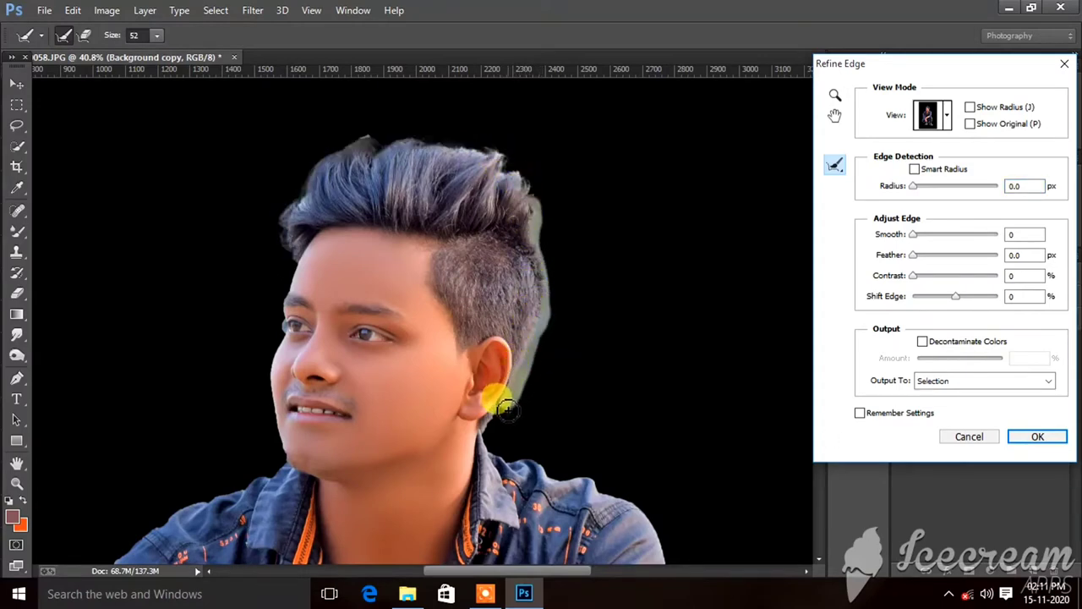
drag(488, 418, 478, 407)
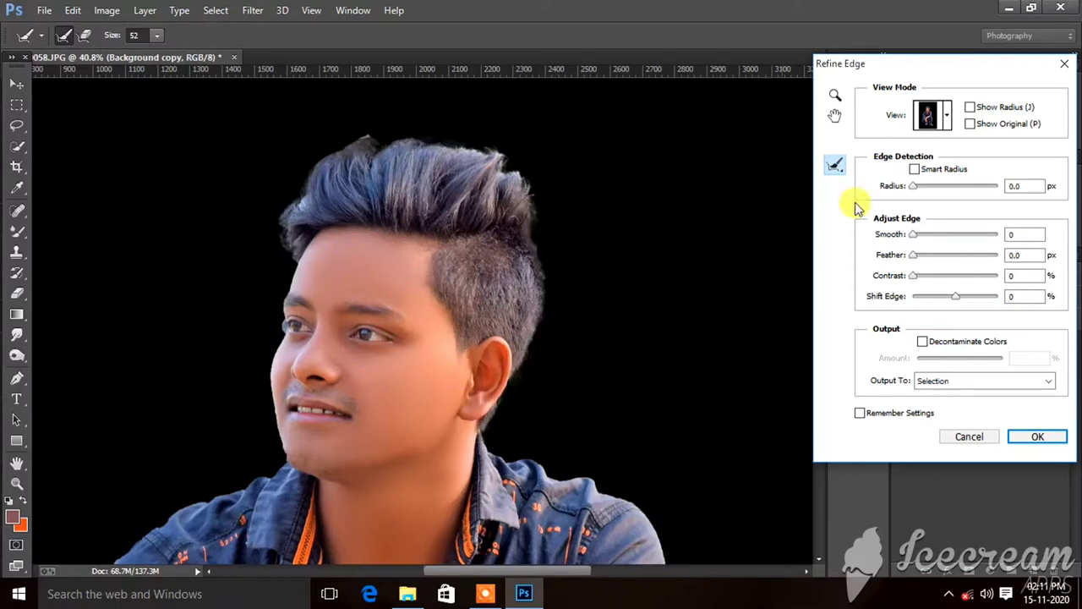
mouse_move(942, 301)
mouse_down()
mouse_move(931, 280)
mouse_move(943, 296)
mouse_up()
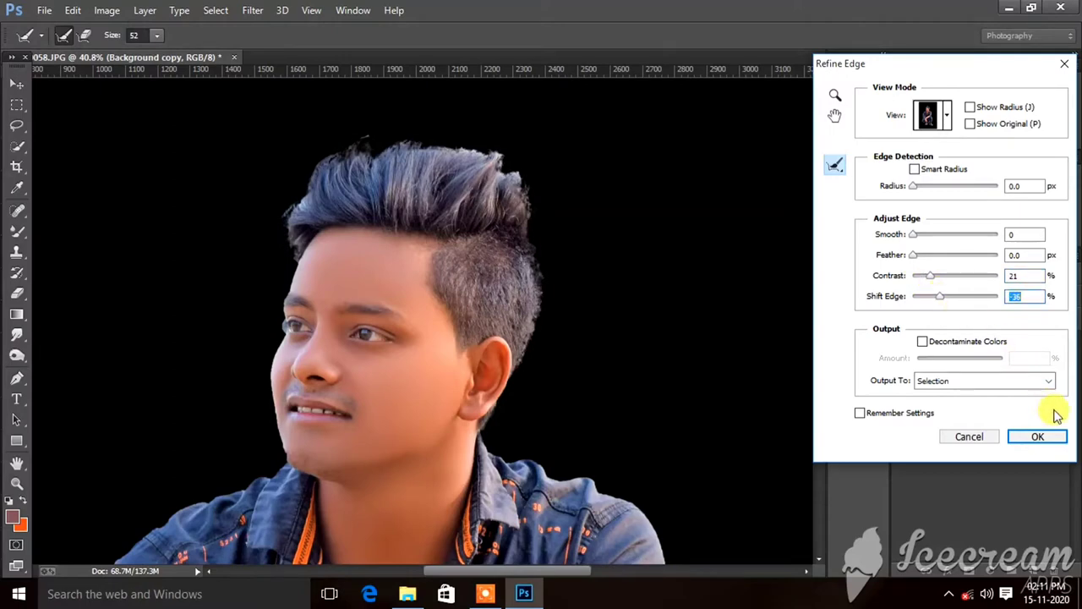
click(1050, 439)
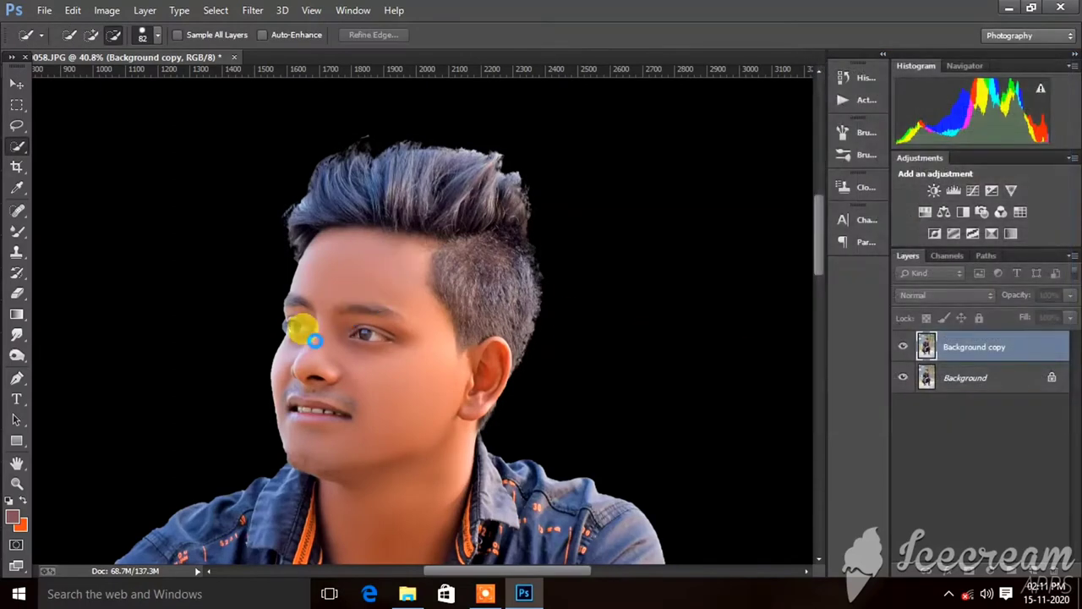
Add a layer mask to Background copy from the selection and hide the Background layer
scroll(254, 317, up, 4)
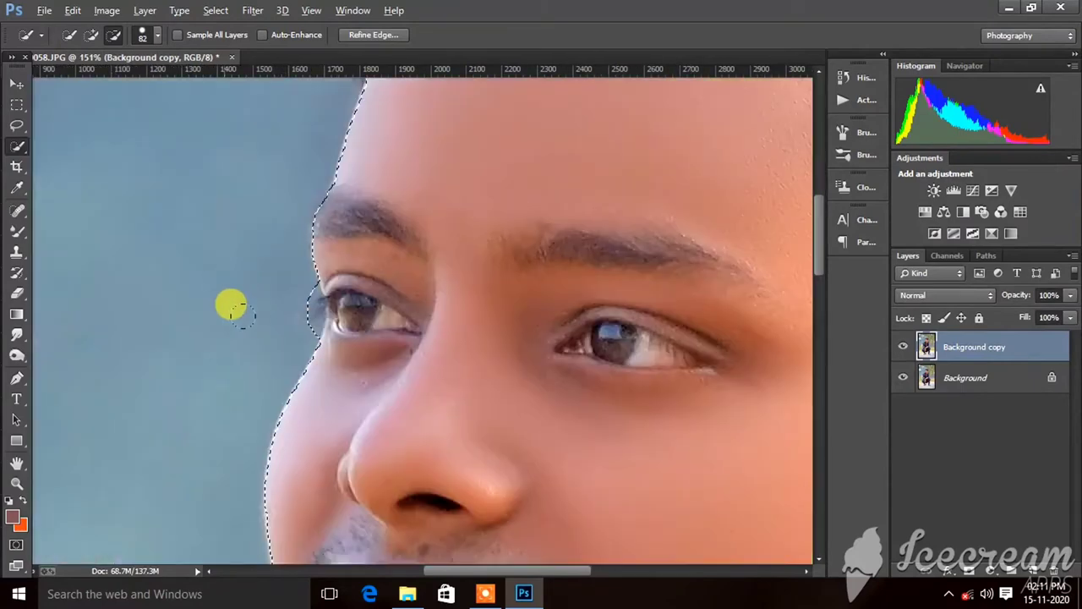
scroll(231, 279, up, 2)
scroll(240, 262, down, 2)
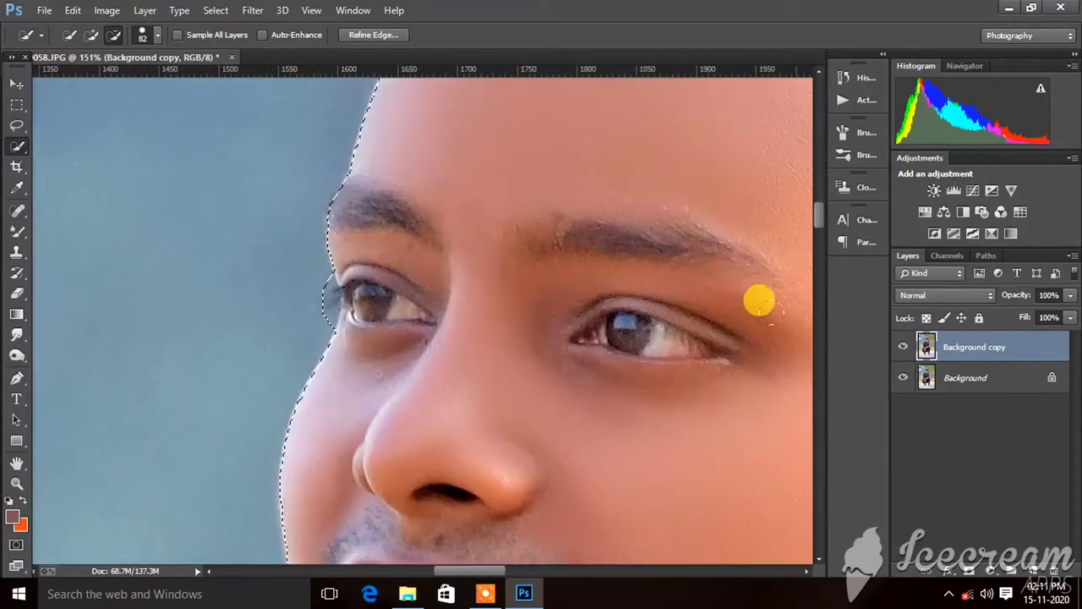
click(968, 569)
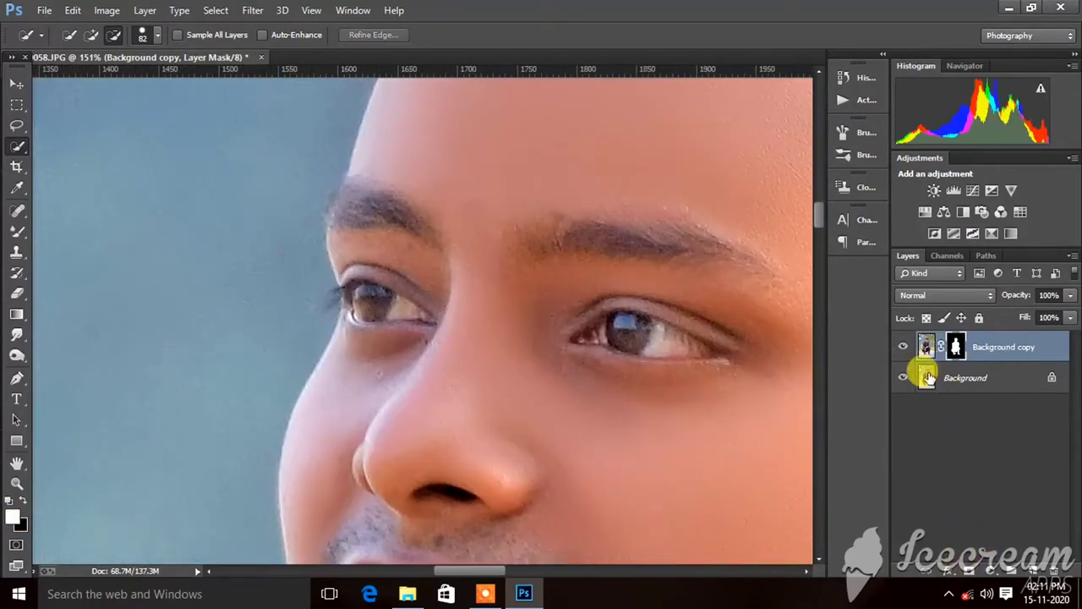
click(903, 378)
scroll(213, 262, down, 6)
scroll(330, 290, down, 4)
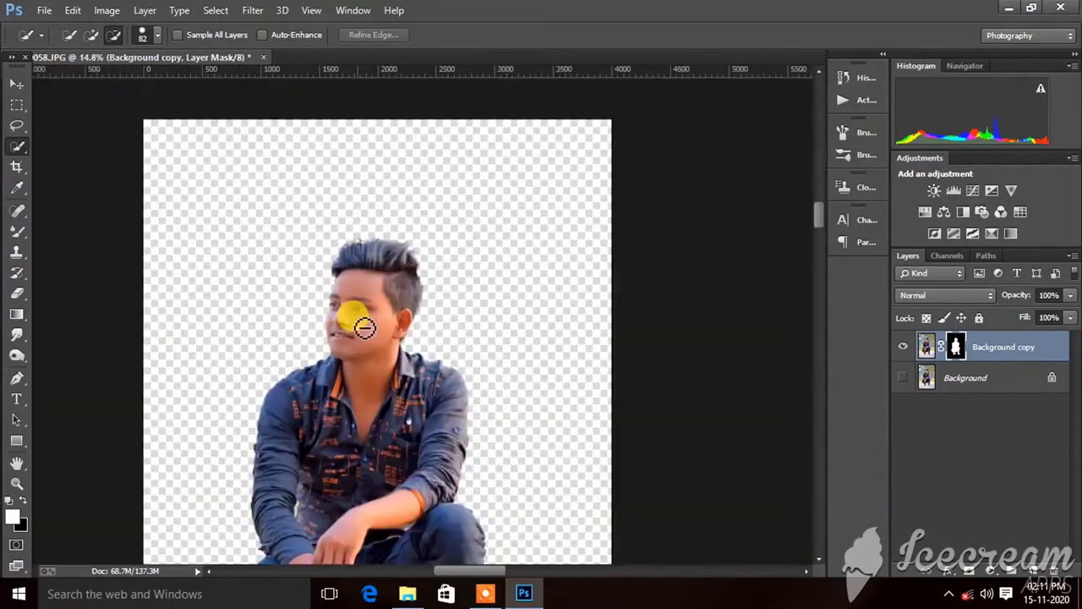
scroll(363, 321, down, 3)
scroll(368, 330, up, 2)
scroll(391, 242, up, 1)
scroll(391, 242, up, 1)
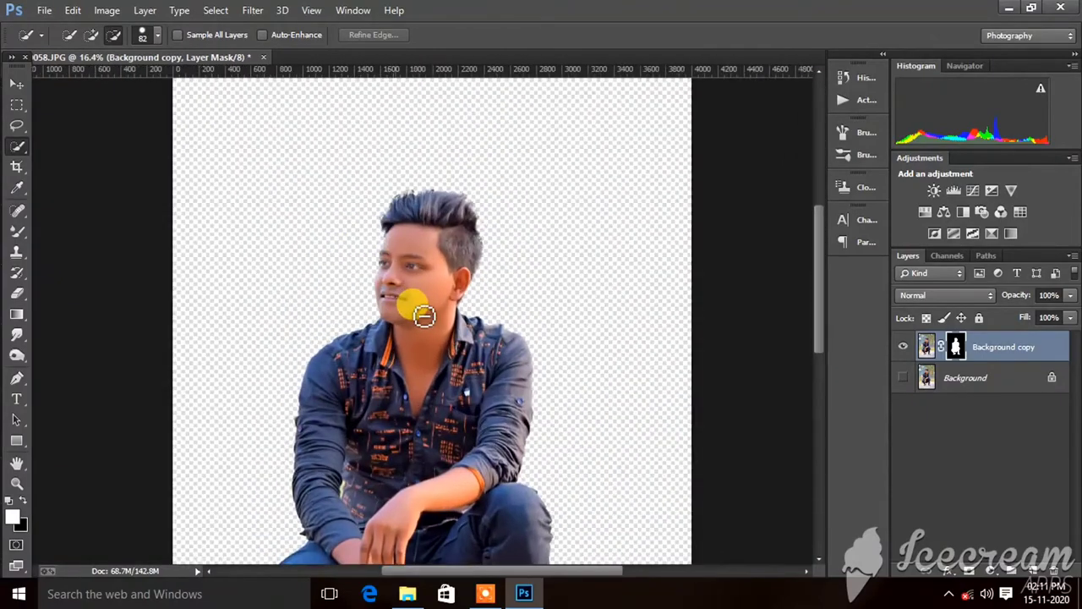
scroll(422, 309, up, 2)
scroll(383, 272, up, 2)
scroll(383, 272, up, 1)
scroll(383, 271, down, 1)
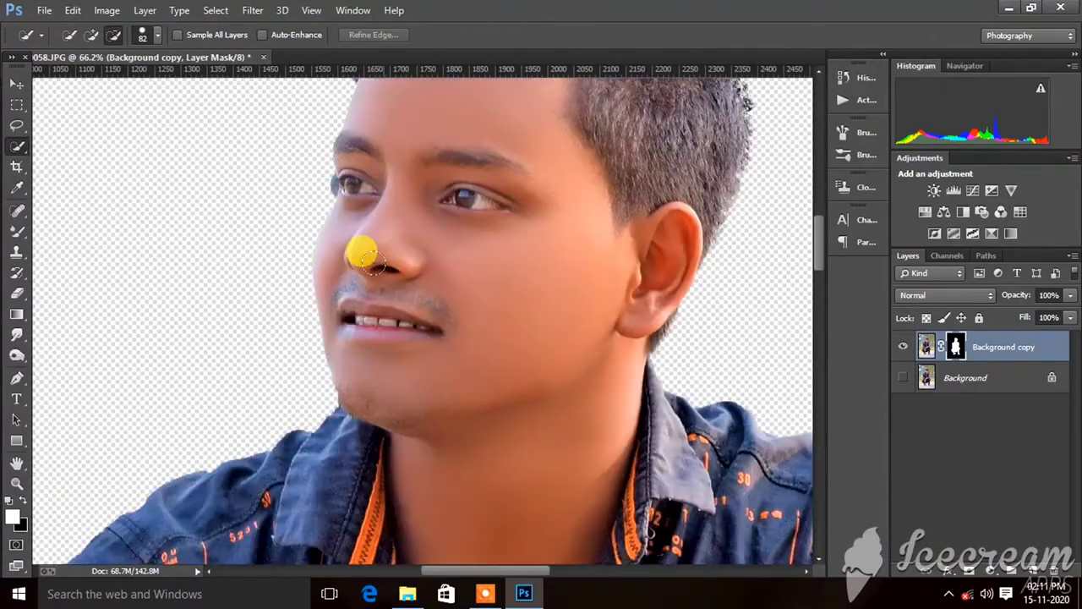
scroll(383, 270, down, 2)
scroll(383, 270, down, 2)
scroll(387, 223, down, 2)
scroll(415, 290, down, 1)
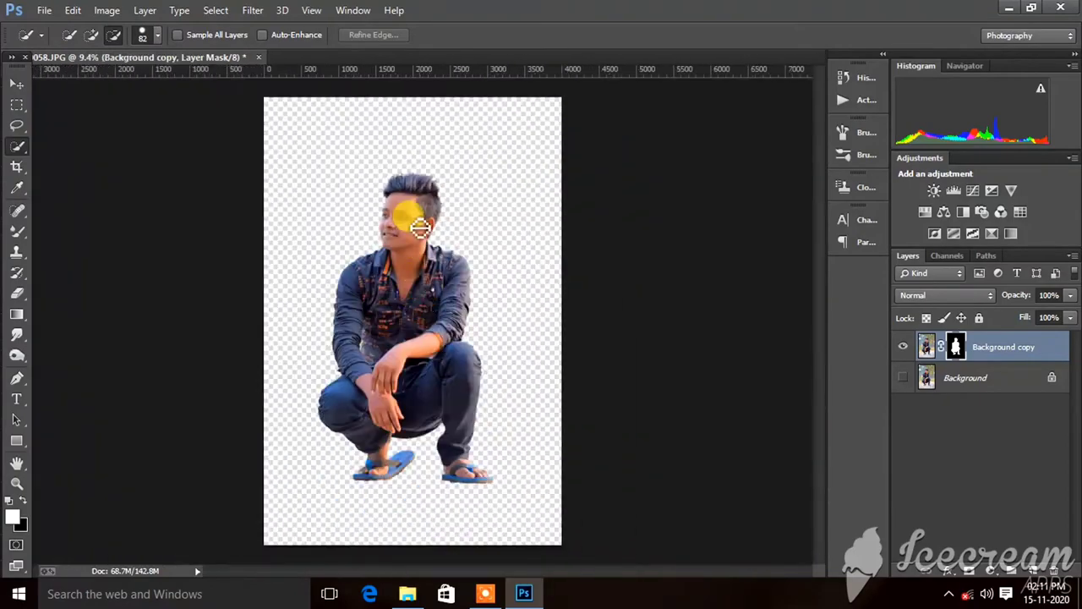
scroll(411, 217, up, 2)
scroll(381, 232, up, 2)
scroll(359, 219, up, 2)
scroll(312, 186, up, 2)
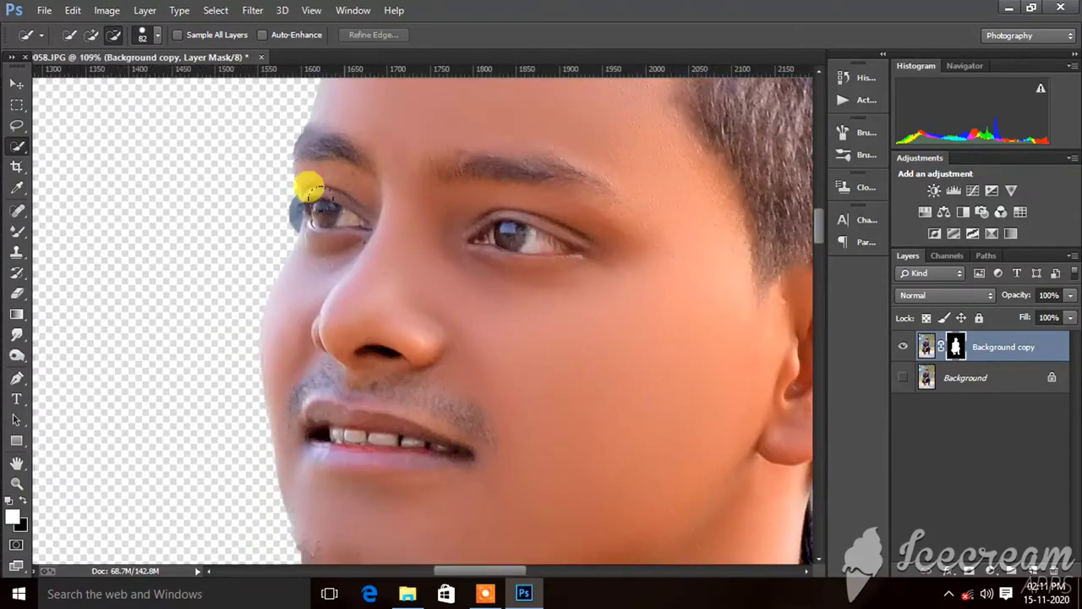
scroll(252, 193, up, 1)
scroll(245, 191, up, 2)
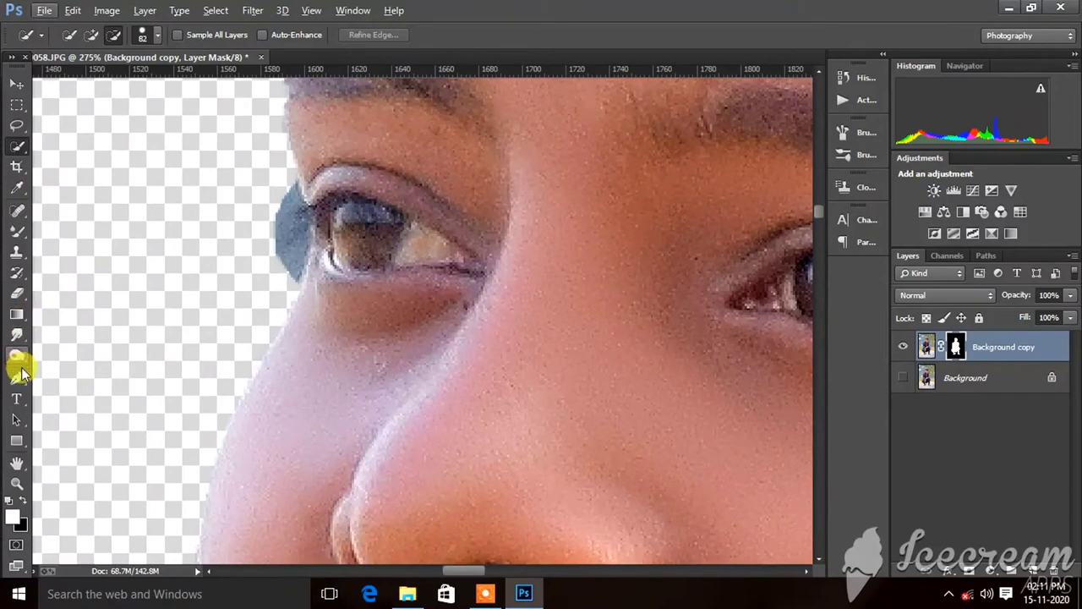
Trace a Pen path around the leftover blue patch beside the left eye and forehead
click(17, 376)
scroll(302, 302, up, 2)
scroll(304, 292, up, 1)
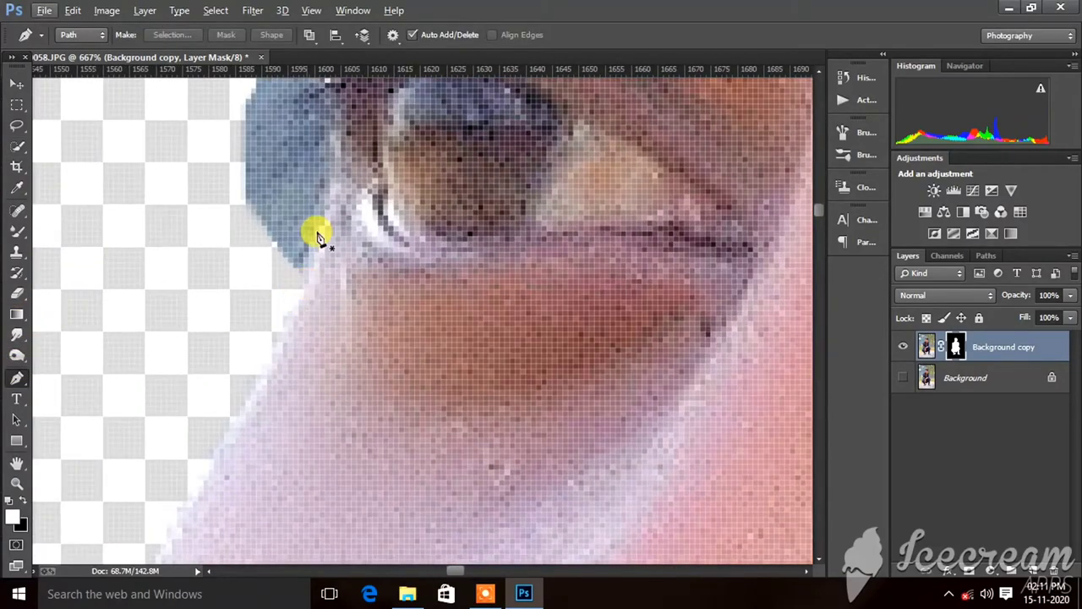
click(309, 283)
scroll(334, 136, down, 1)
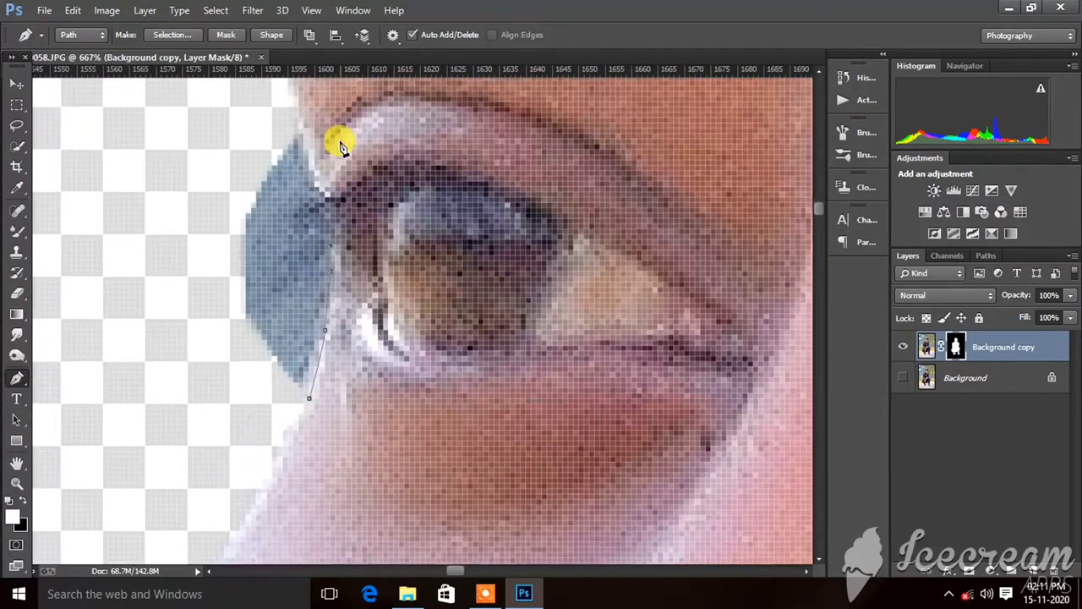
scroll(338, 161, down, 1)
scroll(338, 169, up, 1)
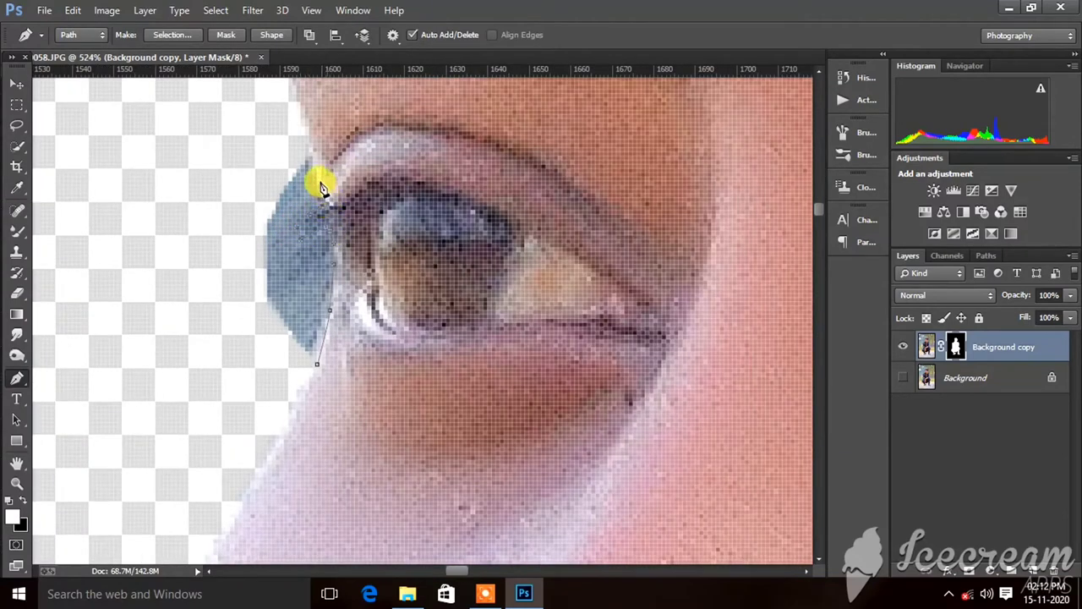
click(308, 133)
scroll(296, 178, up, 2)
scroll(304, 219, up, 1)
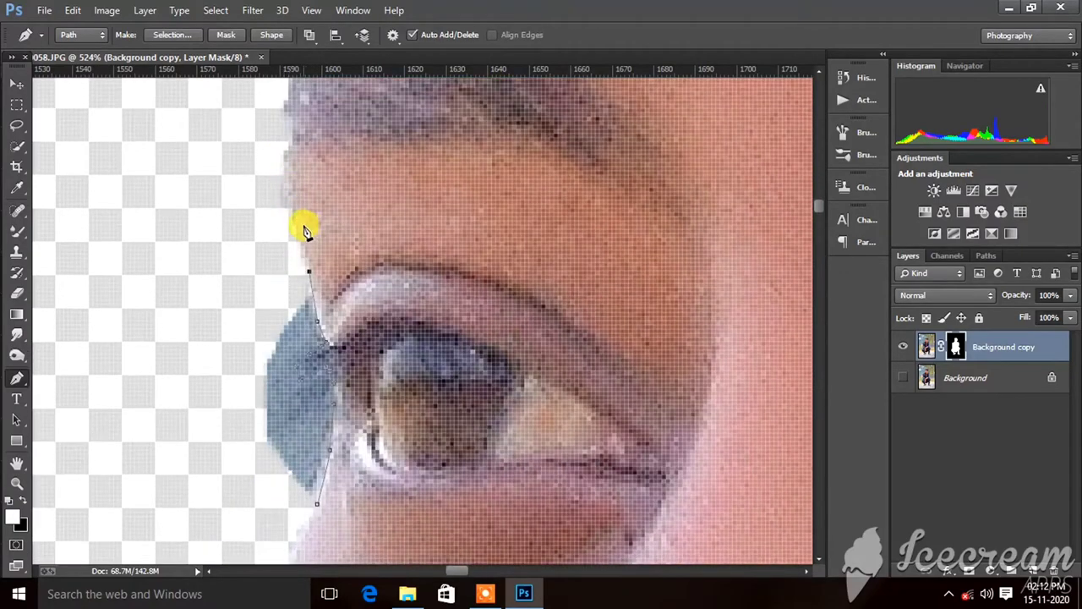
scroll(292, 161, up, 1)
scroll(297, 195, up, 1)
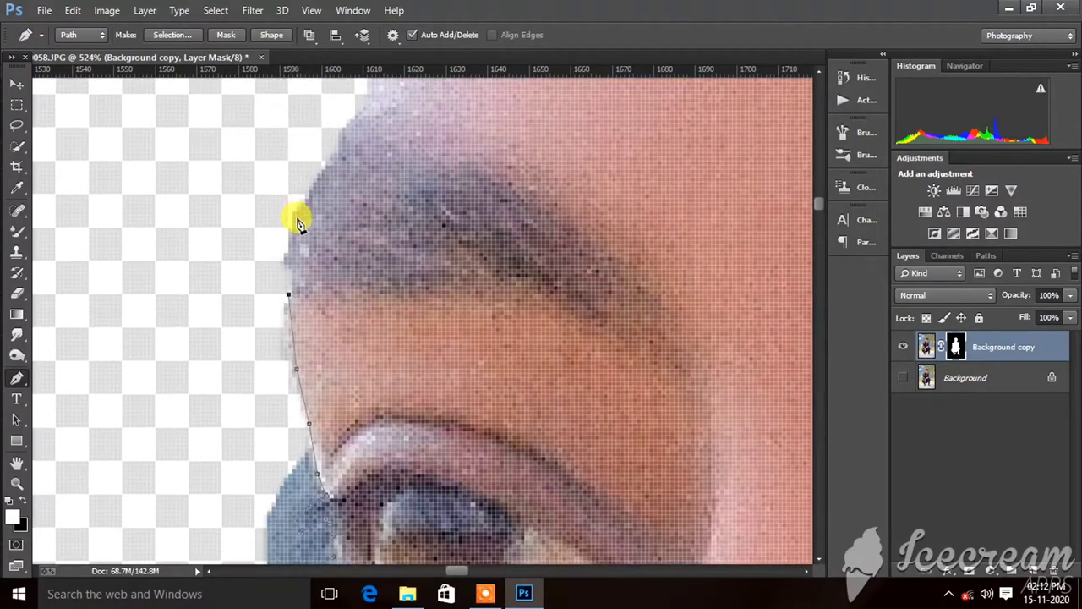
click(330, 162)
scroll(372, 152, up, 1)
scroll(385, 170, up, 1)
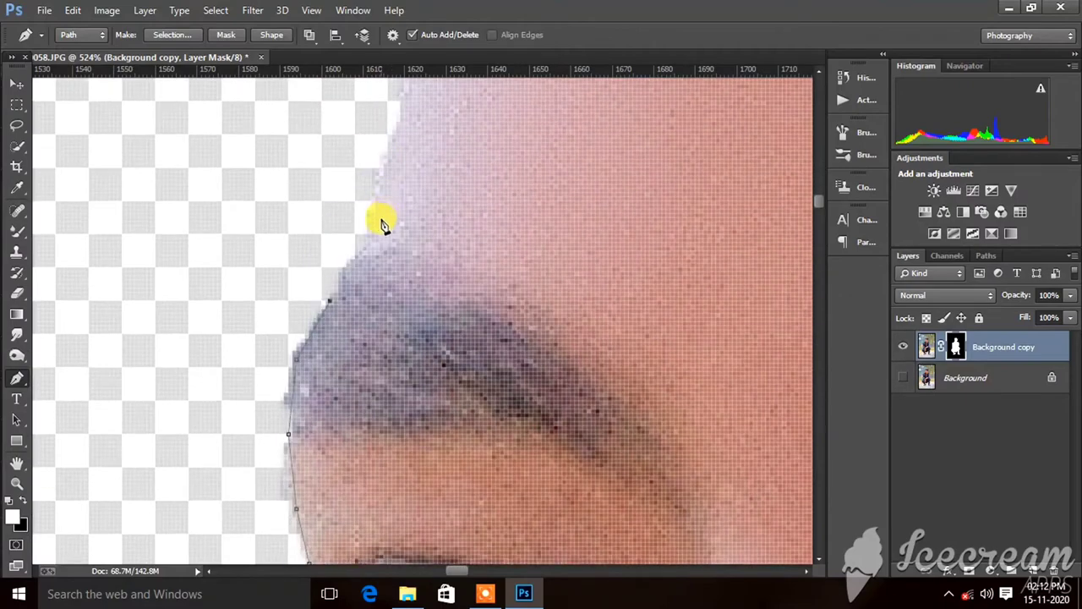
click(374, 218)
scroll(397, 216, up, 2)
click(413, 223)
scroll(436, 228, up, 1)
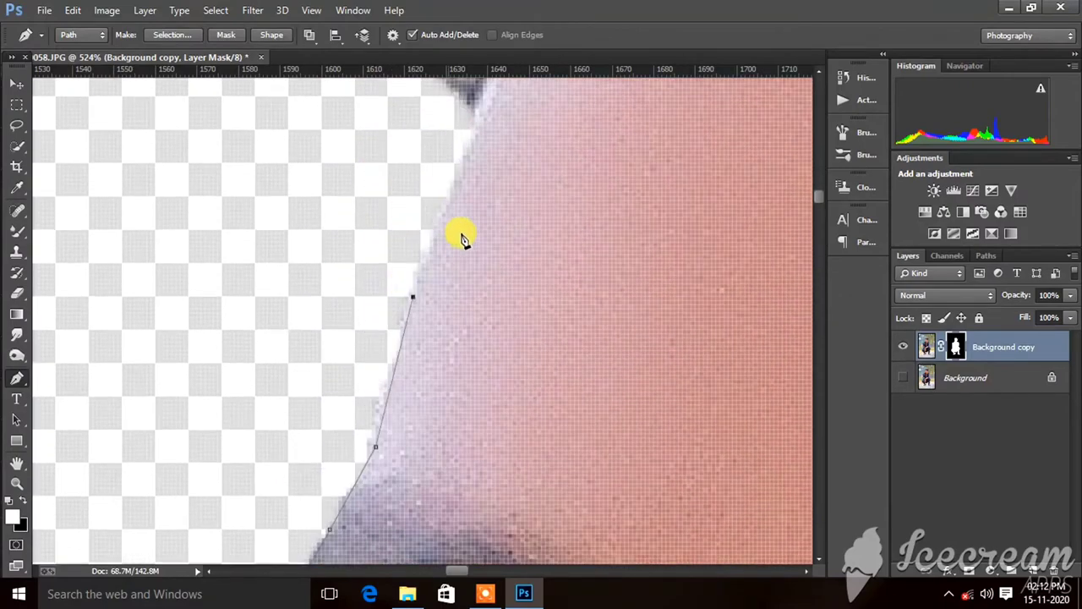
scroll(474, 247, up, 2)
scroll(355, 256, down, 2)
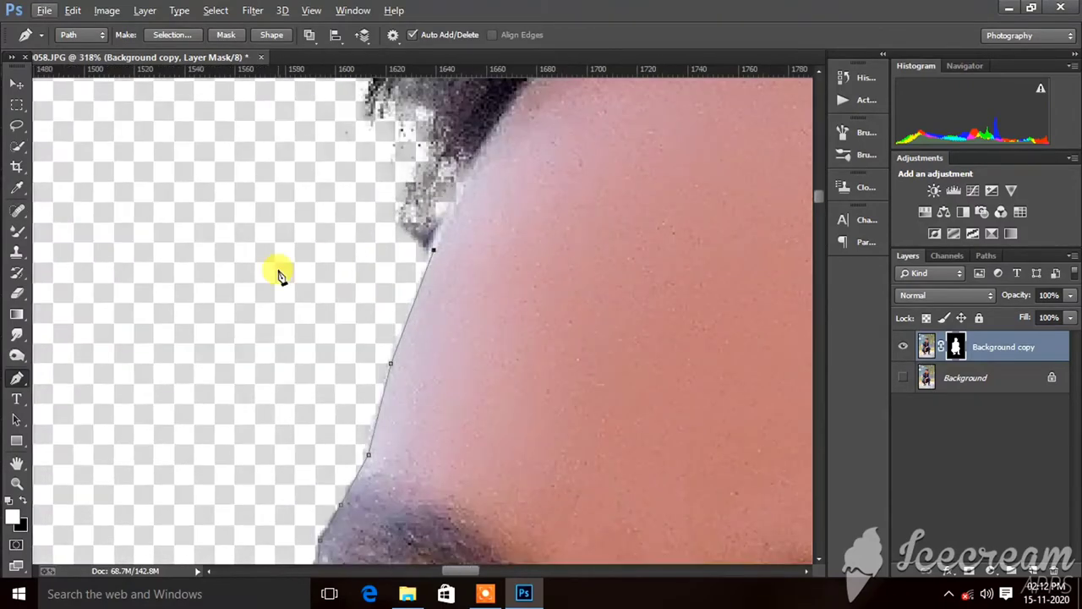
scroll(278, 273, down, 2)
scroll(242, 326, down, 1)
scroll(246, 314, down, 1)
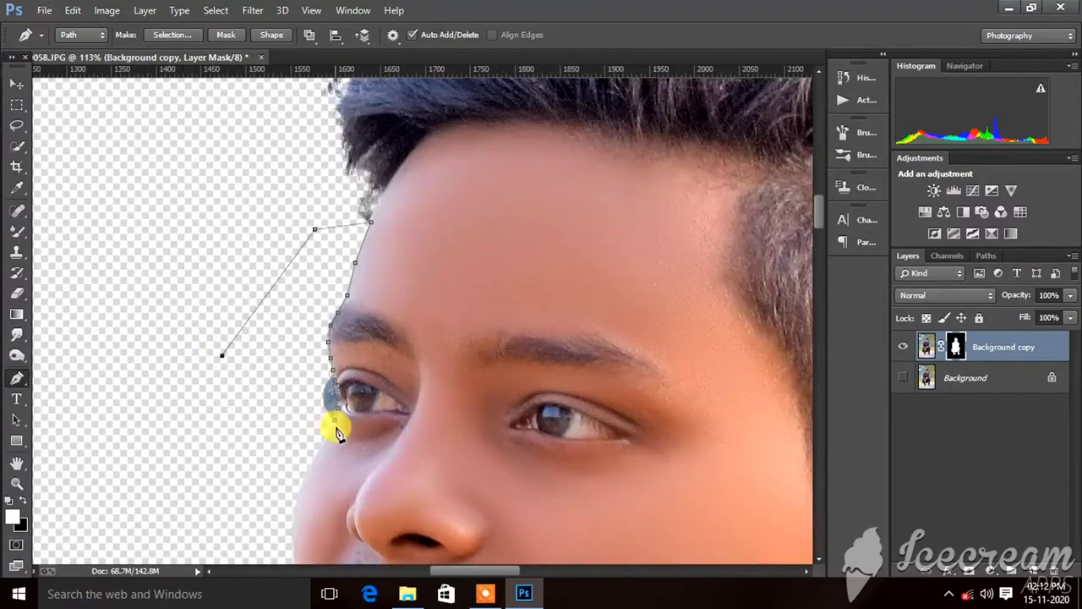
Convert the traced path into a selection with Make Selection
right_click(300, 365)
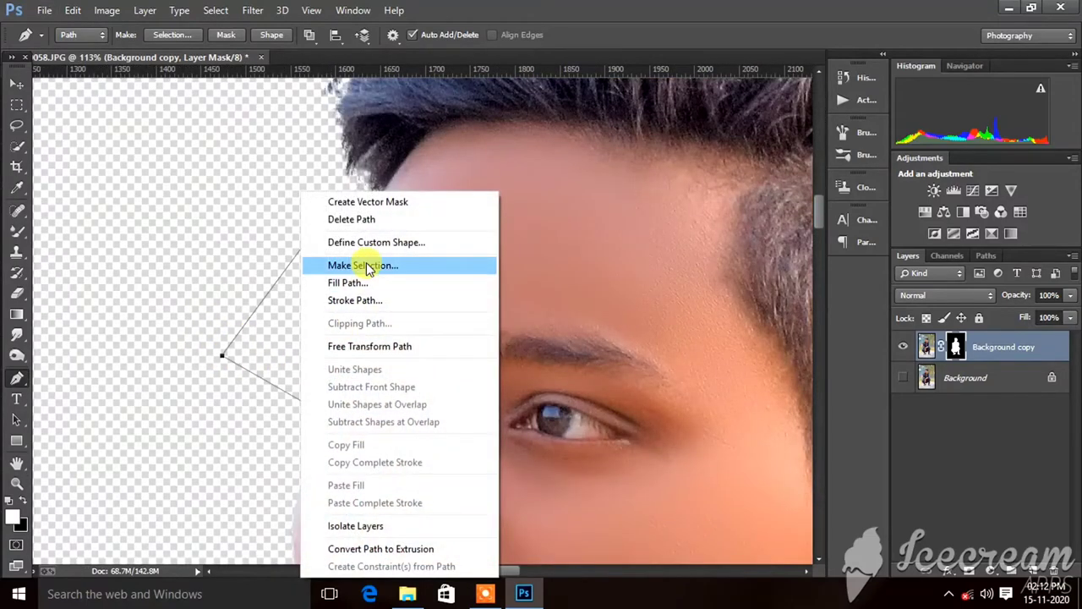
click(359, 197)
click(623, 171)
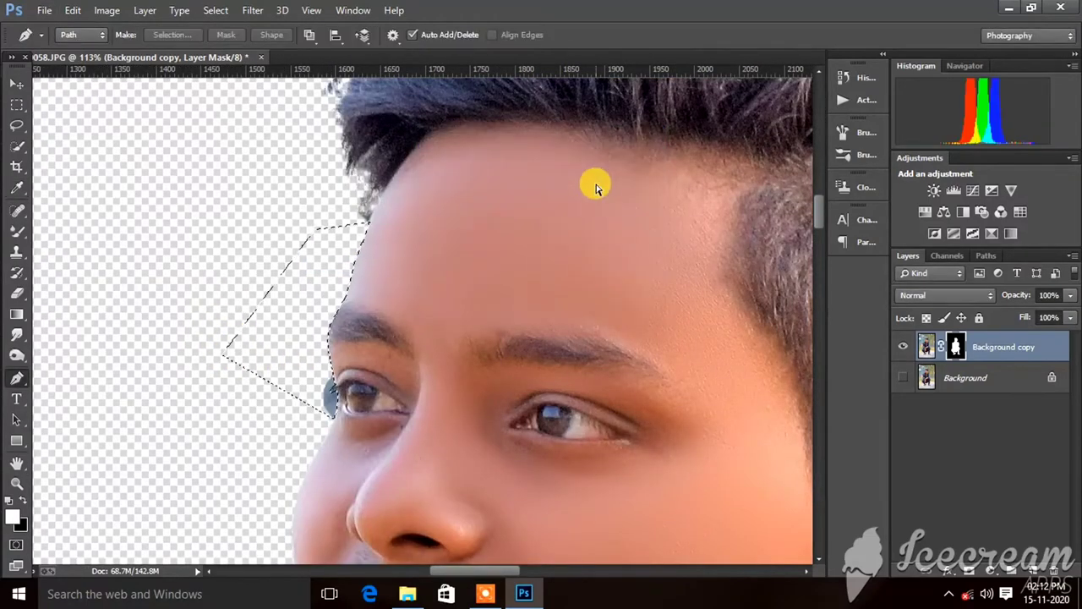
Duplicate the masked Background copy layer as Background copy 2 at the top of the stack
scroll(505, 279, down, 2)
scroll(499, 279, down, 1)
scroll(495, 279, down, 1)
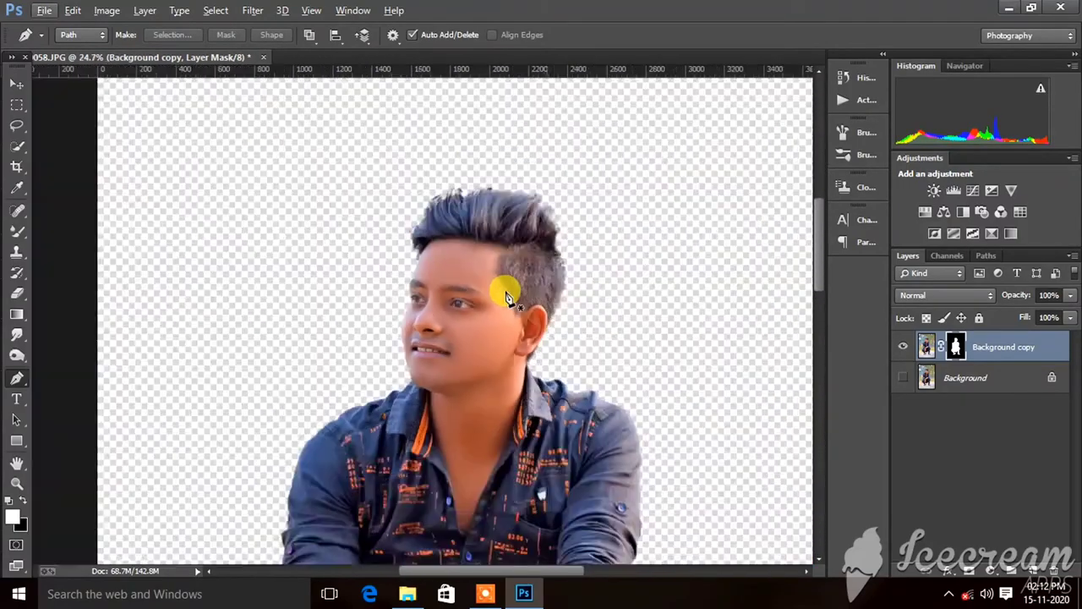
scroll(499, 302, down, 1)
scroll(496, 302, down, 3)
scroll(500, 437, up, 1)
scroll(387, 446, up, 3)
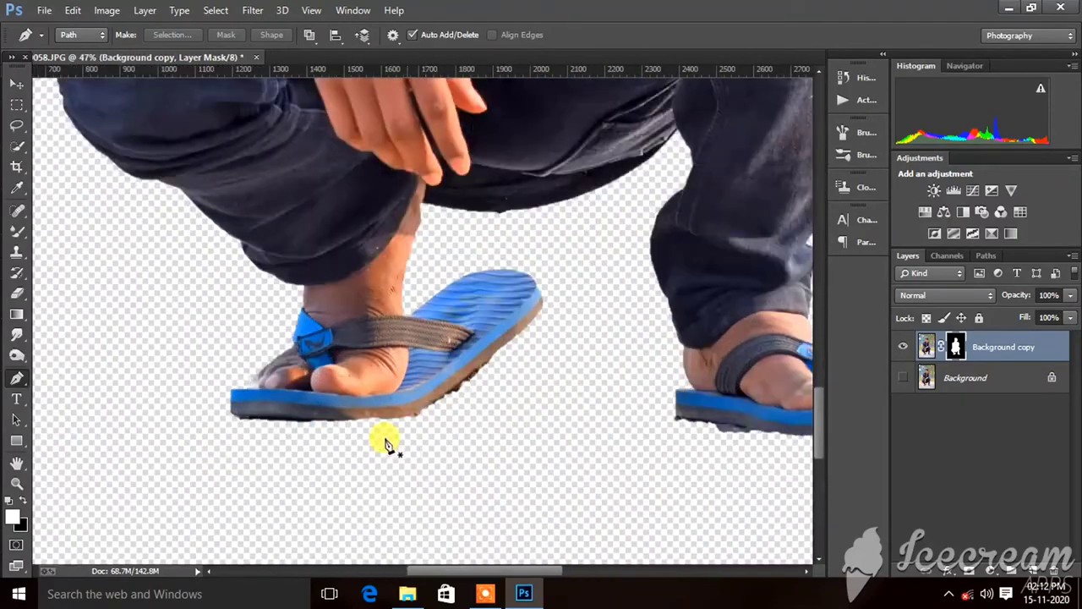
scroll(386, 446, up, 2)
scroll(290, 401, up, 1)
scroll(355, 324, down, 3)
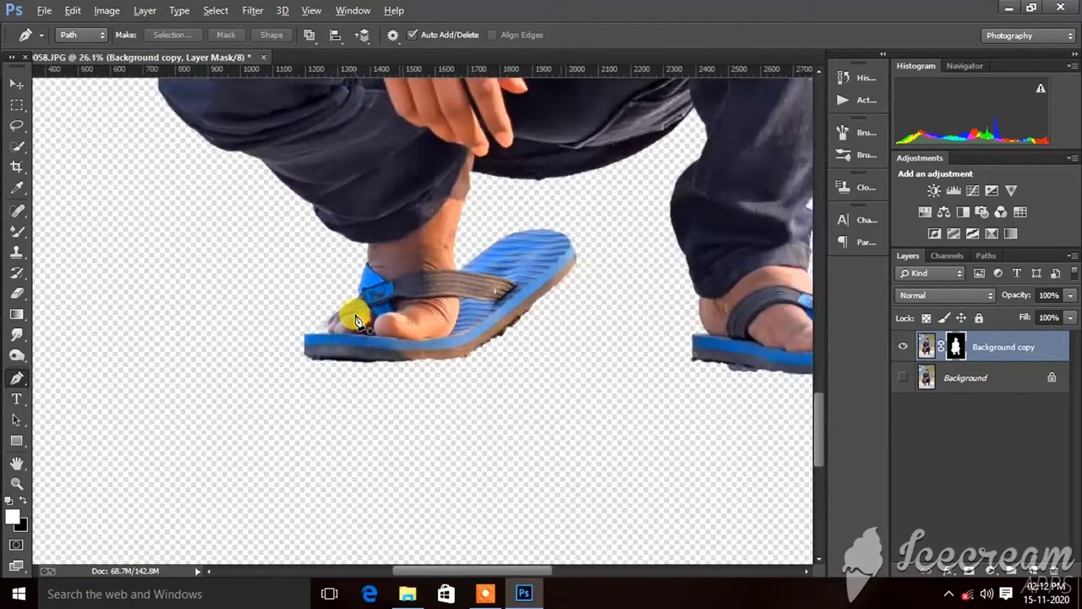
scroll(357, 379, down, 2)
scroll(358, 313, down, 2)
scroll(400, 192, up, 1)
scroll(393, 220, up, 2)
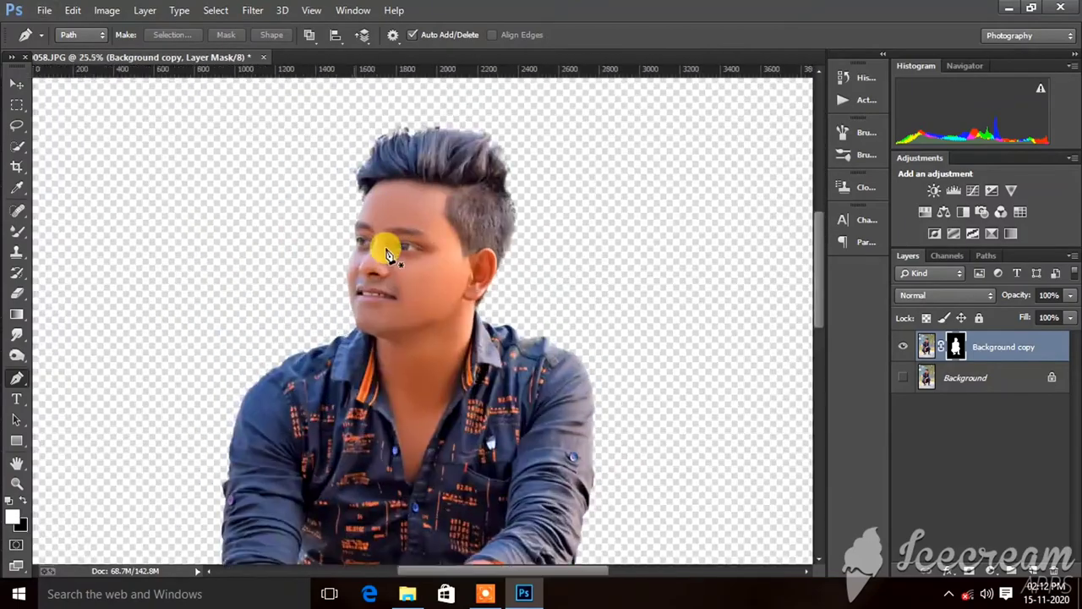
scroll(386, 254, up, 2)
scroll(386, 264, down, 2)
scroll(387, 266, down, 1)
scroll(437, 278, up, 1)
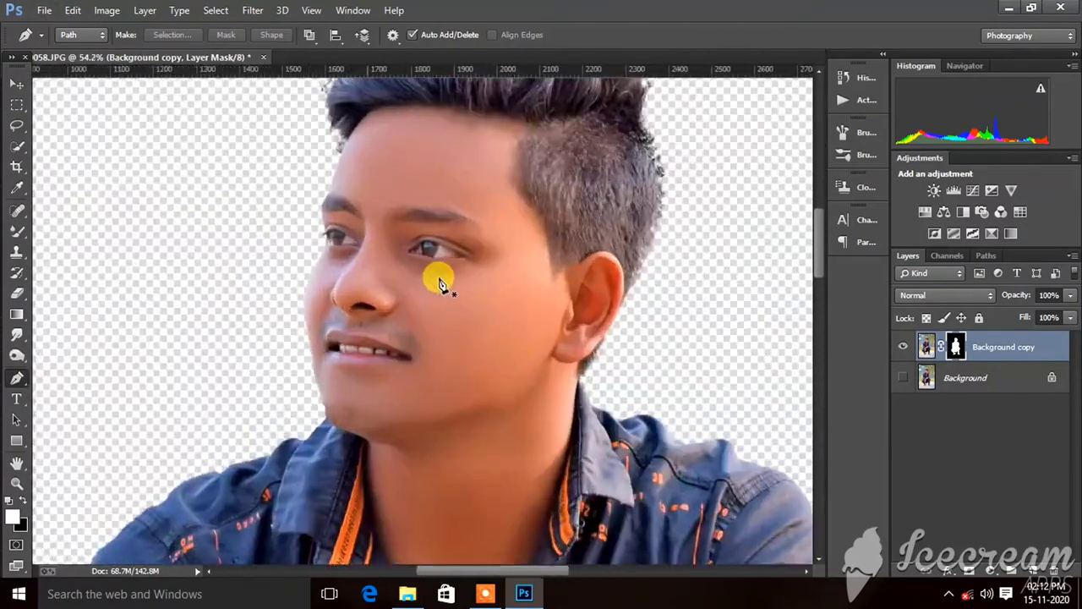
scroll(437, 278, up, 1)
scroll(440, 283, up, 1)
scroll(443, 292, up, 1)
scroll(444, 292, down, 1)
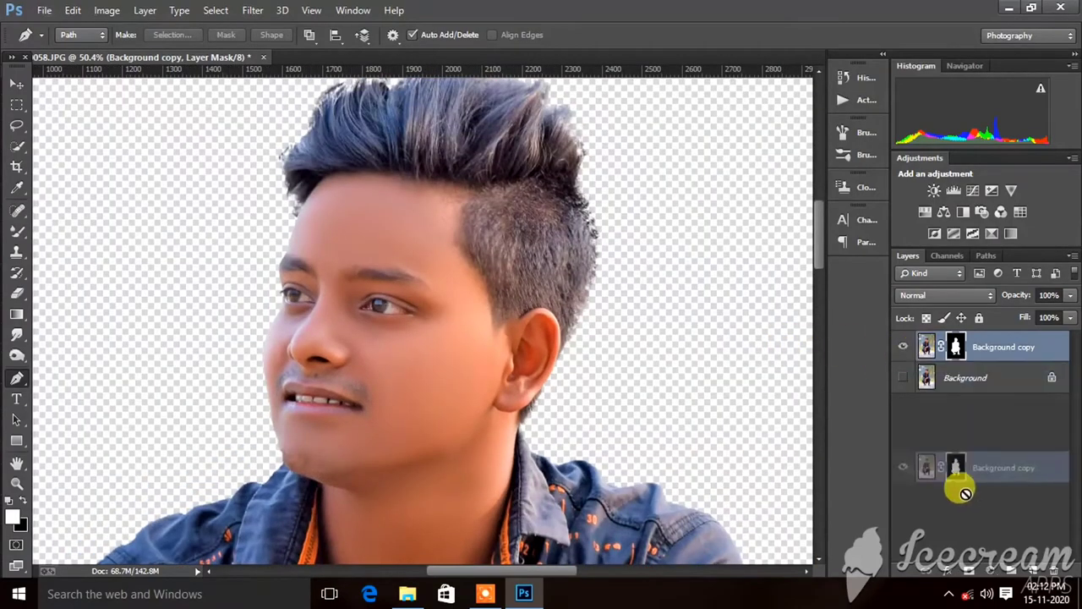
drag(925, 349, 1037, 577)
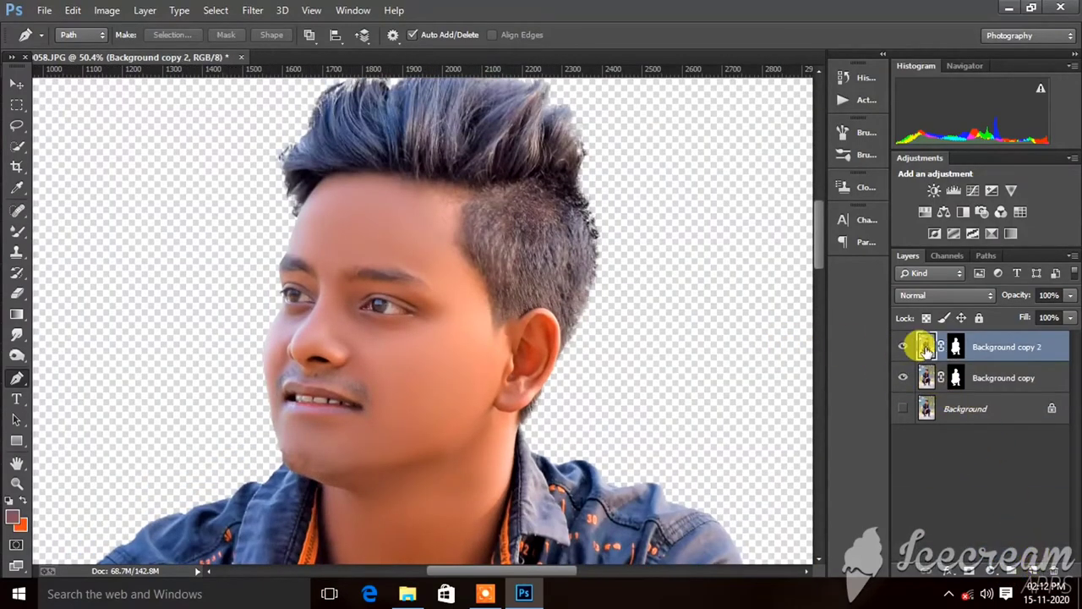
Hide Background copy and open the Camera Raw Filter zoomed on the hair with the Adjustment Brush
click(905, 377)
click(253, 11)
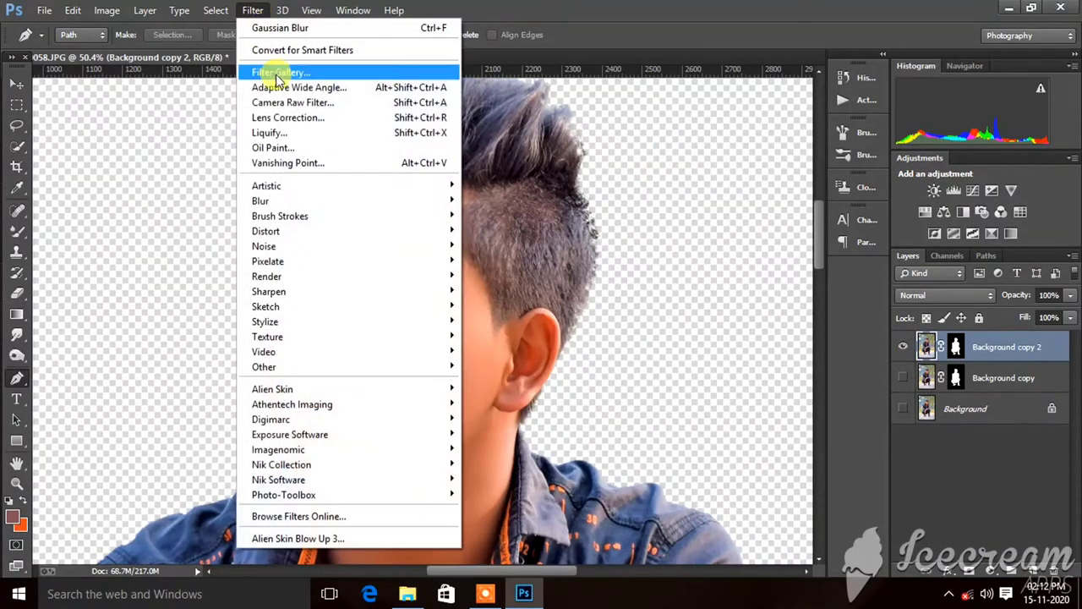
click(296, 104)
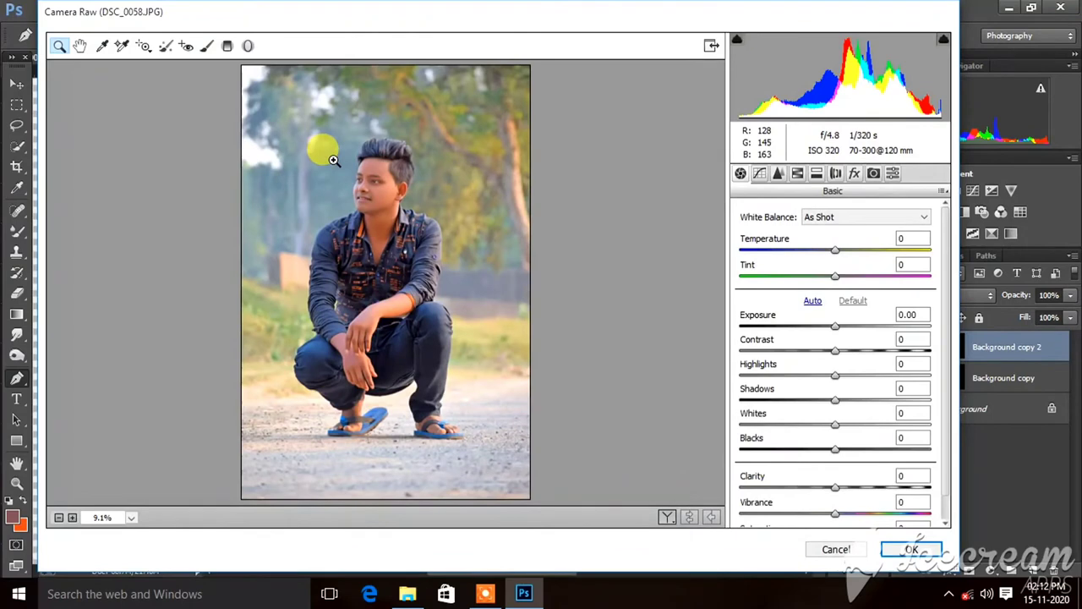
drag(355, 144, 415, 169)
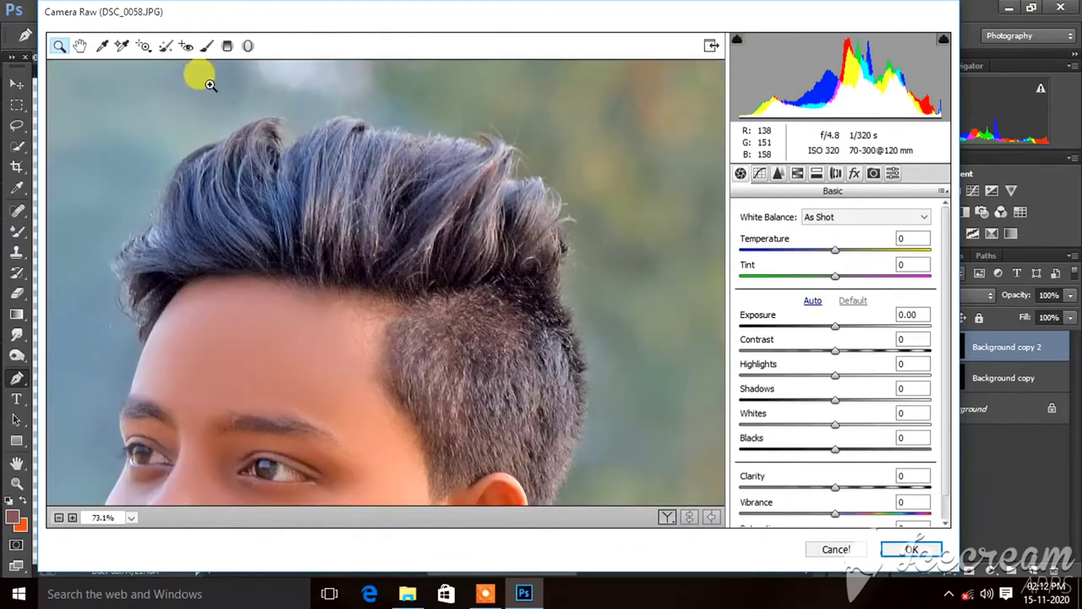
click(210, 49)
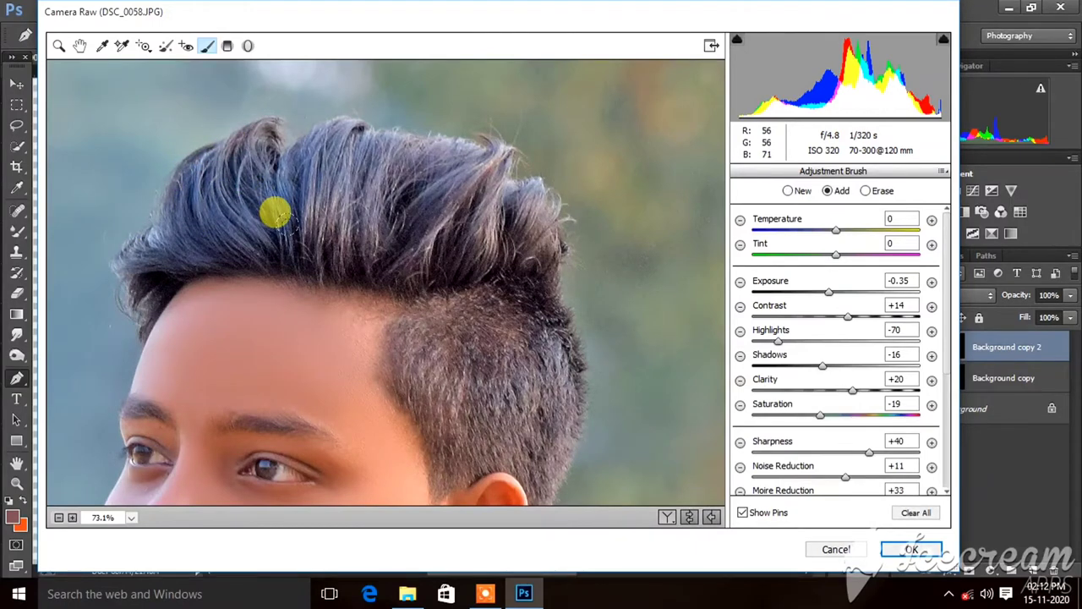
Paint the Camera Raw adjustment brush over the upper hair and side hair above the ear
drag(277, 213, 366, 196)
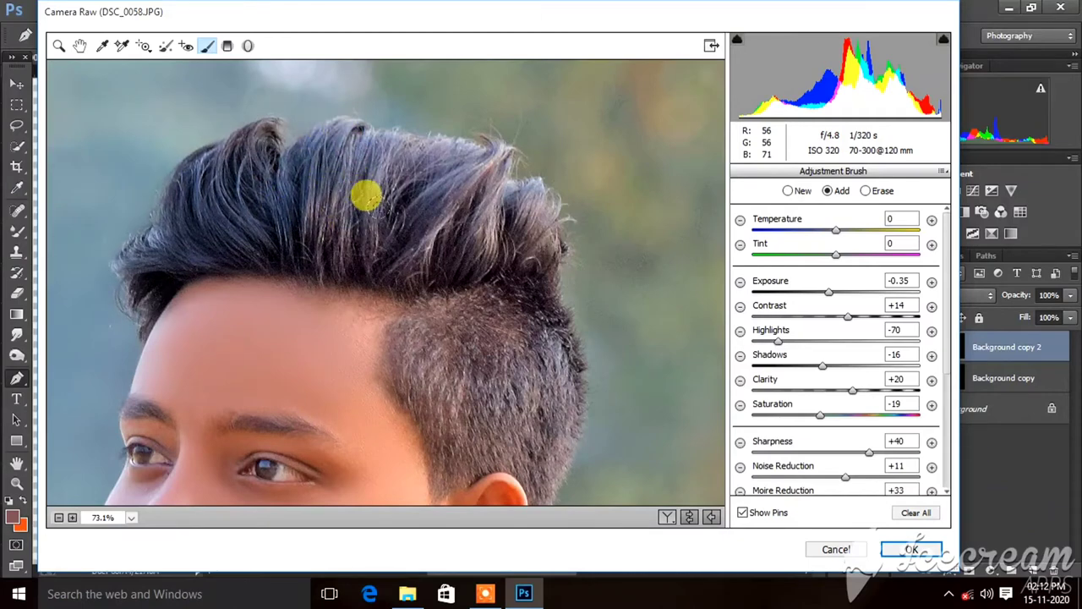
mouse_move(338, 126)
mouse_down()
mouse_move(432, 138)
mouse_move(481, 215)
mouse_move(496, 285)
mouse_move(403, 306)
mouse_up()
mouse_move(409, 348)
mouse_down()
mouse_move(445, 422)
mouse_move(427, 438)
mouse_move(510, 398)
mouse_move(538, 342)
mouse_up()
mouse_move(533, 380)
mouse_down()
mouse_move(479, 331)
mouse_move(526, 268)
mouse_up()
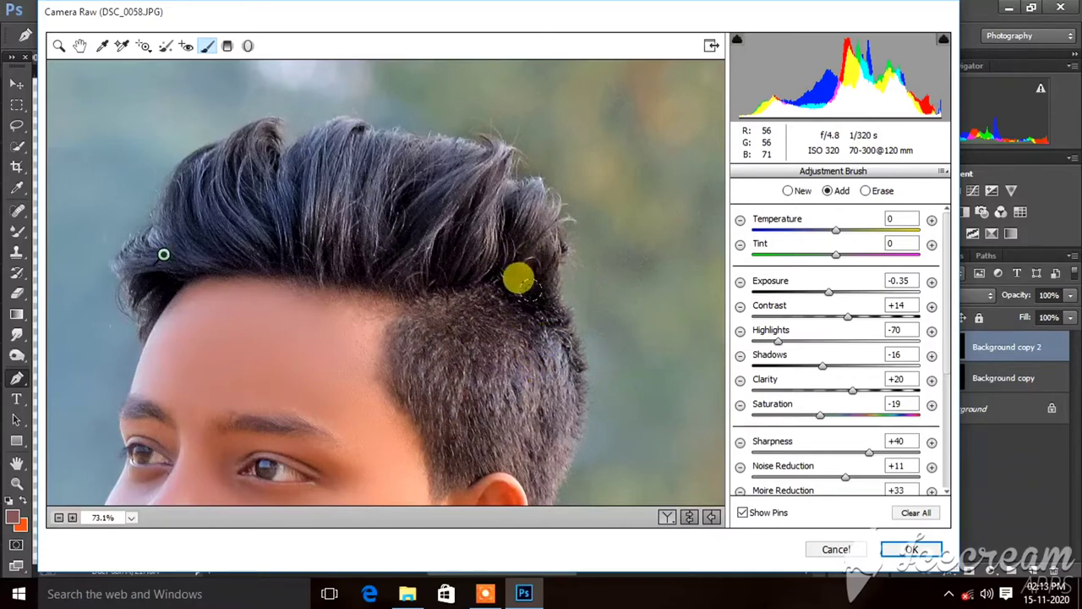
drag(515, 298, 517, 292)
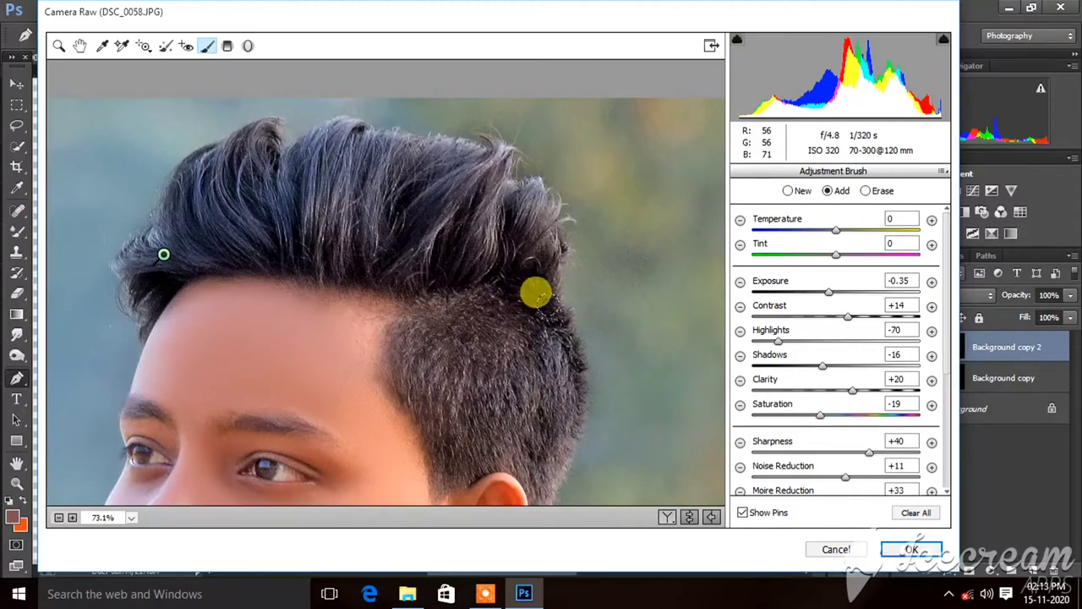
scroll(536, 292, down, 10)
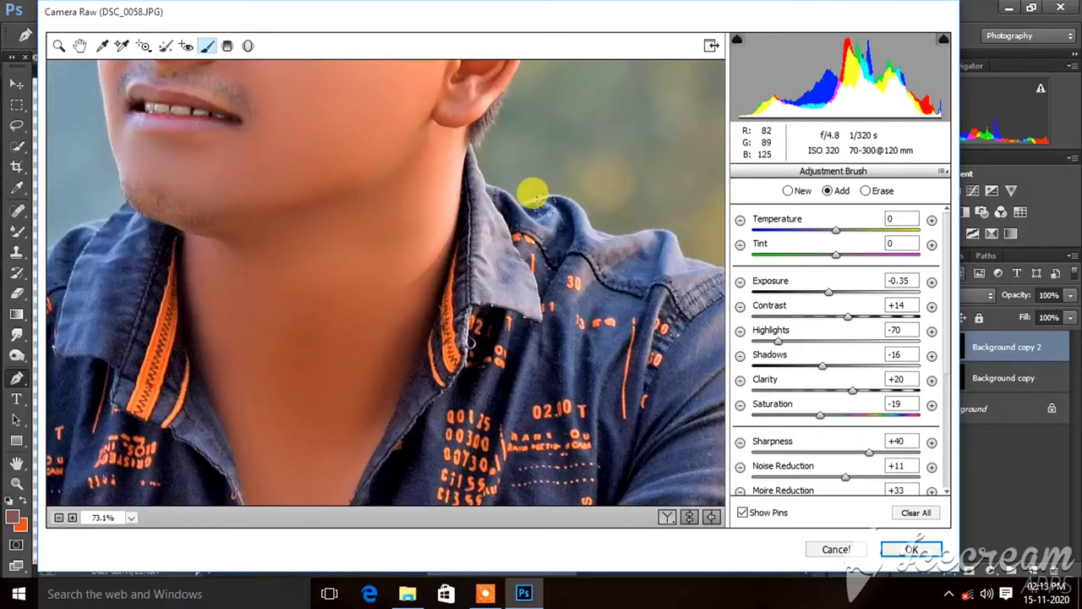
scroll(533, 193, up, 5)
scroll(534, 173, up, 2)
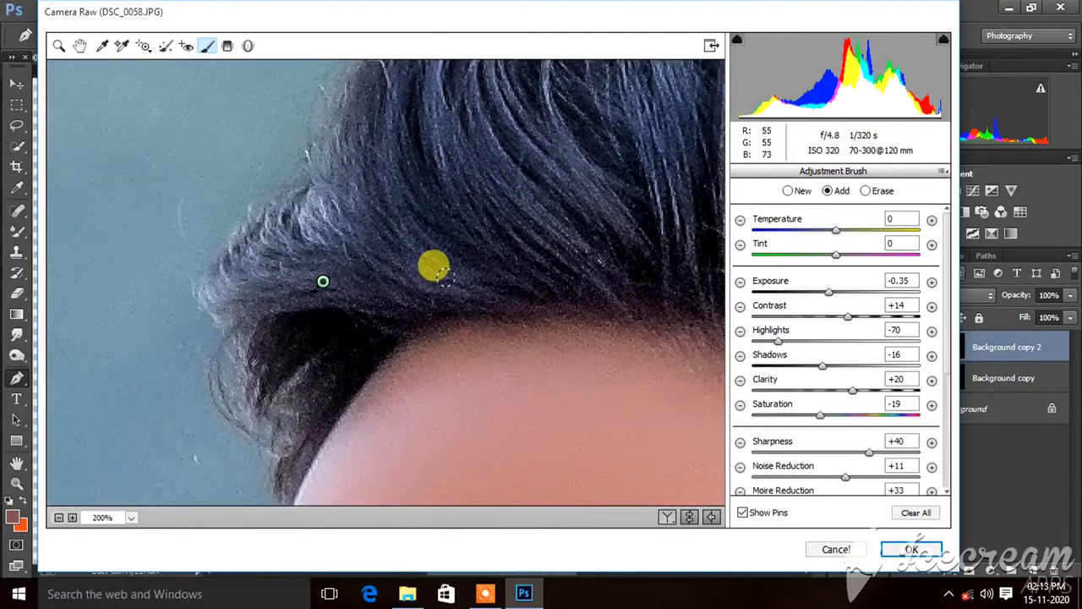
Set the hair brush to Exposure +0.25, Contrast +35, Noise Reduction +24 and apply the filter
click(485, 592)
click(563, 571)
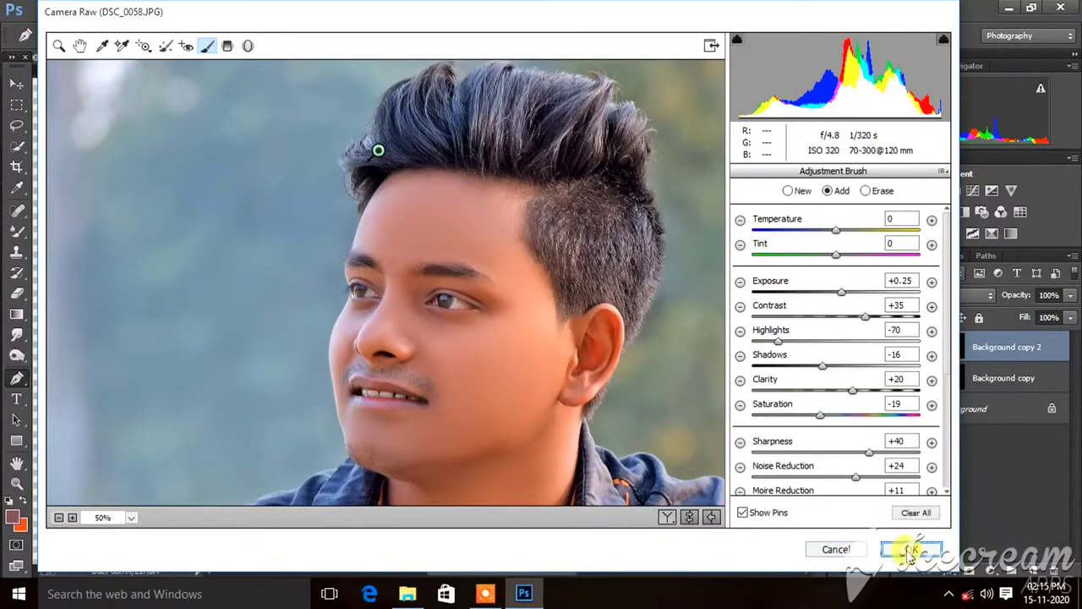
click(909, 550)
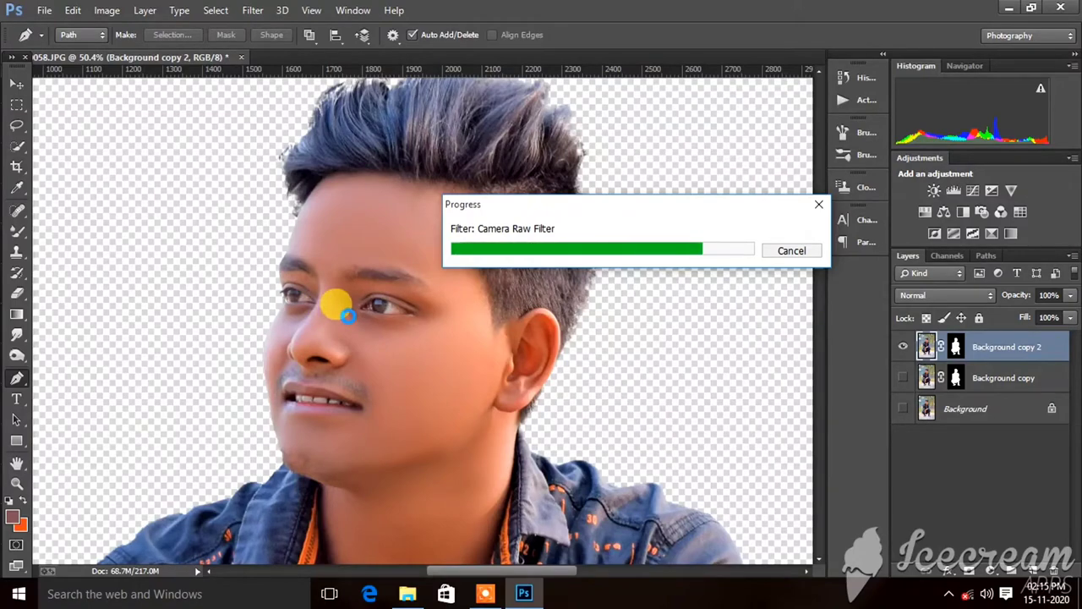
Zoom around the canvas to inspect the man's hair darkened by Camera Raw
scroll(351, 313, down, 2)
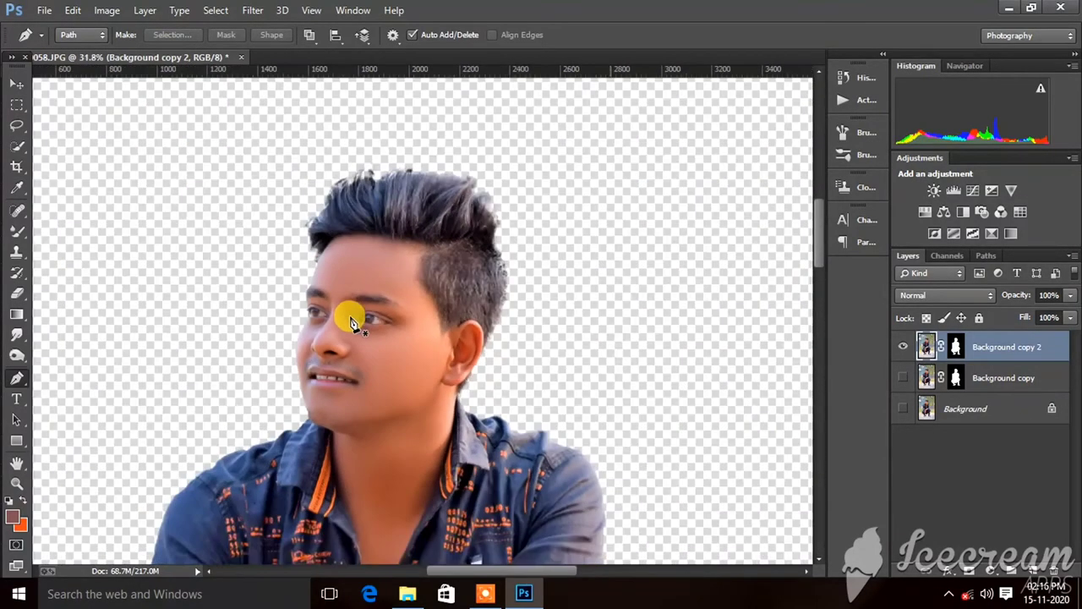
scroll(351, 313, down, 1)
scroll(429, 321, down, 2)
scroll(438, 346, down, 1)
scroll(429, 307, up, 2)
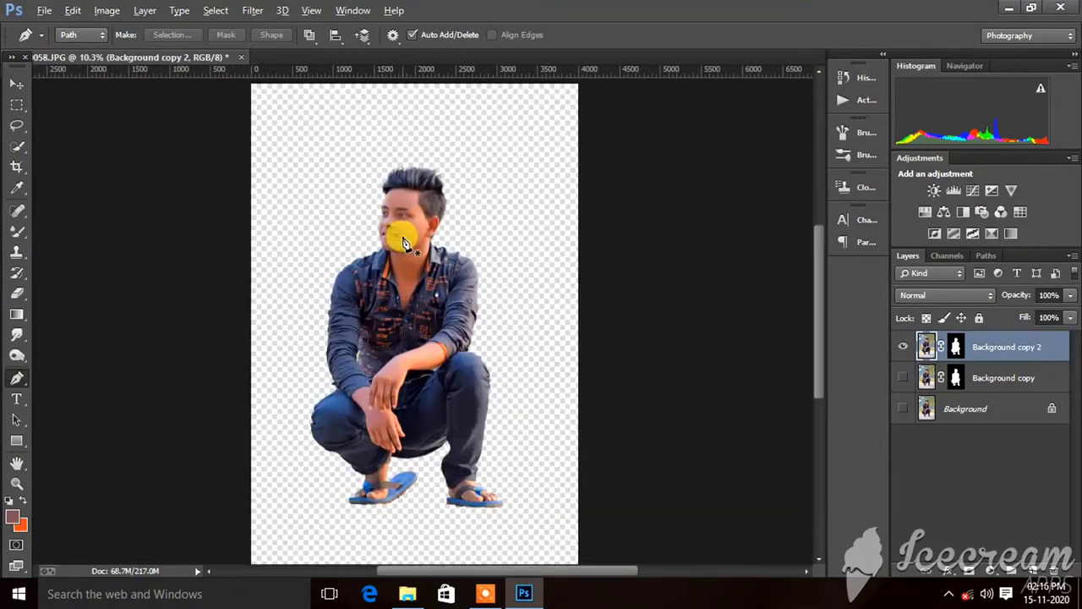
scroll(398, 237, up, 2)
scroll(398, 229, up, 2)
scroll(400, 247, up, 3)
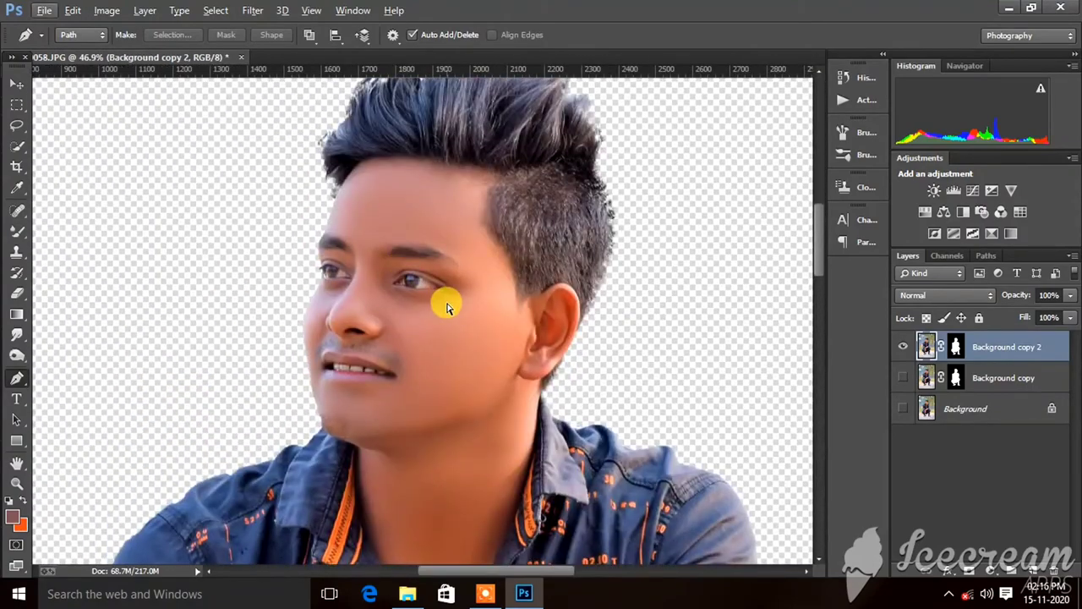
scroll(448, 311, down, 1)
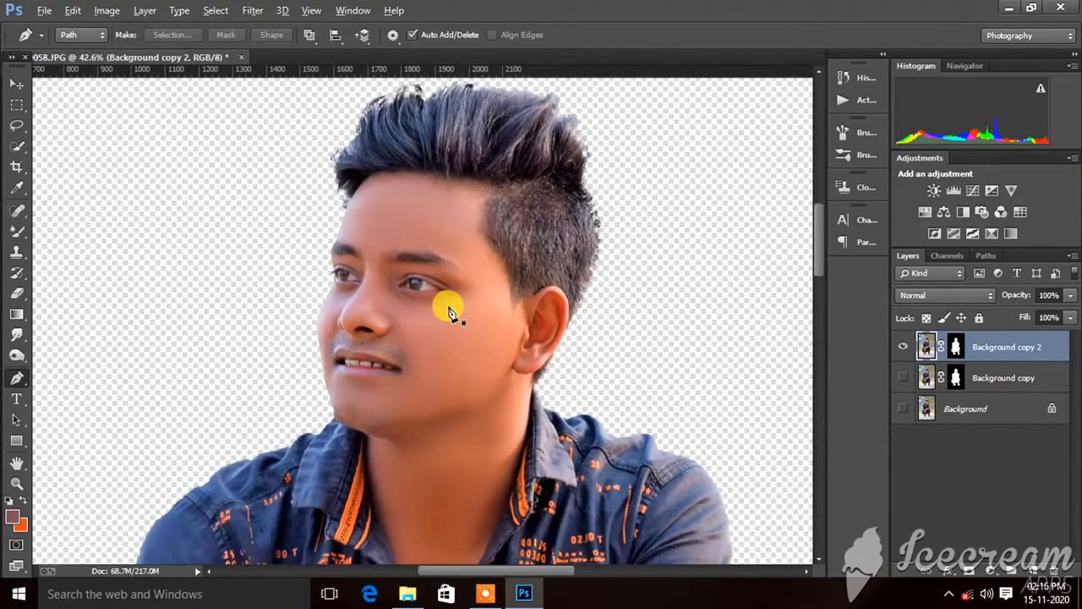
scroll(449, 311, down, 3)
scroll(451, 313, down, 1)
scroll(451, 313, up, 2)
scroll(411, 253, up, 2)
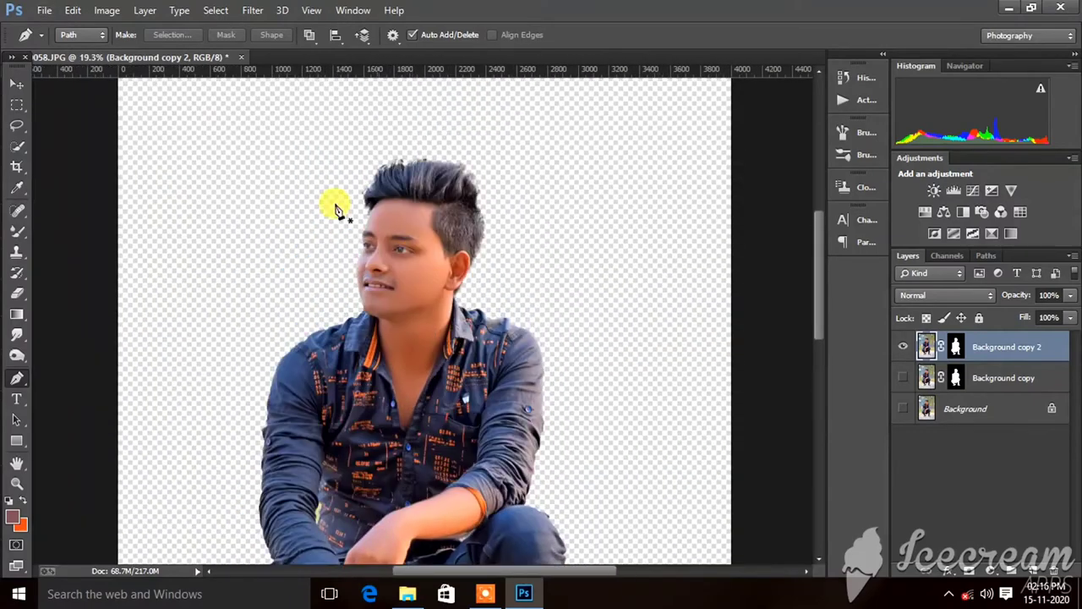
Select the Background copy 2 layer
click(478, 585)
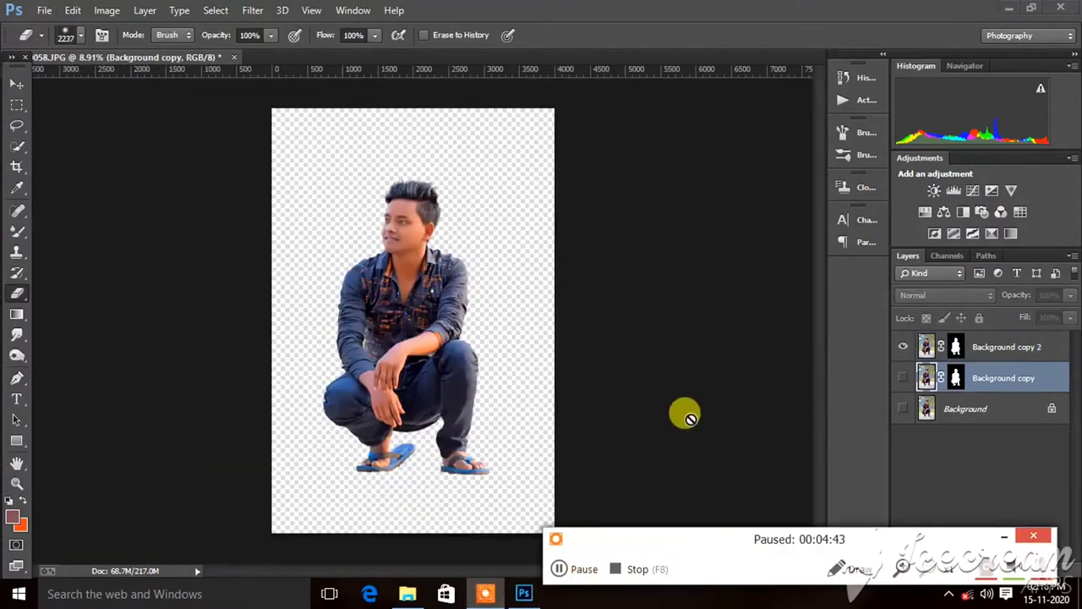
click(926, 348)
scroll(362, 158, up, 1)
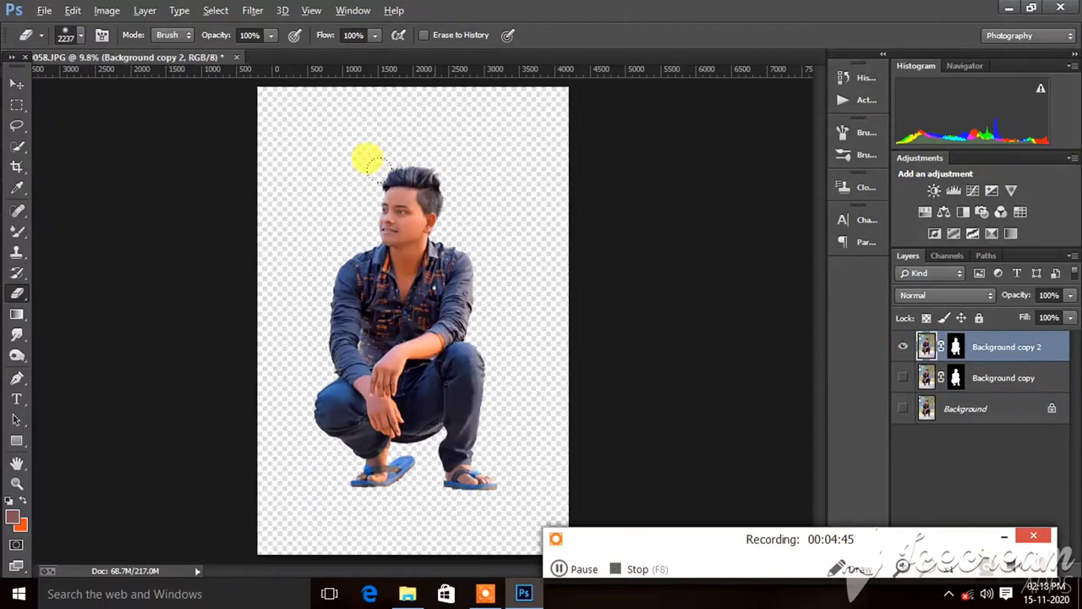
scroll(271, 93, up, 2)
scroll(198, 131, down, 1)
Place harrison-hargrave-1I0EEgJas-k-unsplash as a linked layer and toggle the man's layer visibility to compare
click(43, 10)
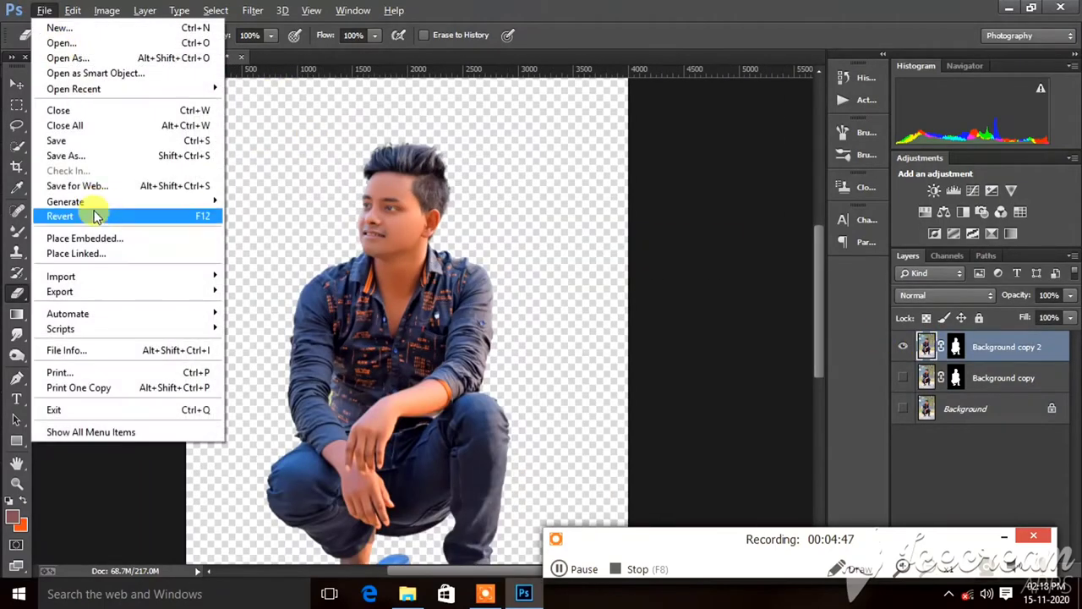
click(92, 253)
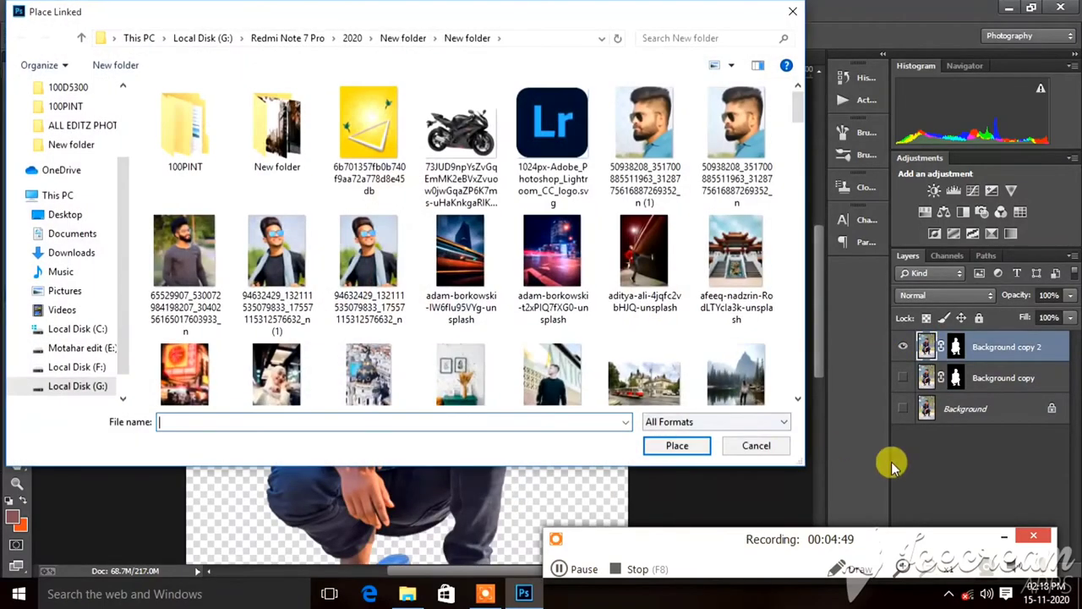
scroll(559, 273, down, 2)
scroll(554, 274, down, 3)
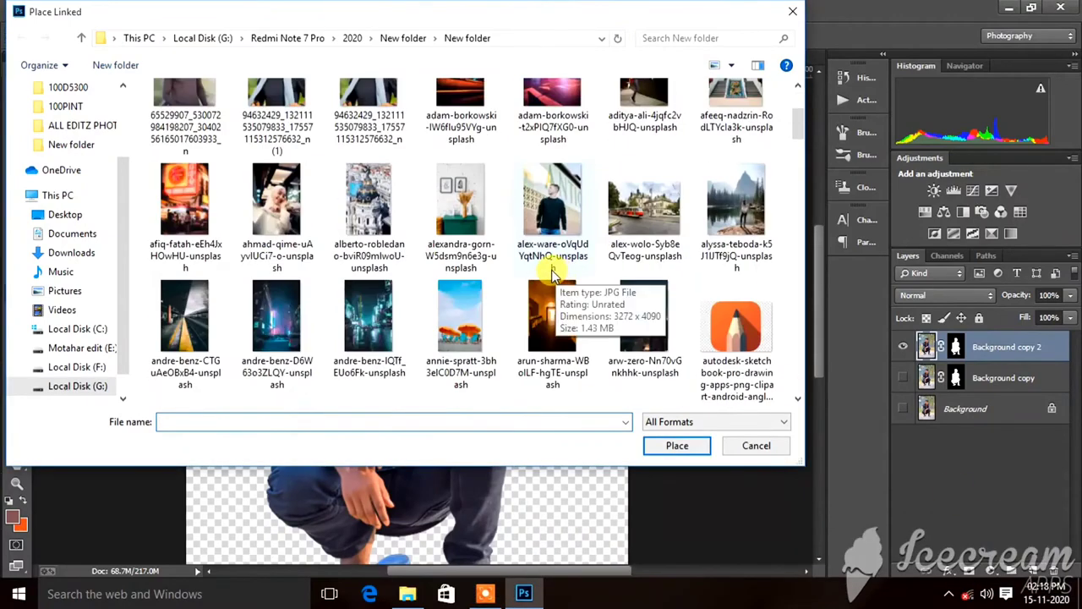
scroll(554, 274, down, 3)
scroll(554, 275, down, 1)
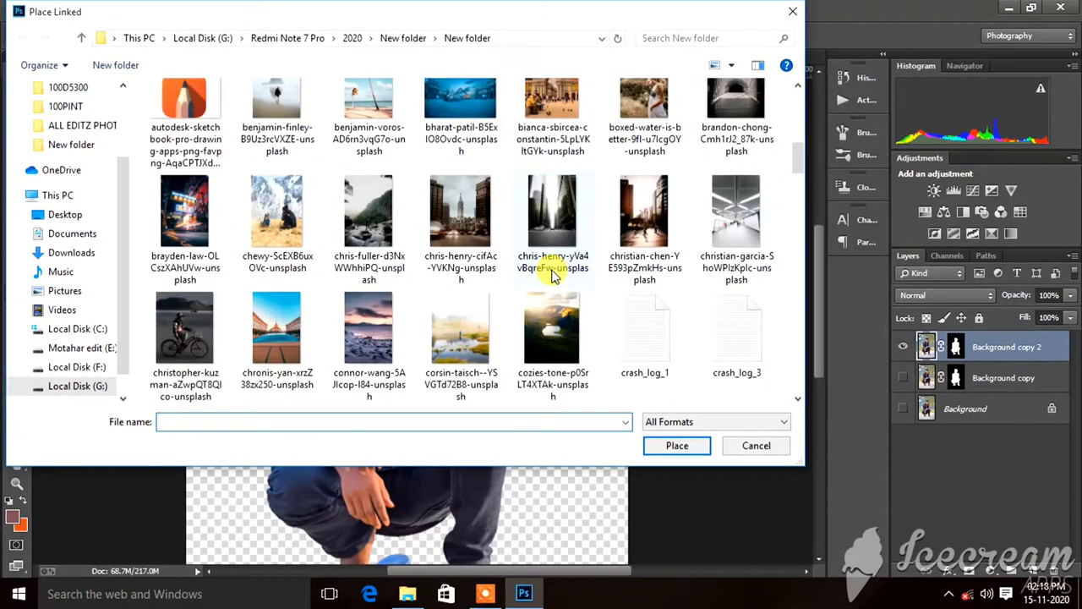
scroll(554, 275, down, 1)
scroll(554, 275, down, 1)
scroll(554, 275, down, 1)
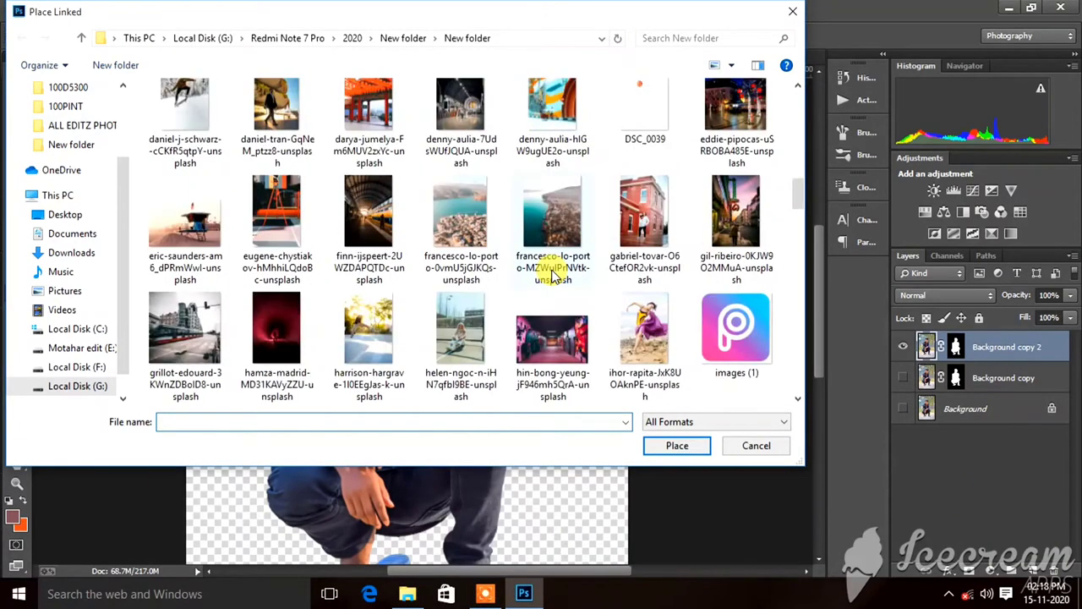
scroll(554, 274, down, 1)
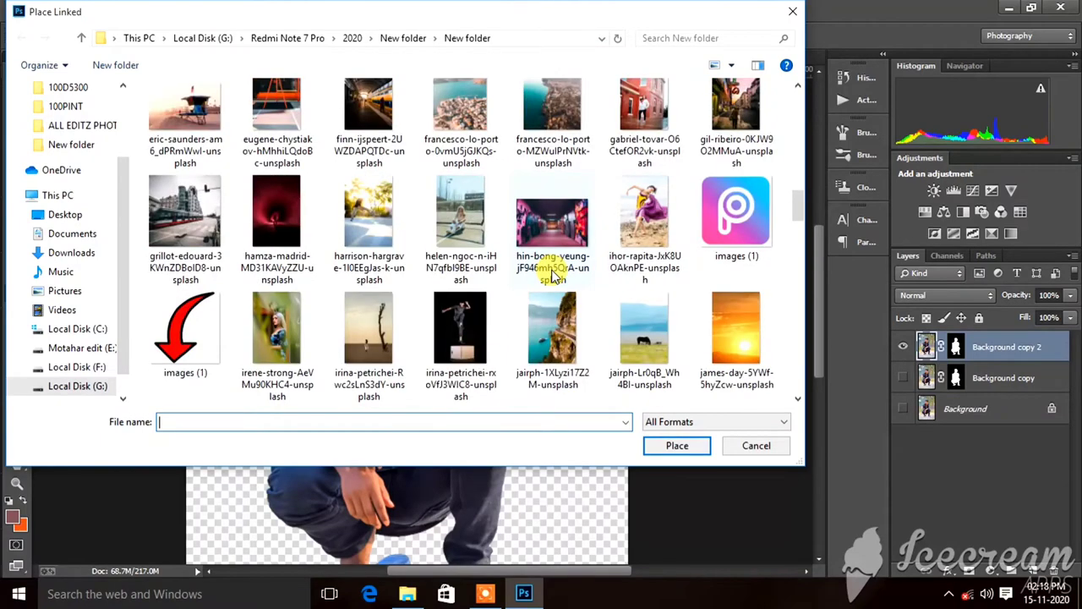
click(380, 227)
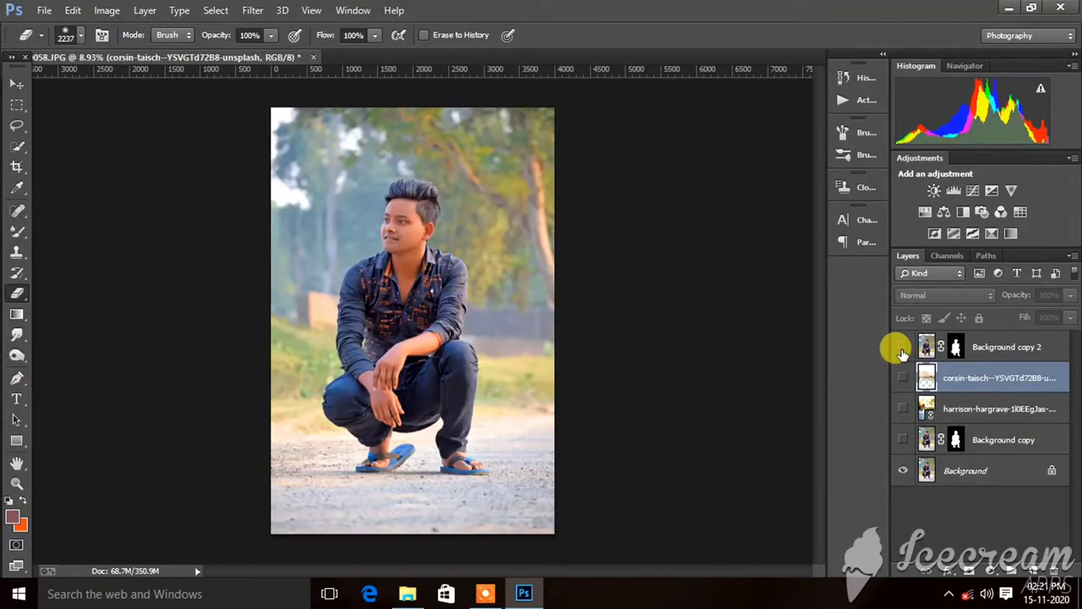
click(902, 347)
Restore the man's layer visibility and duplicate Background as Background copy 3
click(902, 347)
click(902, 346)
click(902, 347)
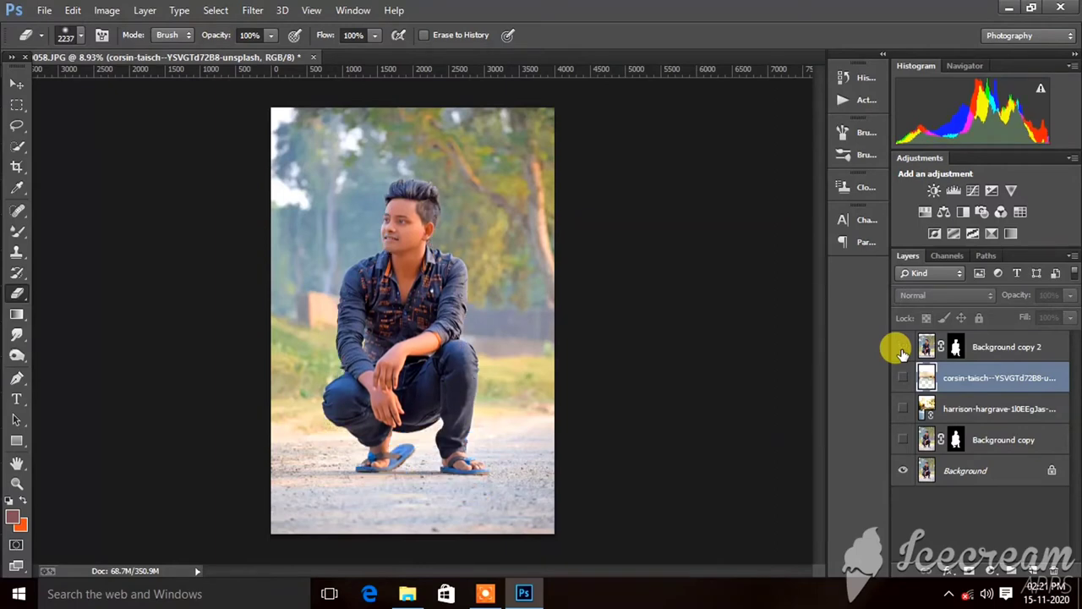
click(924, 440)
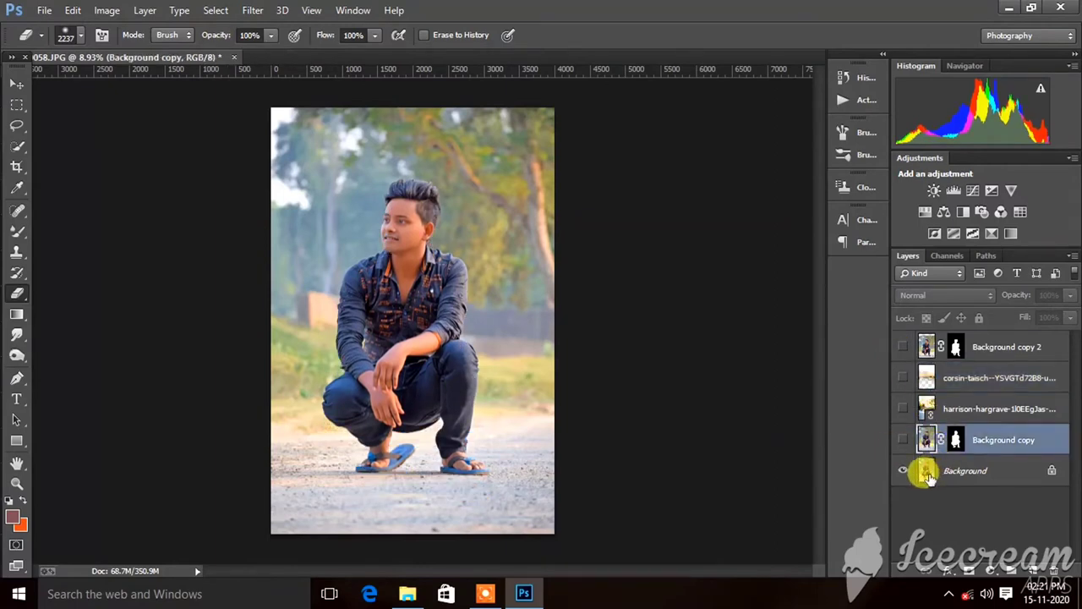
click(928, 477)
key(ctrl+j)
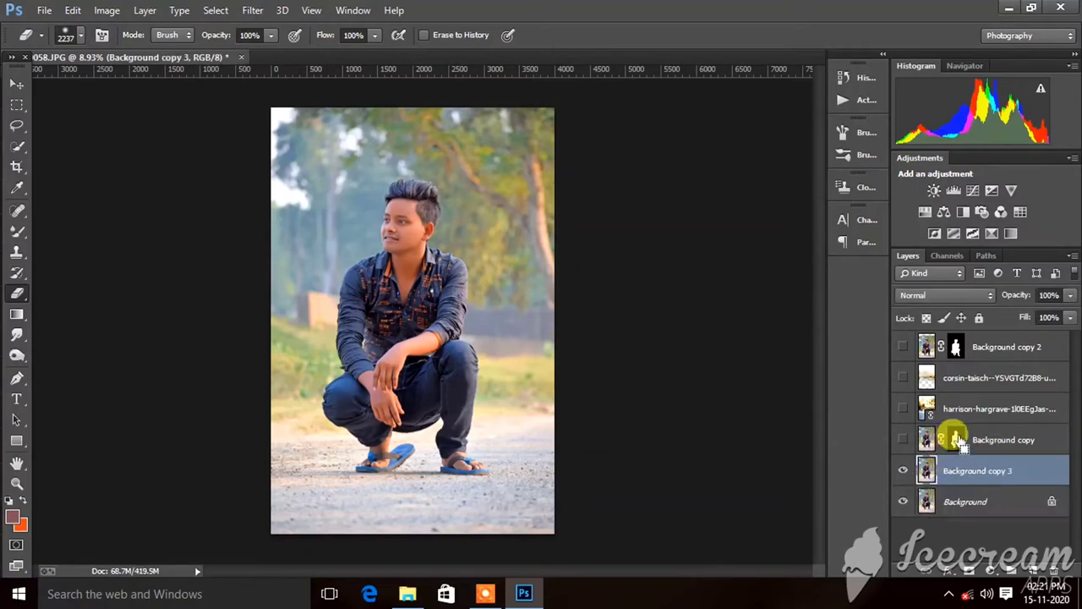
Select the man plus the foreground road, add a layer mask, and hide Background
ctrl+click(956, 440)
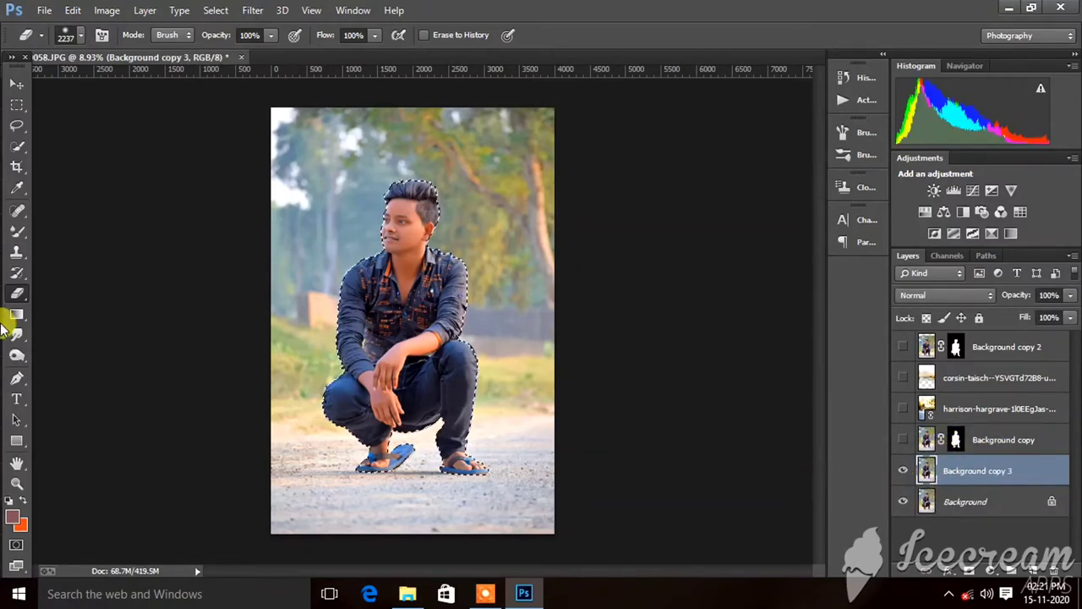
click(17, 145)
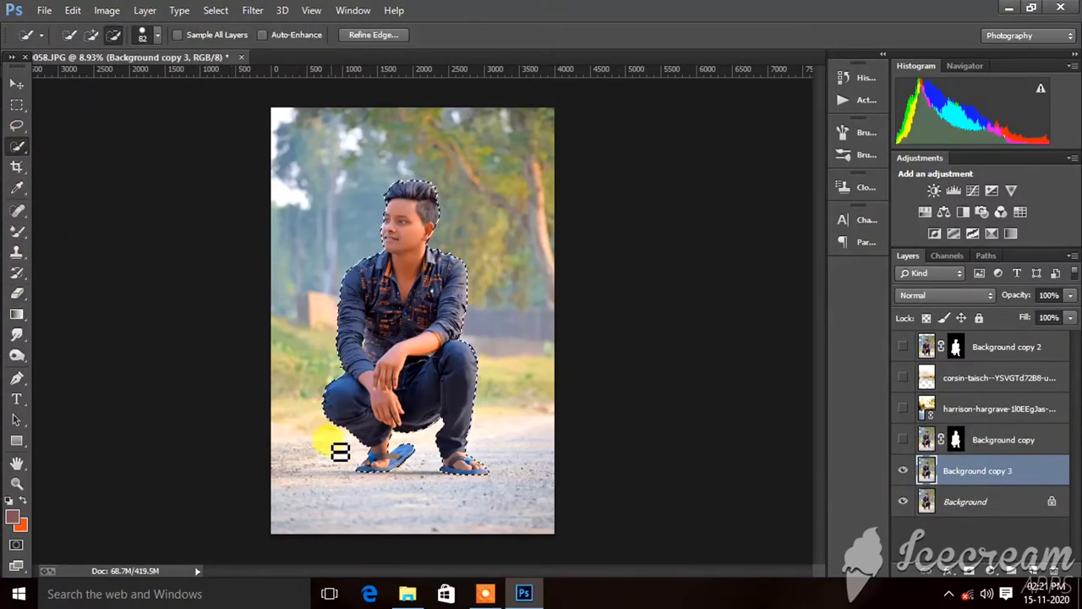
click(111, 36)
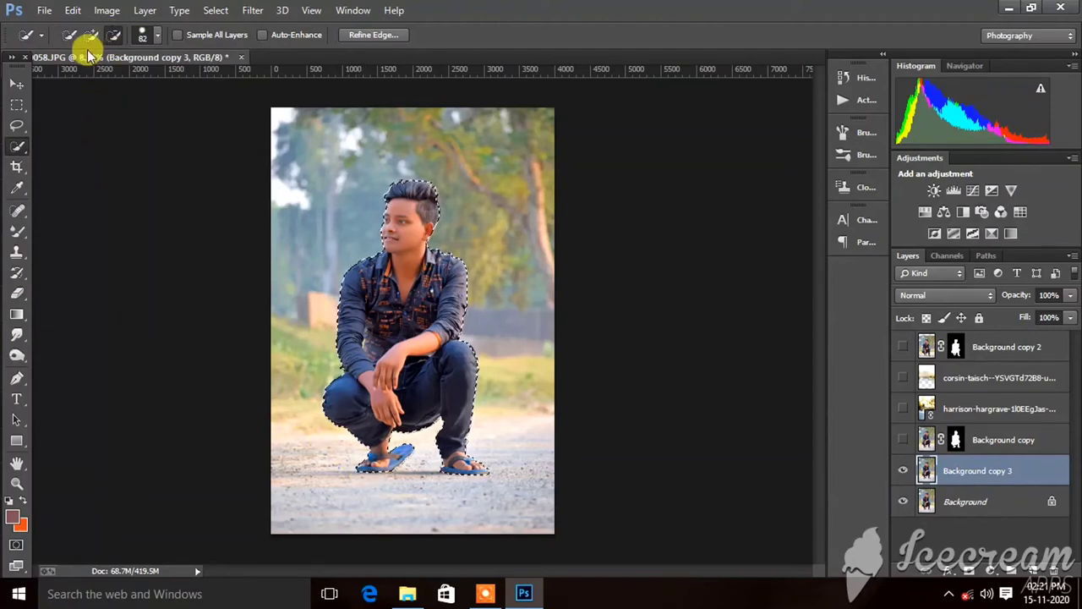
click(89, 37)
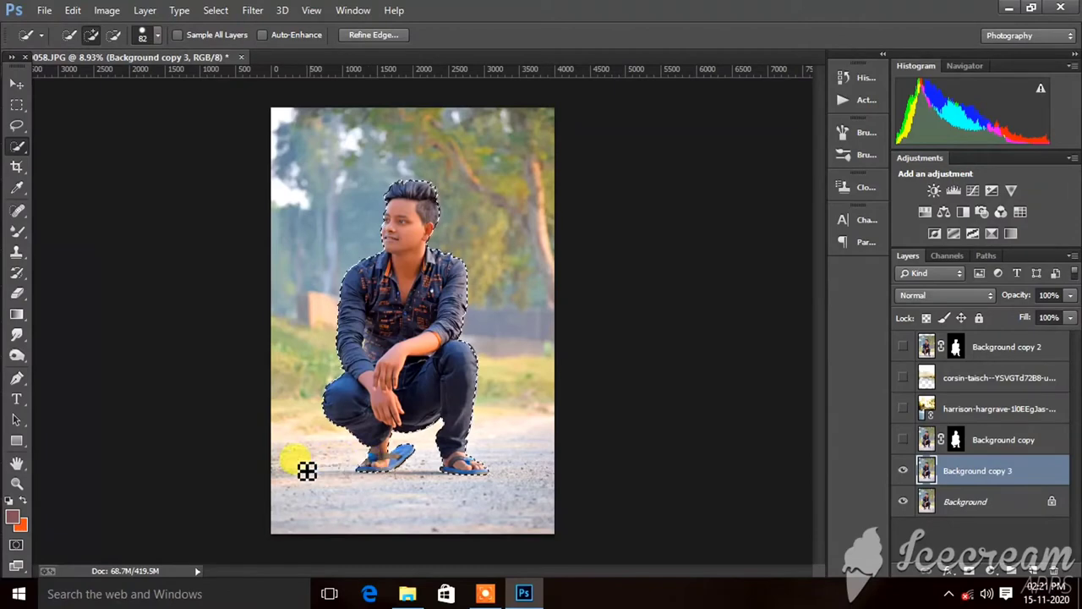
mouse_move(306, 471)
mouse_down()
mouse_move(271, 493)
mouse_move(573, 477)
mouse_move(517, 464)
mouse_move(411, 471)
mouse_move(495, 447)
mouse_move(587, 455)
mouse_move(240, 466)
mouse_up()
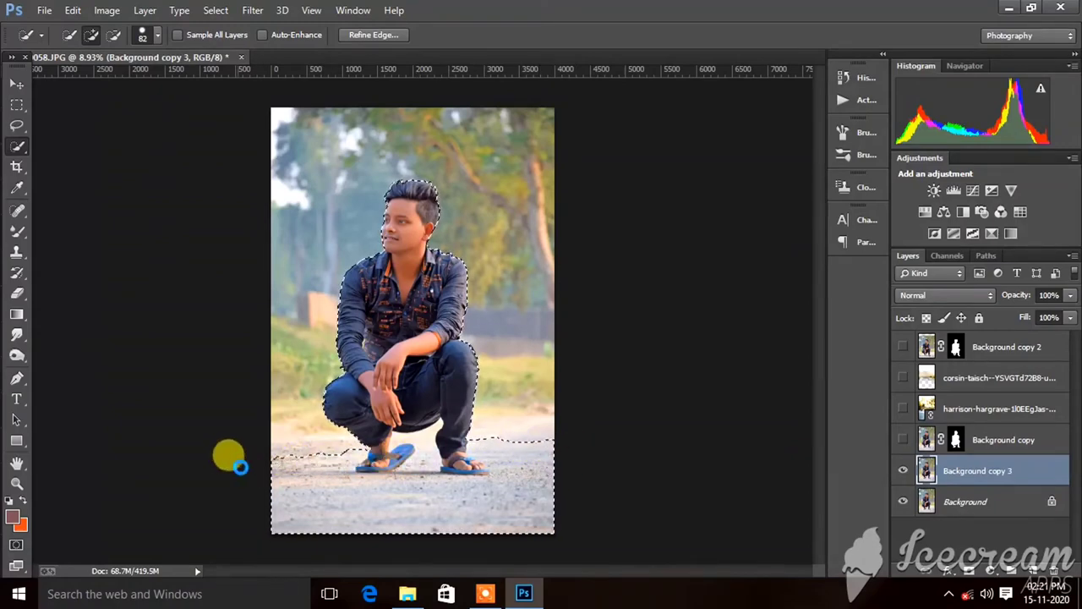
click(969, 570)
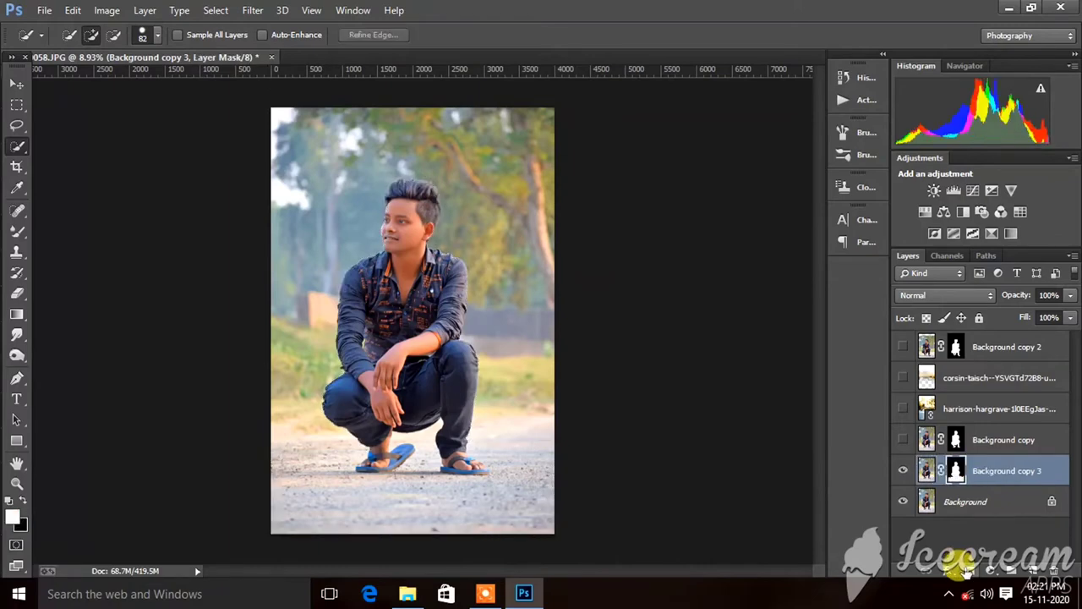
click(904, 499)
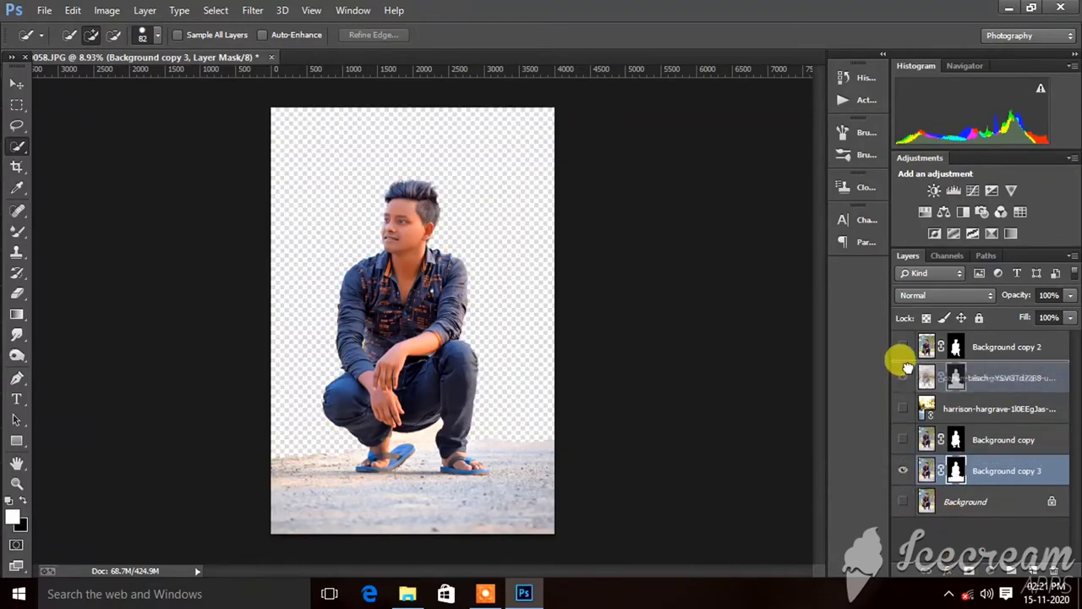
Move the masked Background copy 3 to the top and preview it over the corsin-taisch lake
mouse_move(926, 470)
mouse_down()
mouse_move(903, 383)
mouse_move(930, 446)
mouse_up()
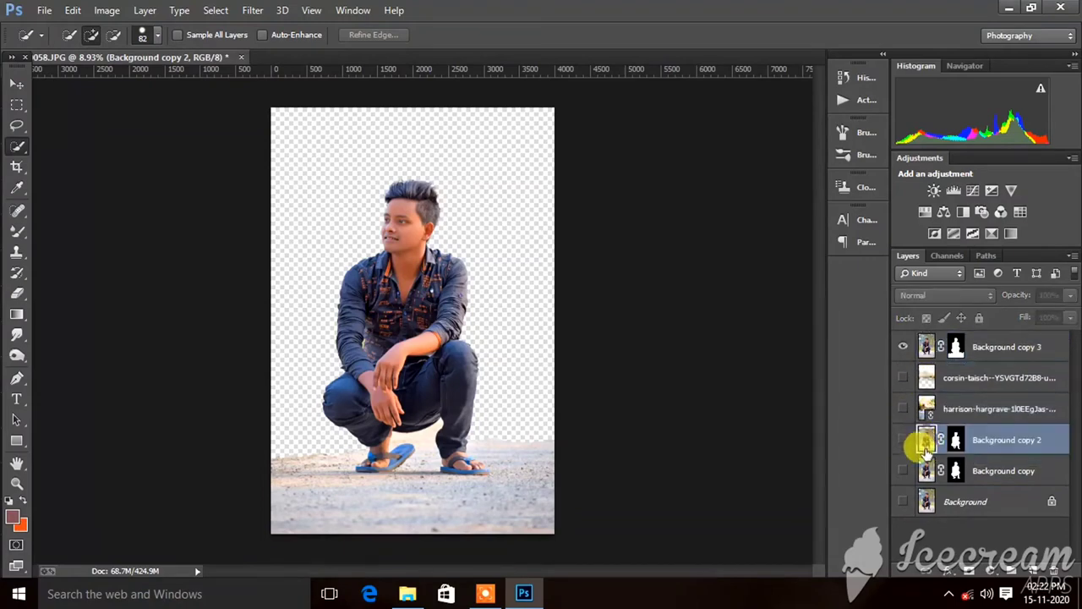
click(922, 412)
click(903, 408)
click(903, 378)
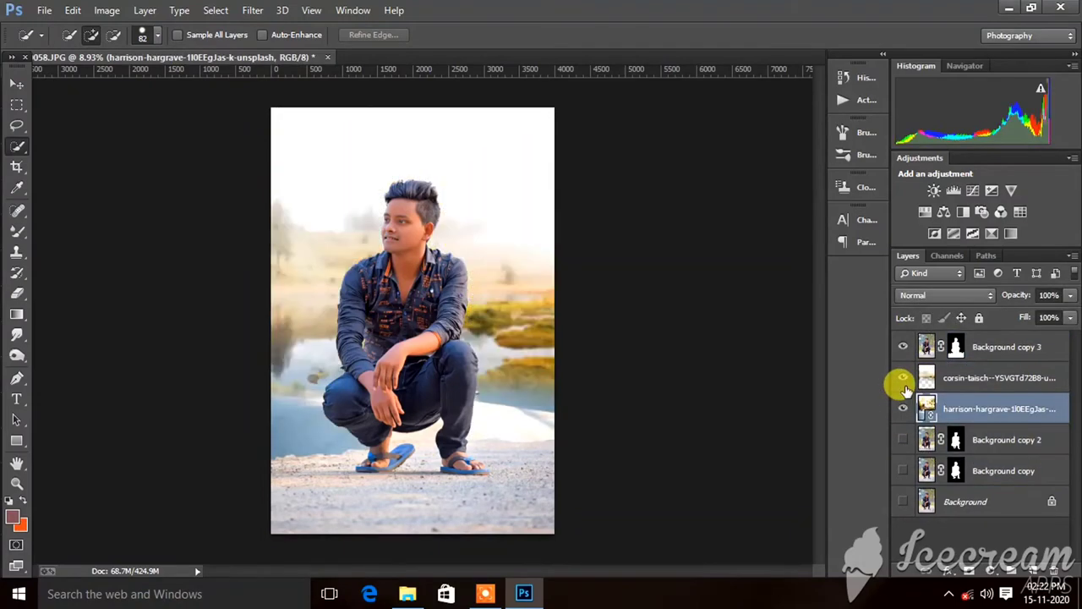
click(903, 378)
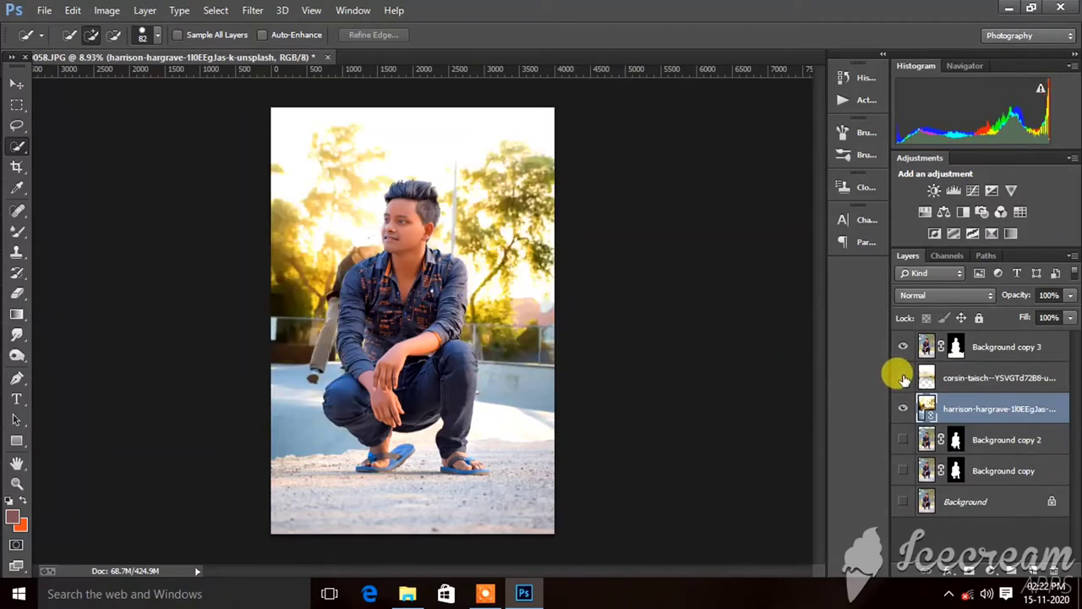
click(903, 378)
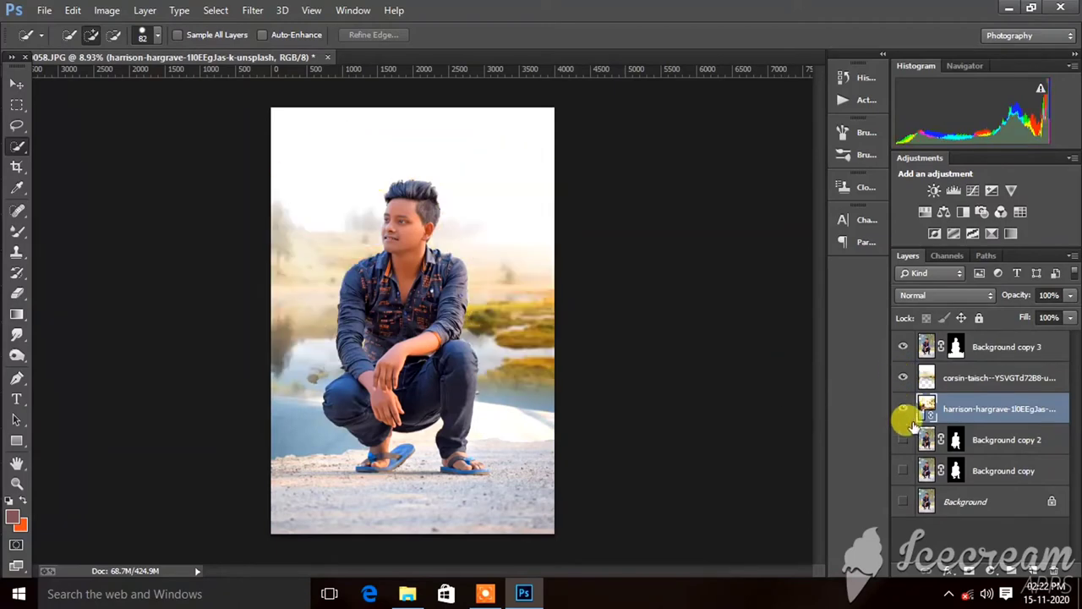
click(903, 378)
click(904, 378)
click(903, 381)
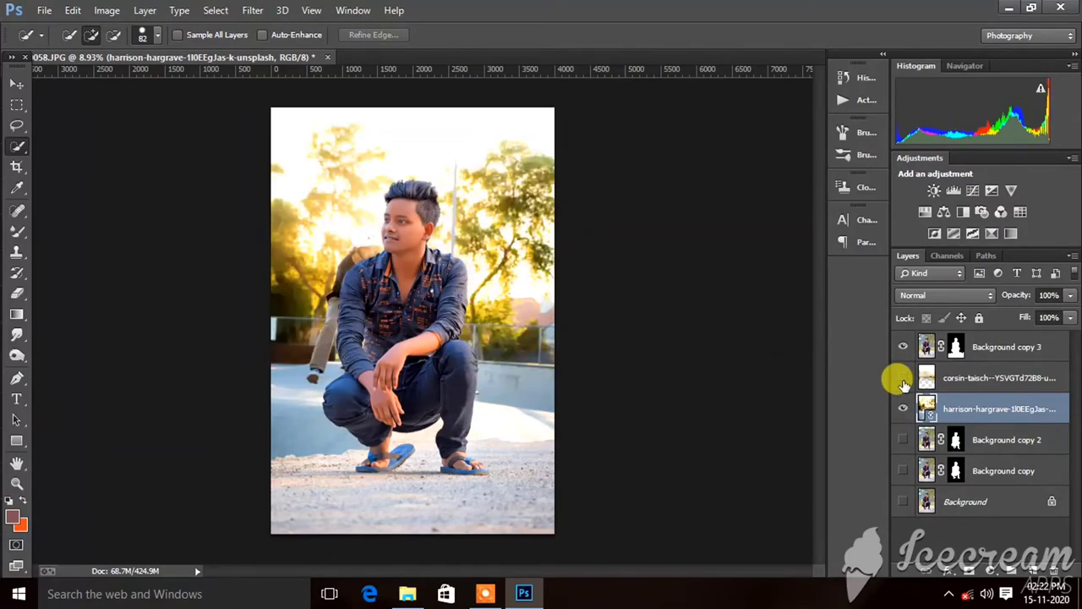
click(903, 381)
Toggle the harrison landscape and lake layers to compare backgrounds behind the man
click(903, 410)
click(903, 410)
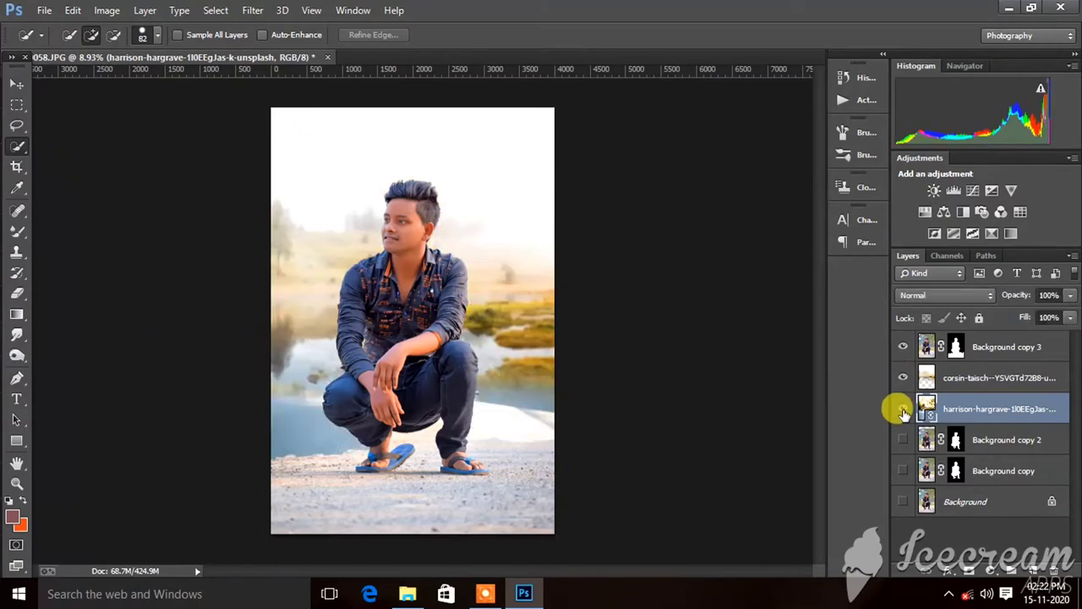
click(903, 411)
click(903, 410)
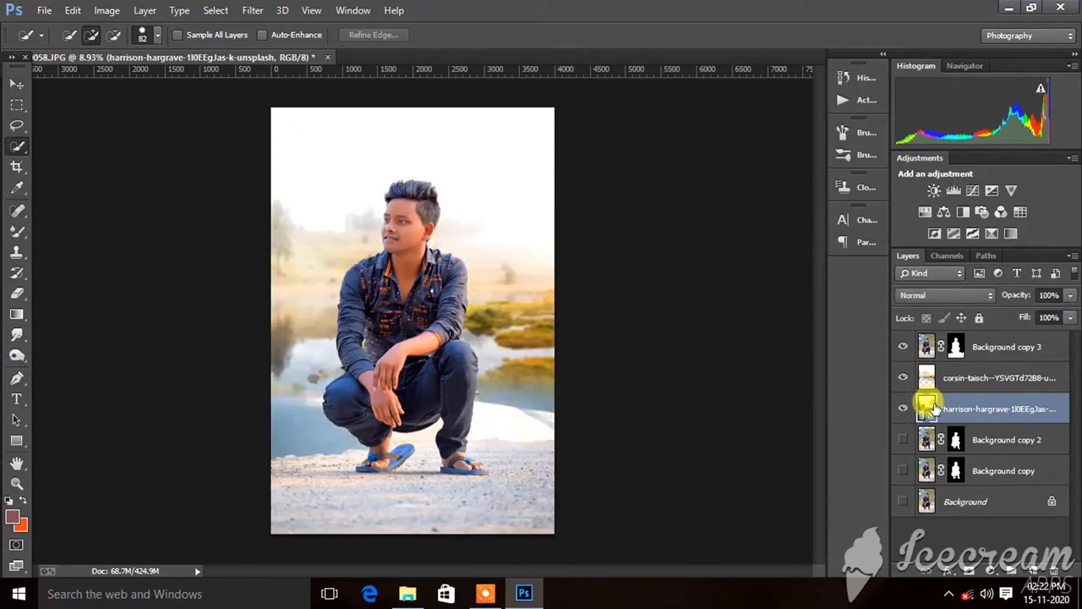
alt+scroll(435, 374, up, 3)
scroll(406, 381, down, 3)
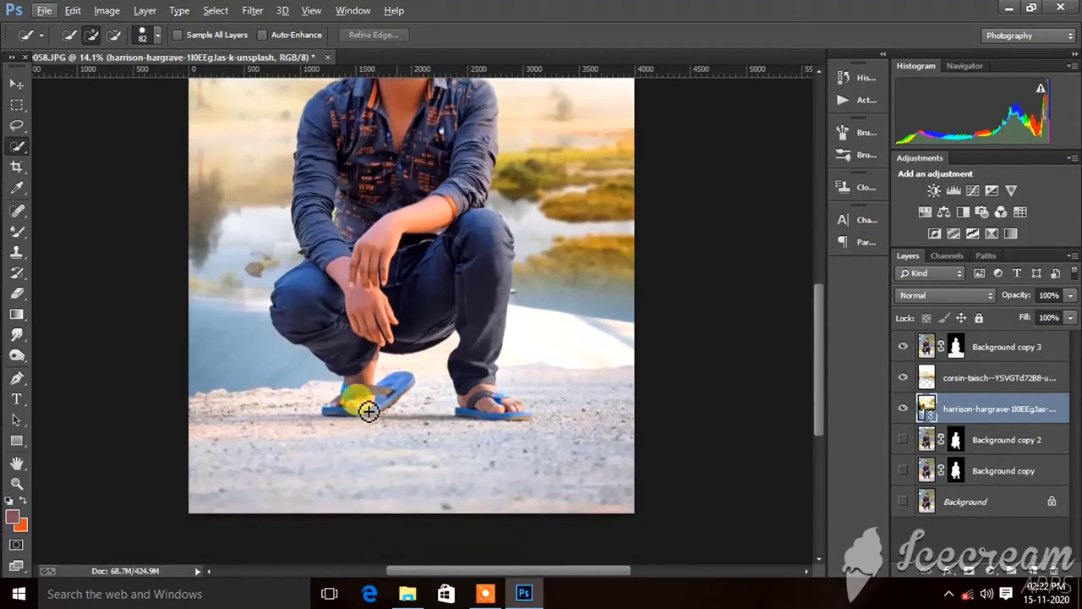
alt+scroll(369, 410, up, 1)
scroll(276, 386, left, 2)
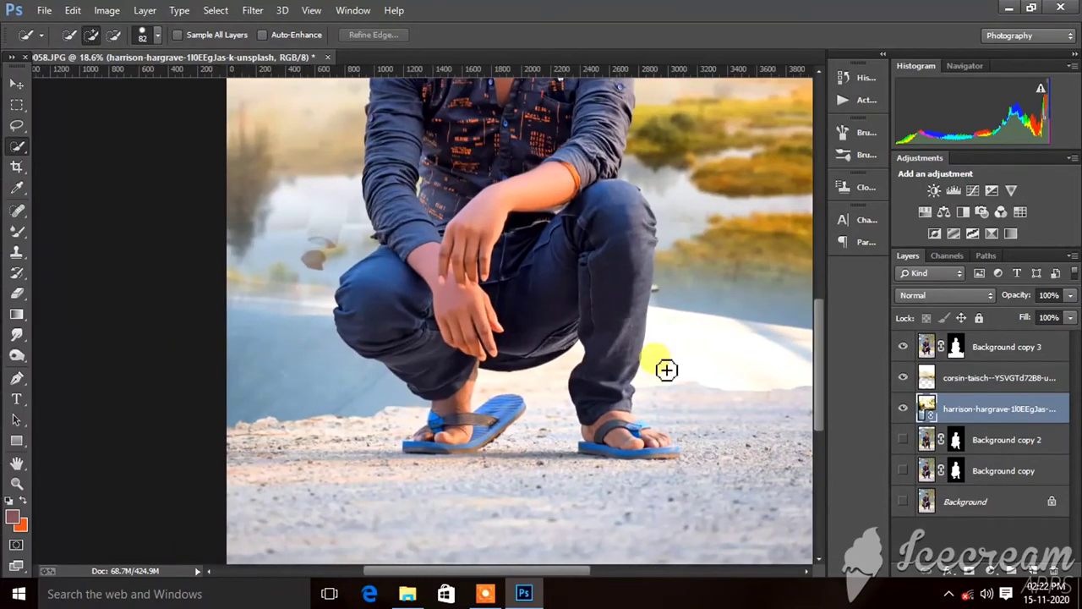
click(903, 377)
click(903, 377)
click(903, 377)
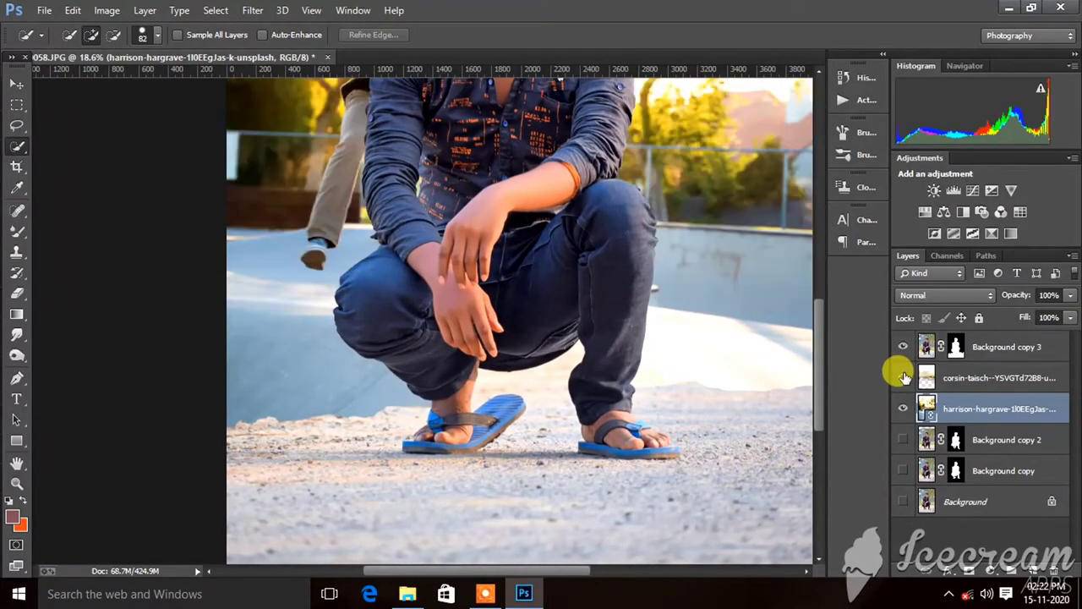
click(903, 377)
Select the corsin-taisch lake layer and keep comparing both landscapes behind the man
click(939, 382)
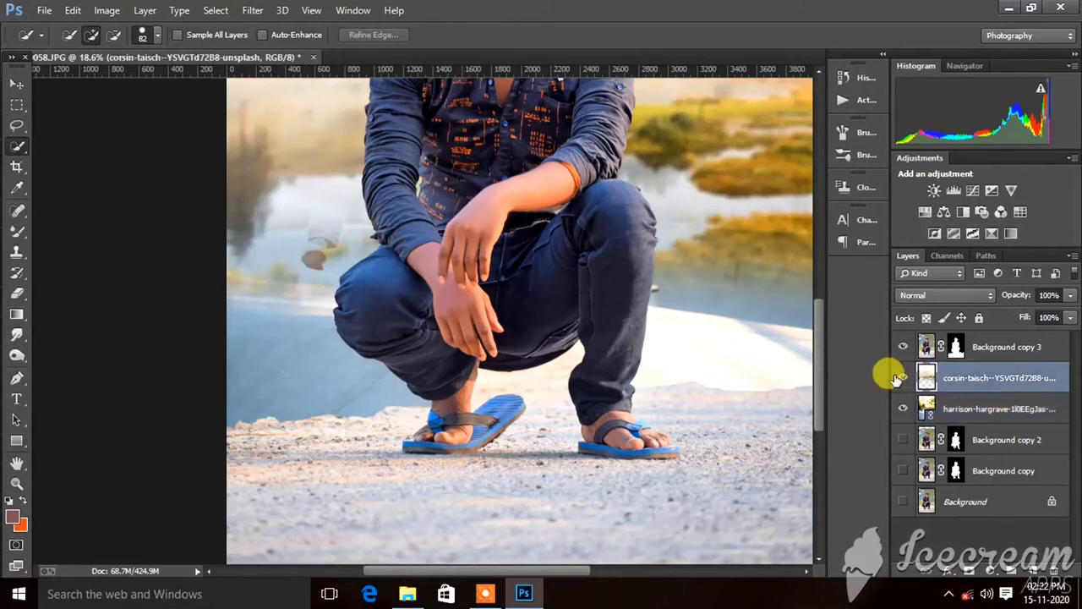
click(902, 378)
click(902, 378)
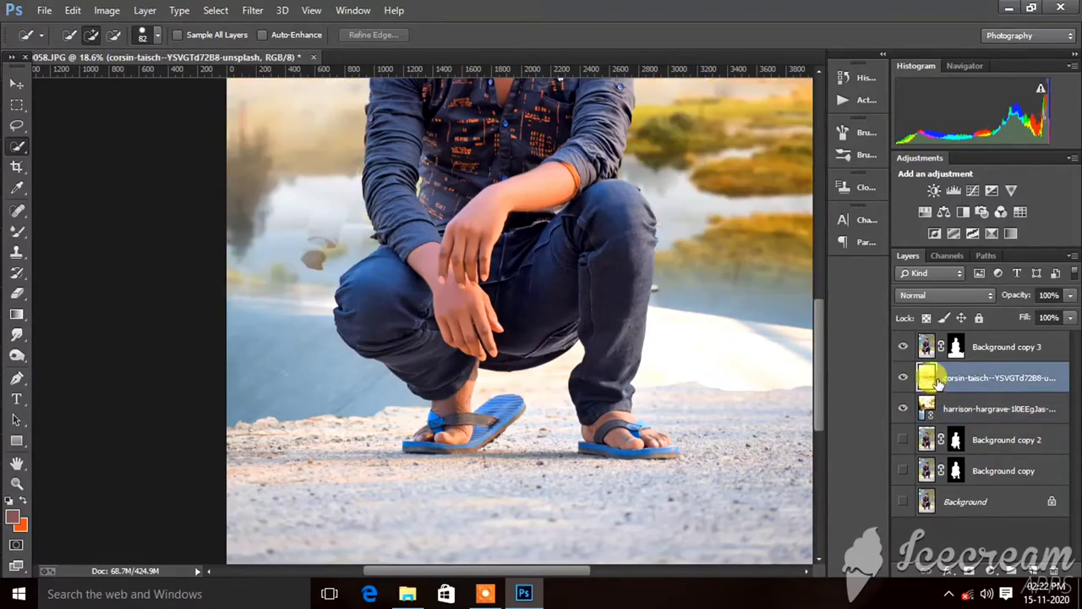
click(902, 378)
click(903, 378)
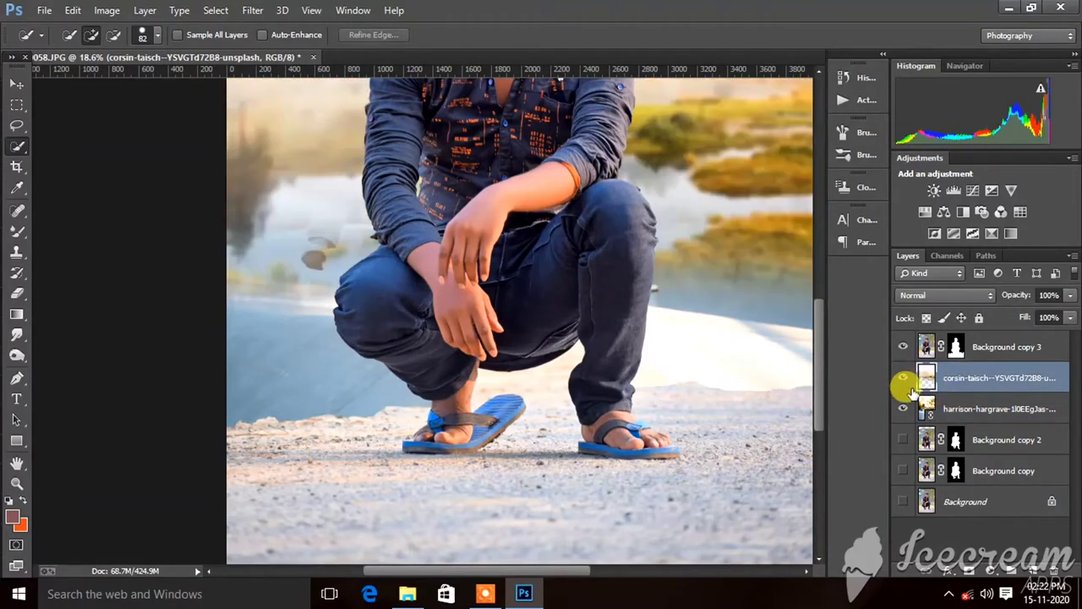
click(905, 409)
click(905, 408)
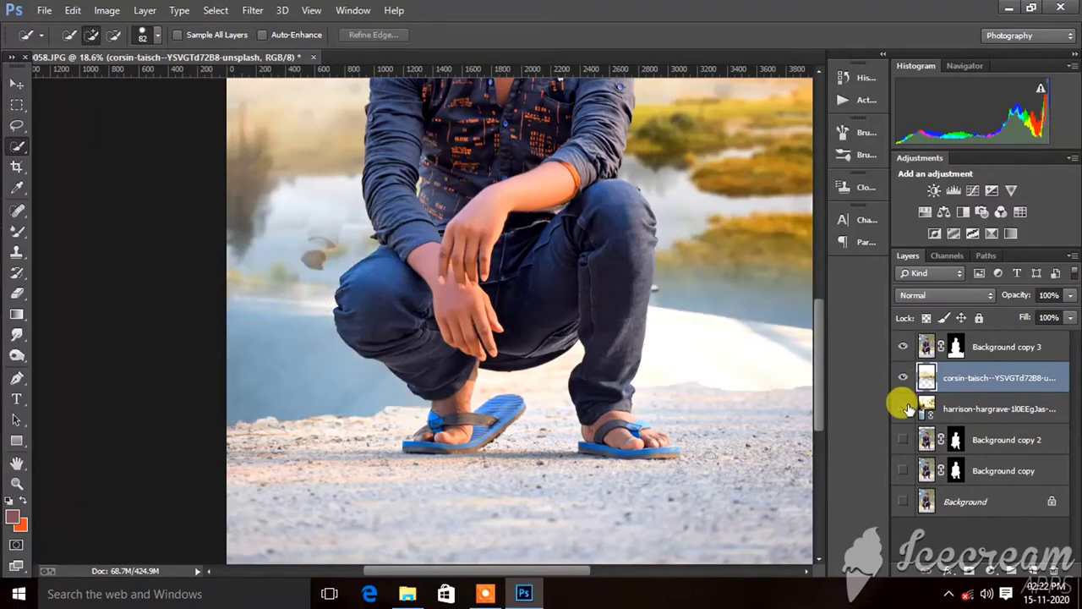
click(903, 408)
click(904, 408)
scroll(562, 355, down, 2)
scroll(563, 355, down, 1)
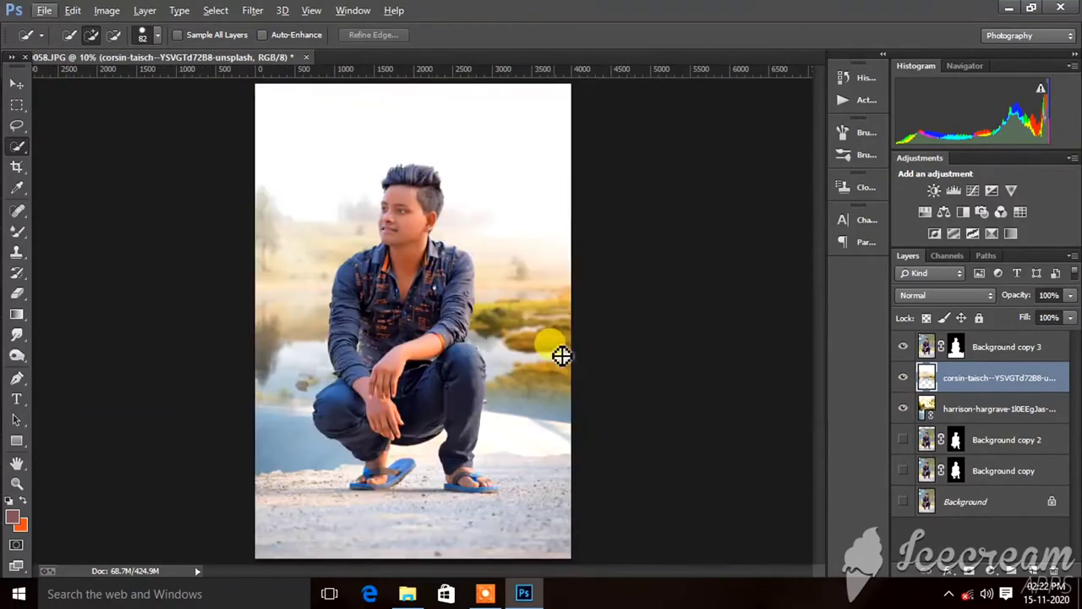
click(904, 409)
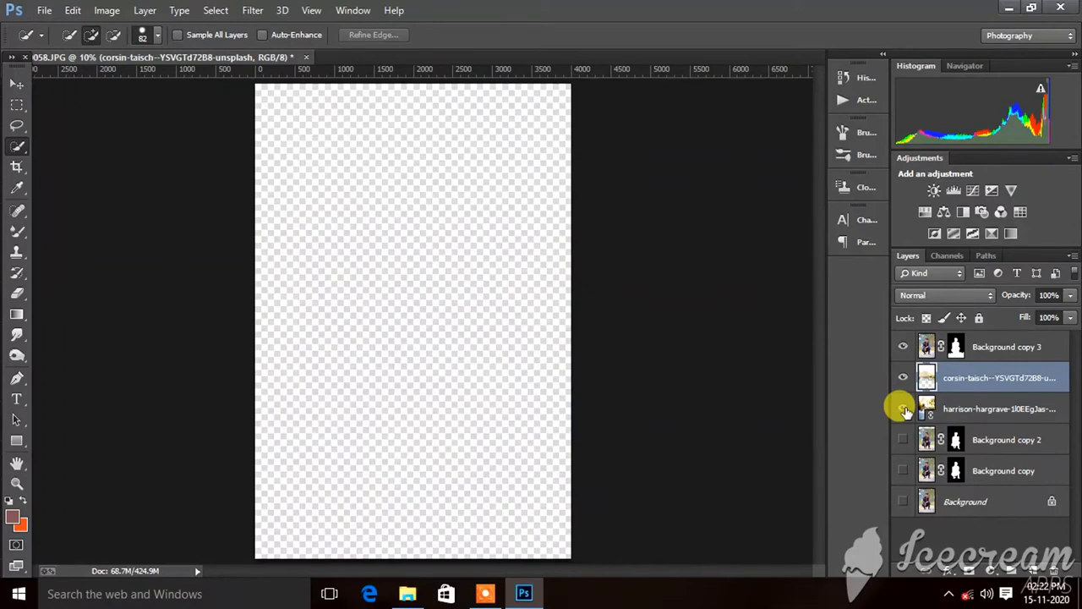
click(904, 409)
click(904, 409)
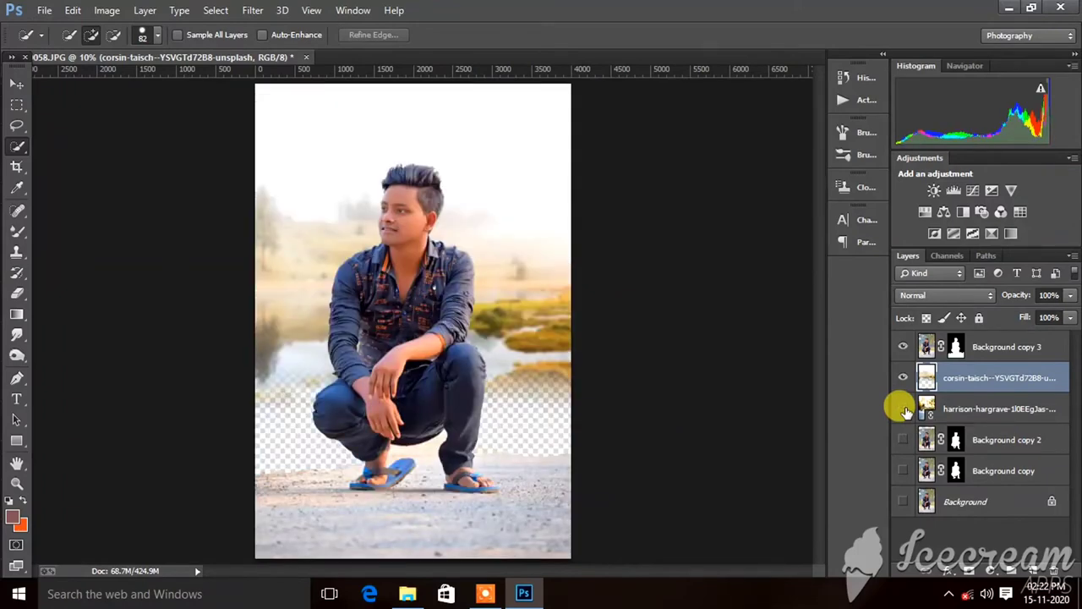
click(904, 410)
Select both landscape layers and delete them, leaving the man over transparency
click(927, 410)
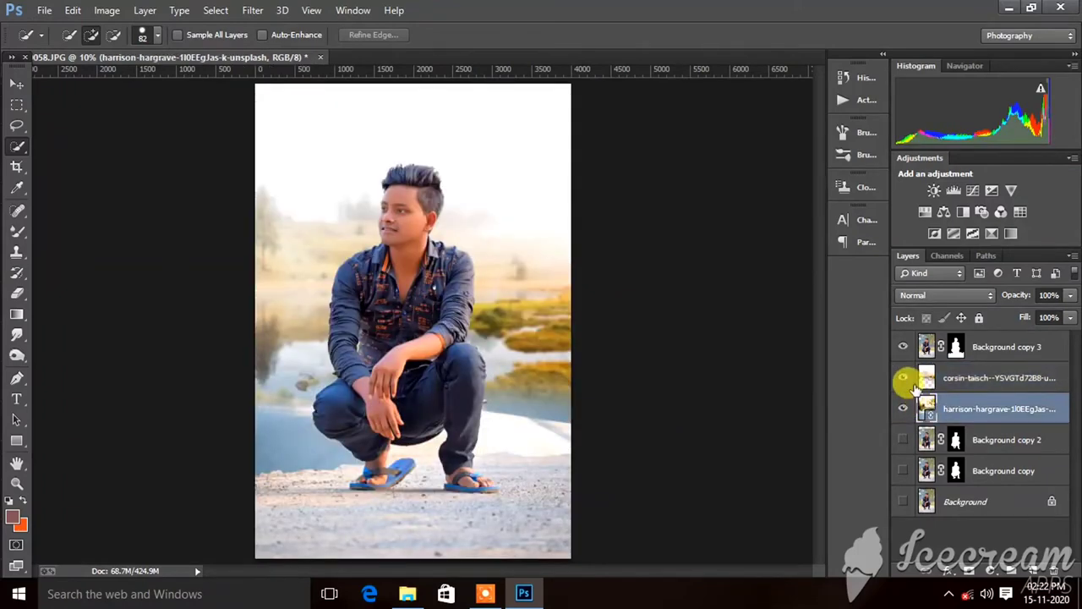
click(903, 378)
click(903, 378)
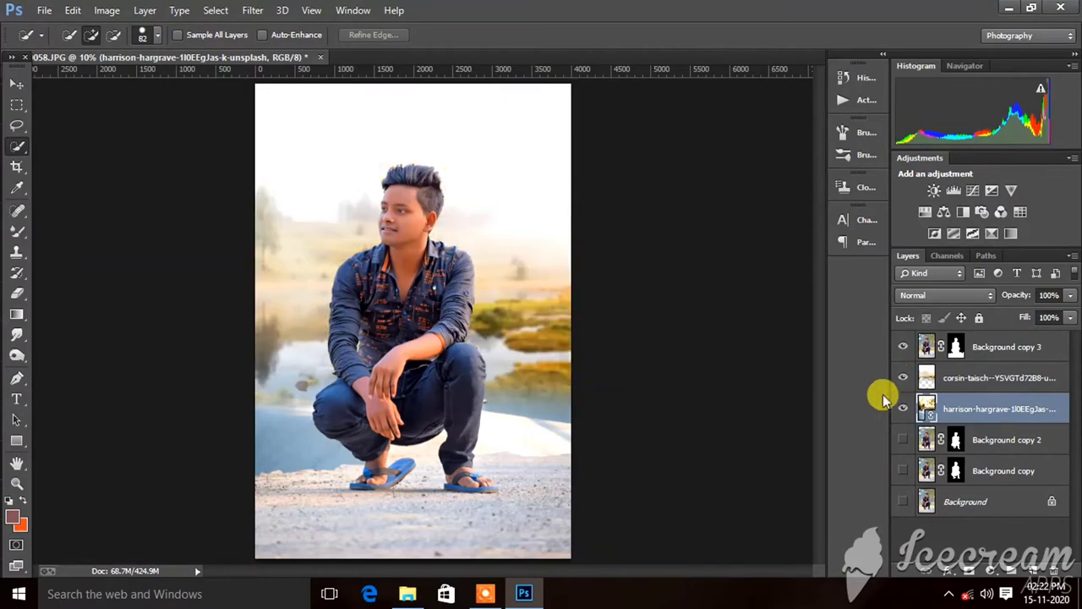
scroll(536, 379, up, 3)
scroll(369, 374, down, 1)
scroll(370, 374, left, 1)
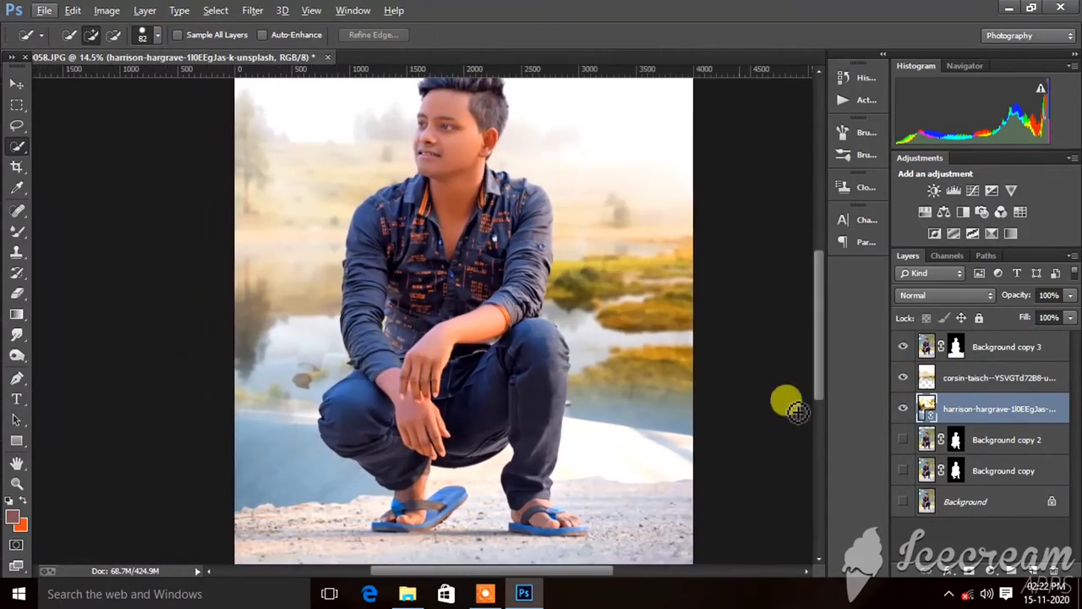
click(931, 381)
click(902, 378)
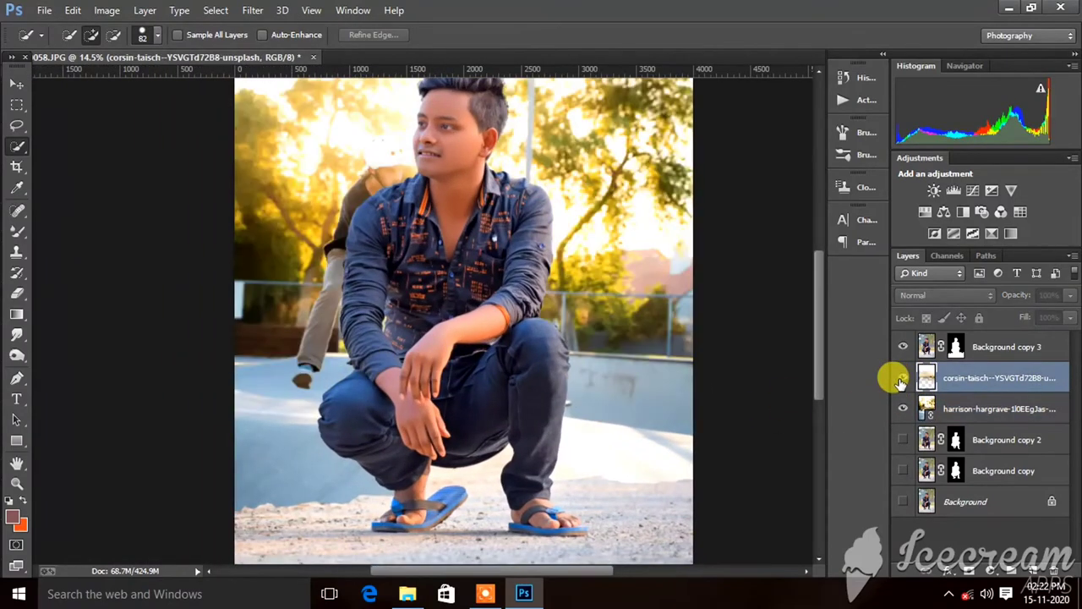
click(902, 378)
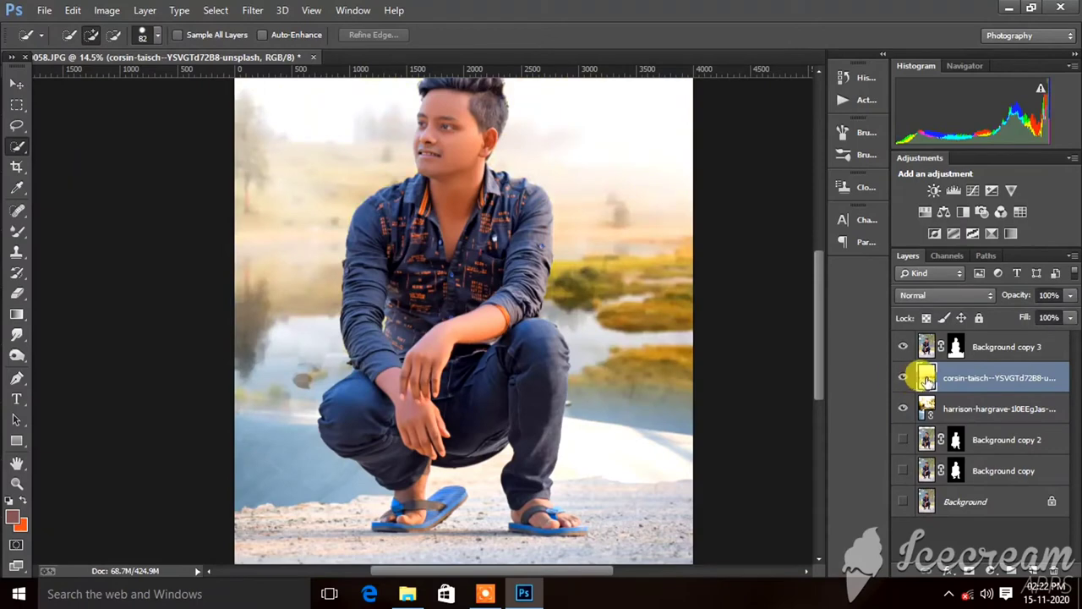
click(903, 409)
scroll(434, 309, down, 3)
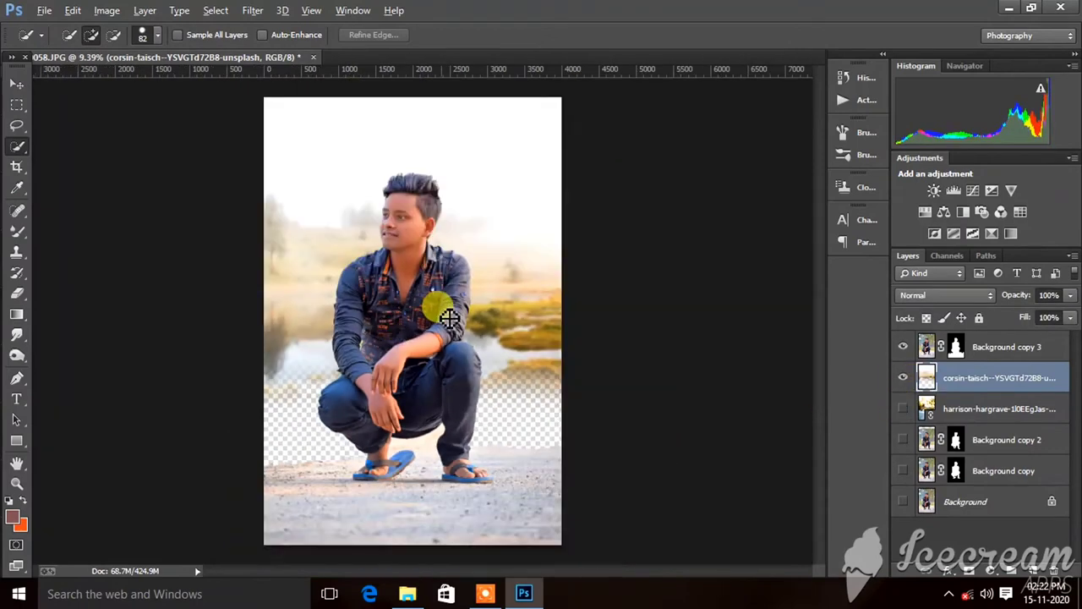
click(934, 409)
click(940, 381)
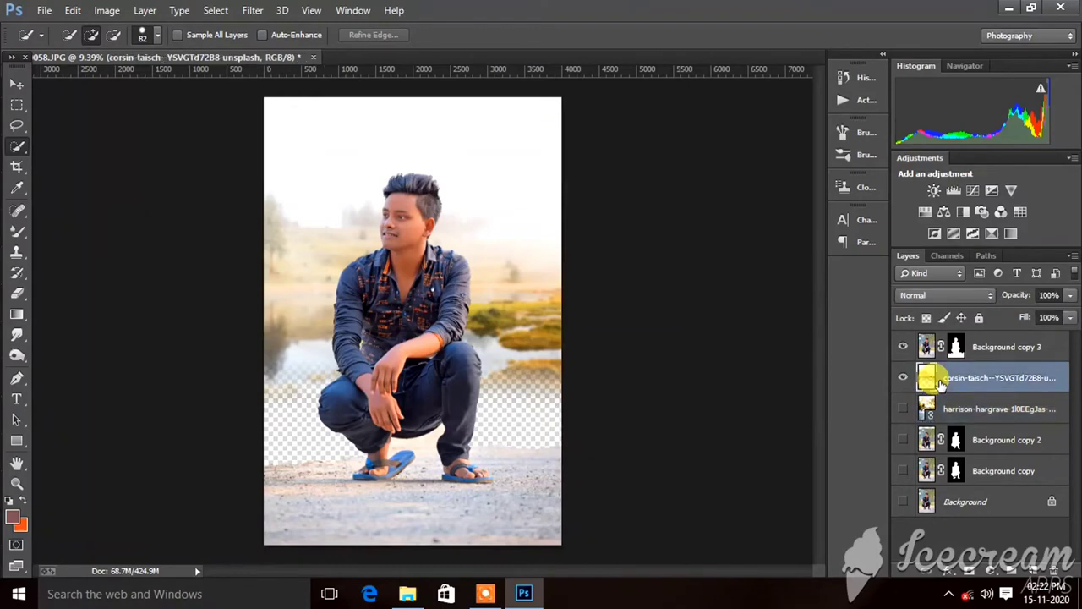
key(Delete)
key(Delete)
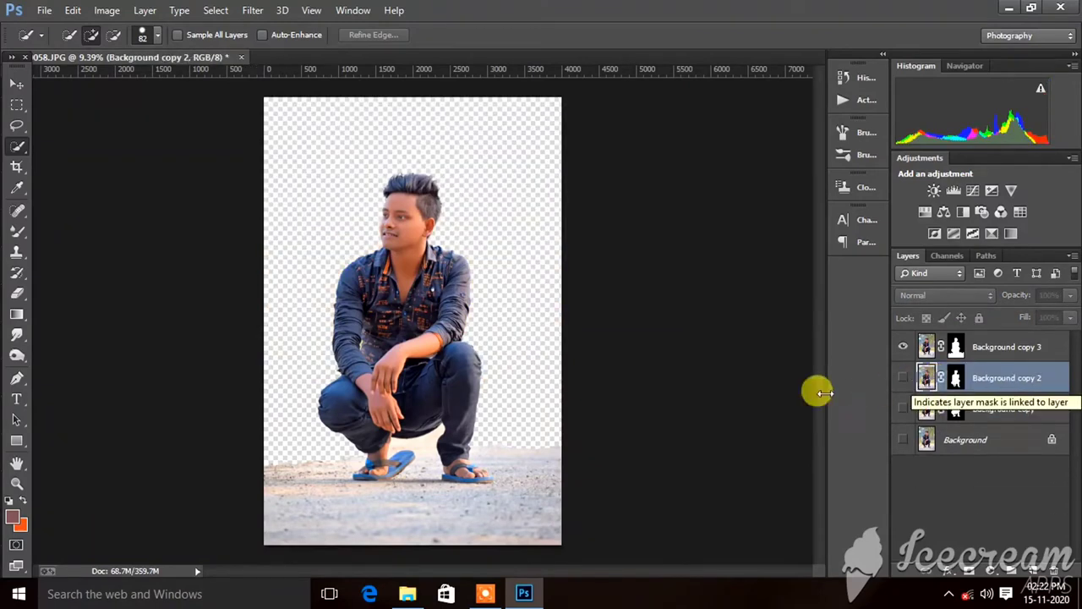
Place the corsin-taisch lake photo as a linked layer
scroll(437, 244, up, 1)
scroll(437, 245, down, 2)
click(12, 10)
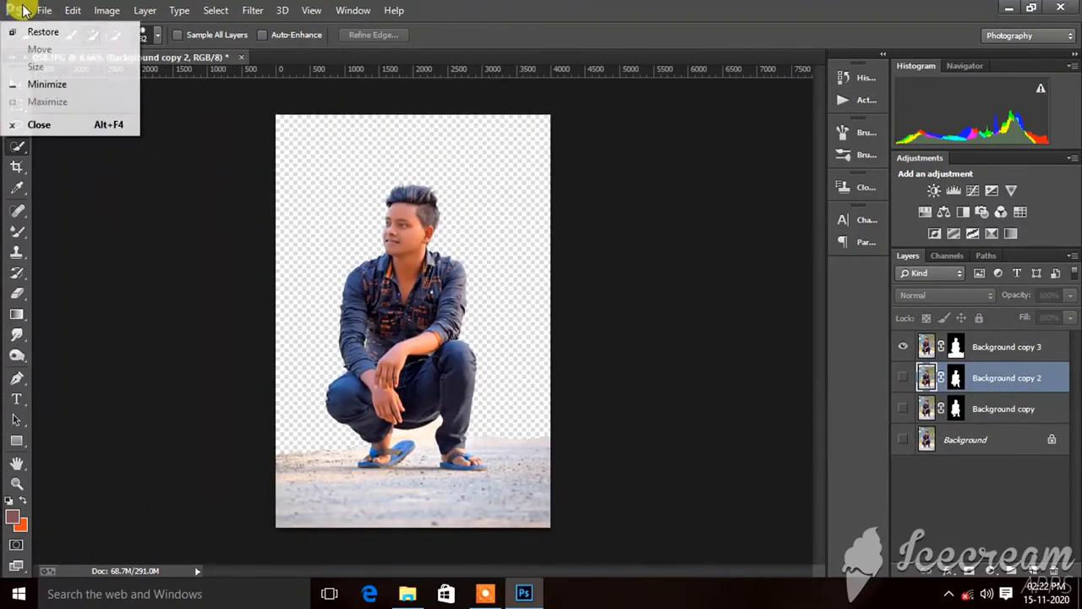
click(46, 11)
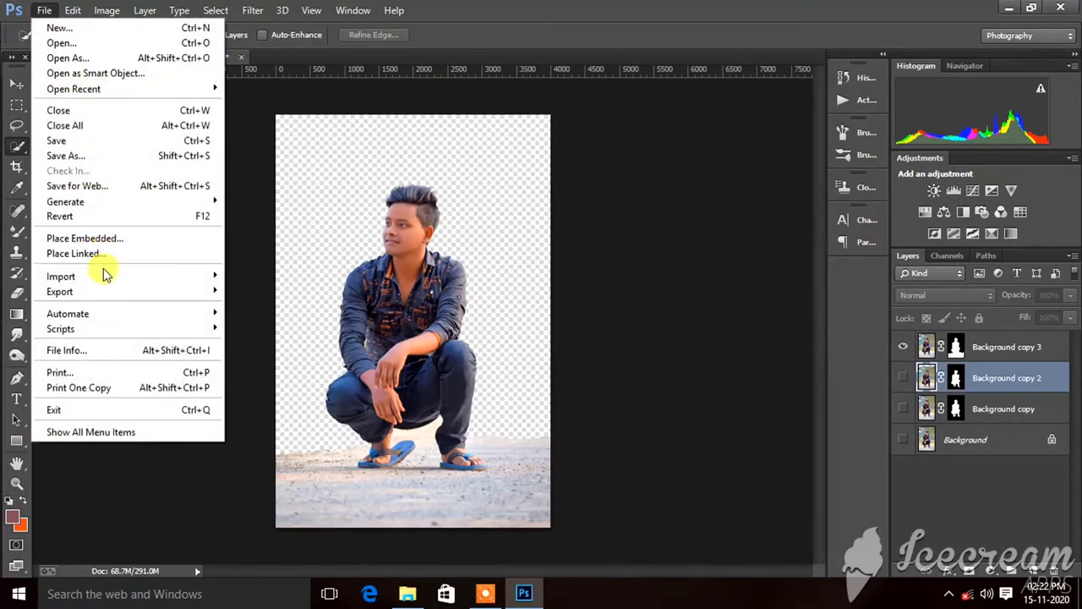
click(93, 253)
scroll(607, 244, down, 3)
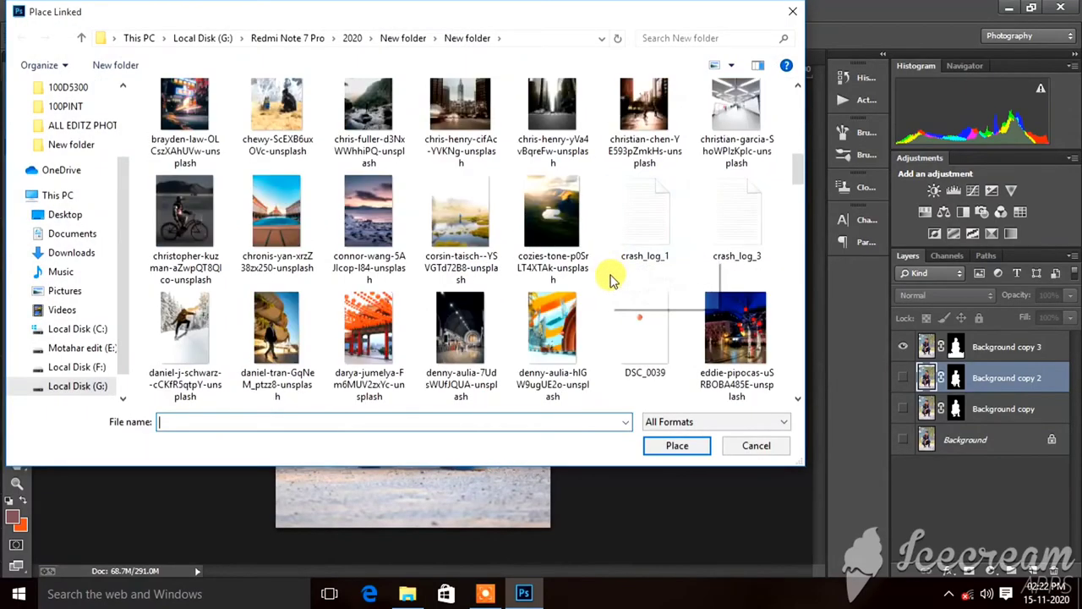
double_click(479, 224)
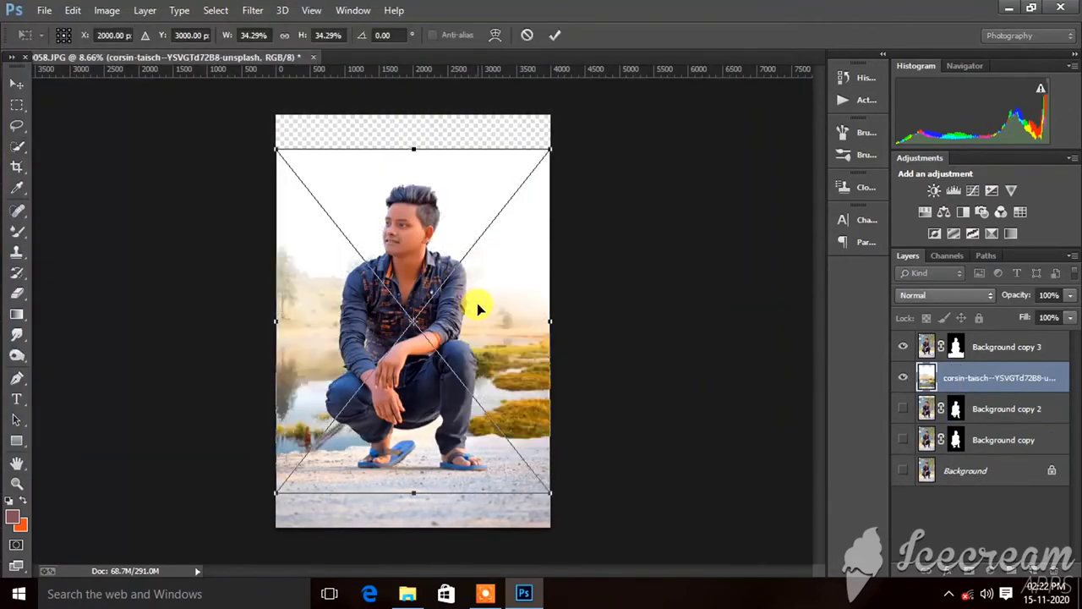
Position the lake image lower, scaled to 34.29%, and commit the placement
mouse_move(478, 306)
mouse_down()
mouse_move(476, 237)
mouse_move(482, 271)
mouse_up()
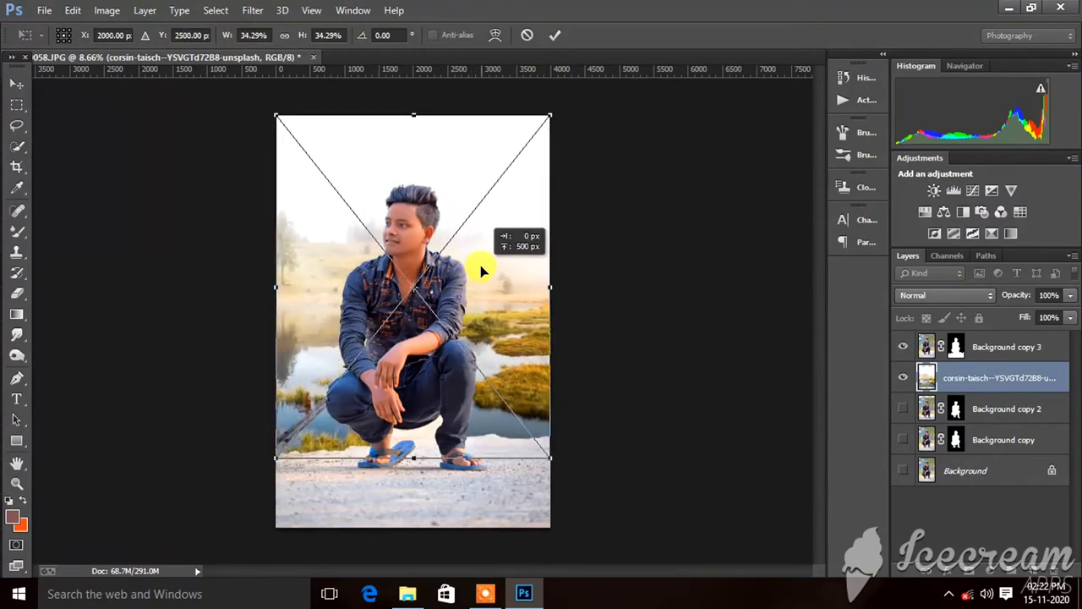
click(554, 35)
scroll(397, 257, down, 1)
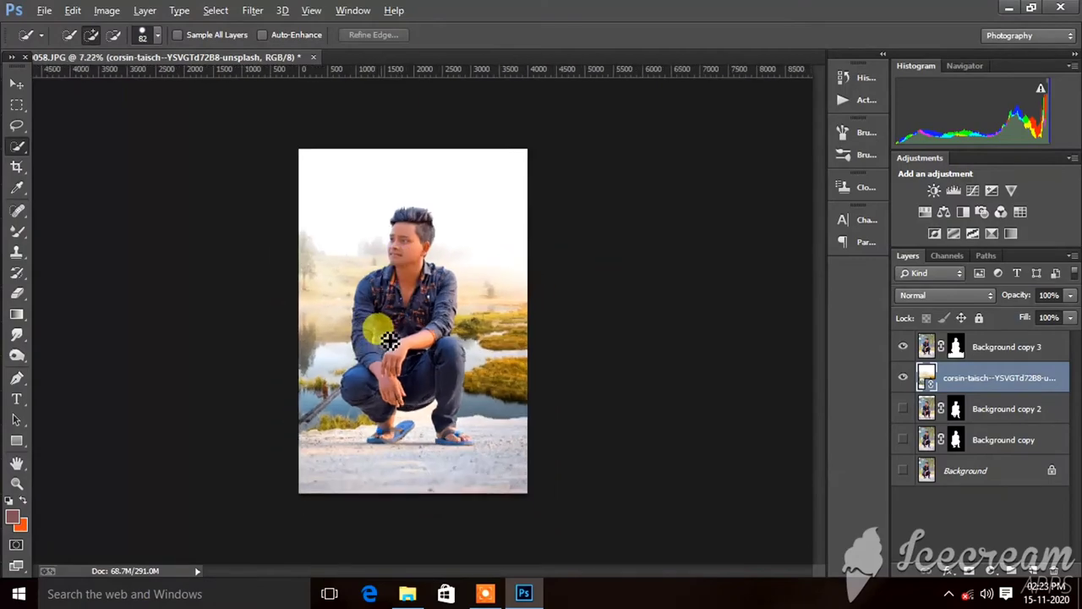
scroll(488, 274, up, 2)
scroll(578, 331, up, 2)
scroll(584, 326, up, 2)
Rasterize the landscape layer and erase a soft spot on the water with a 177 px eraser
scroll(599, 309, up, 1)
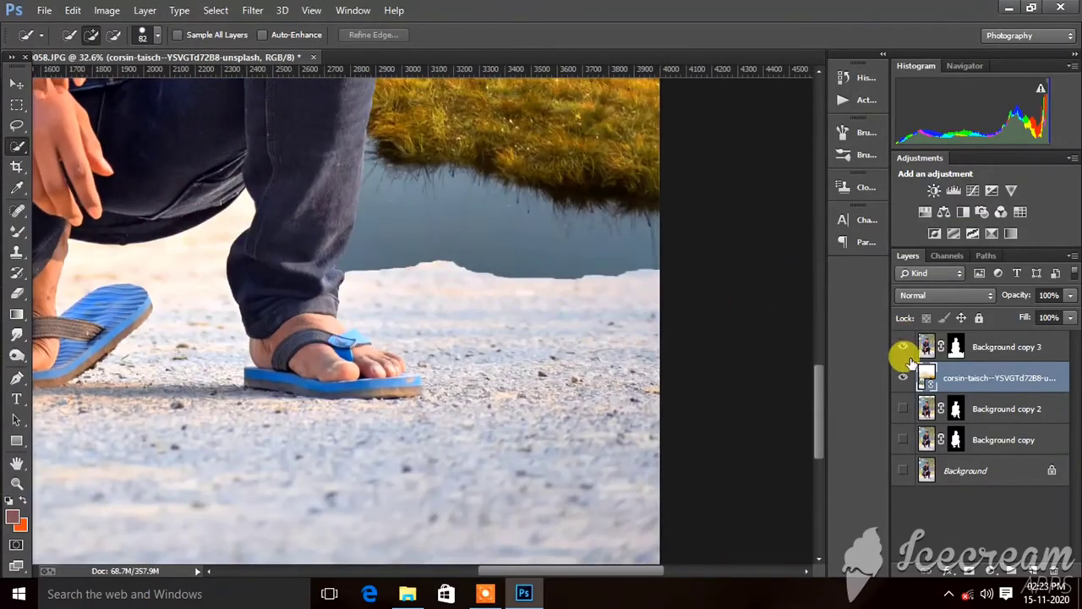
click(19, 292)
click(592, 251)
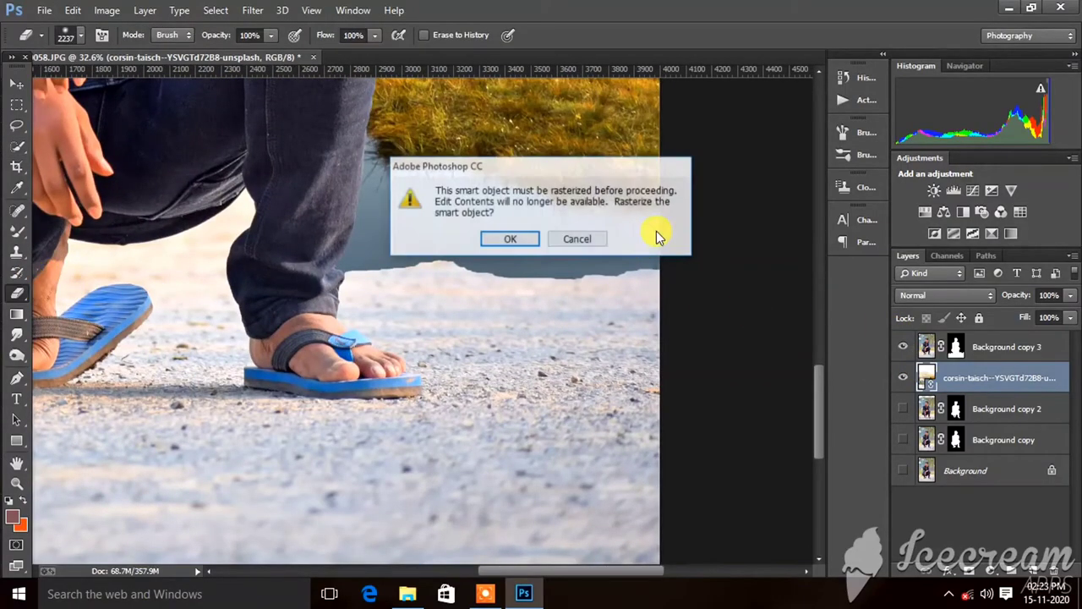
click(508, 240)
right_click(598, 228)
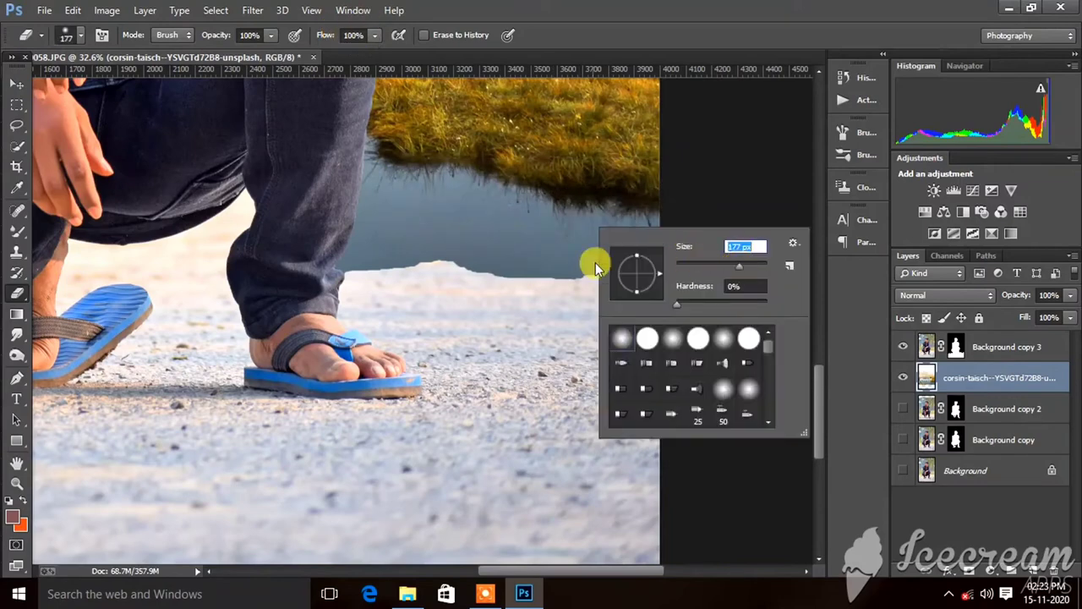
key(Return)
click(571, 243)
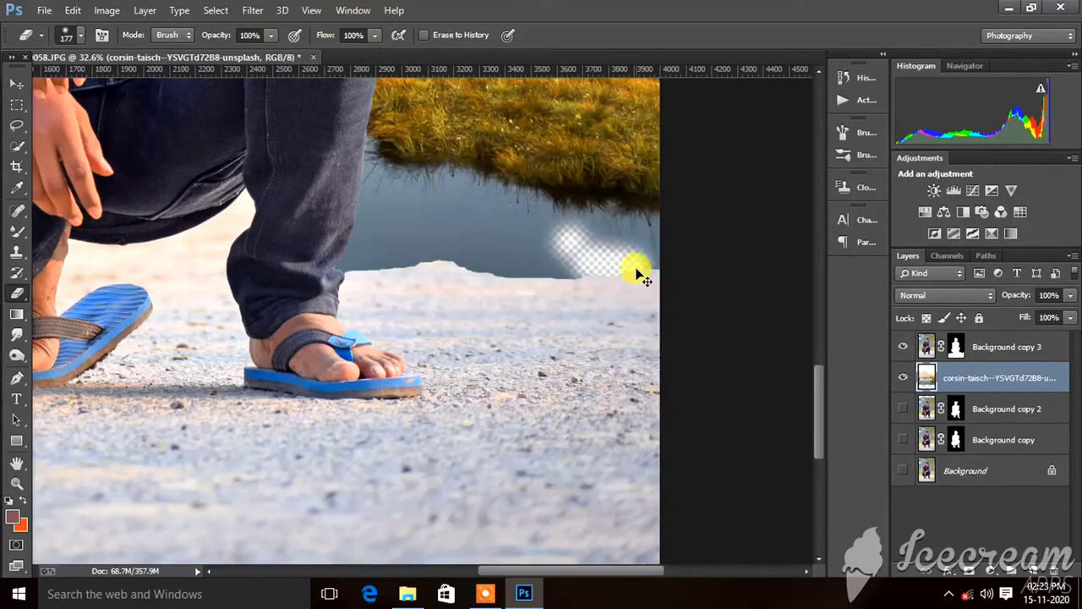
Erase along the water's bottom edge, undo that patch, and activate the man's layer mask
click(930, 350)
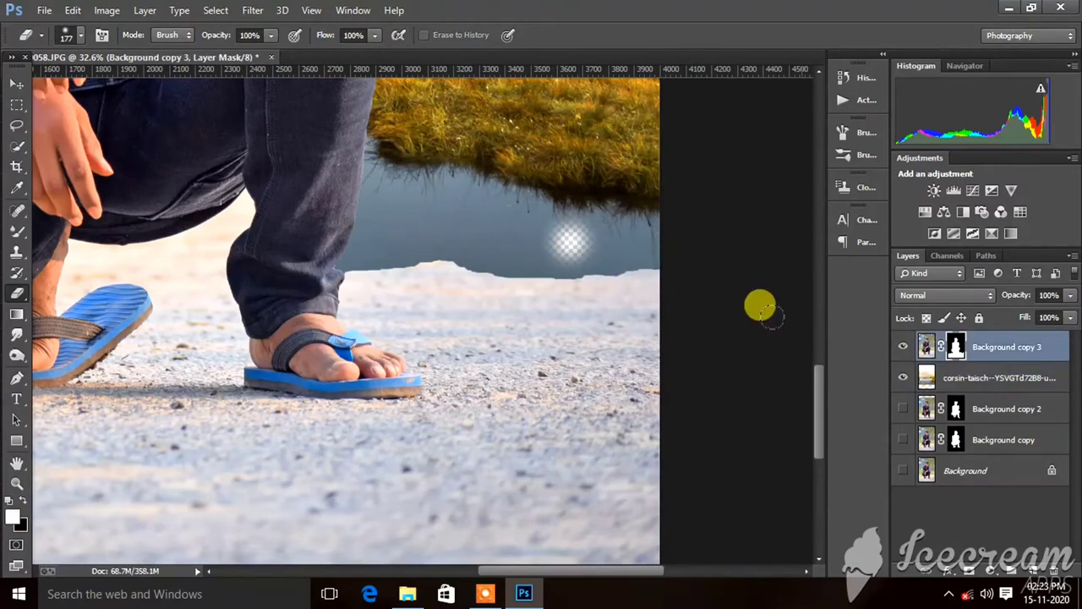
click(929, 377)
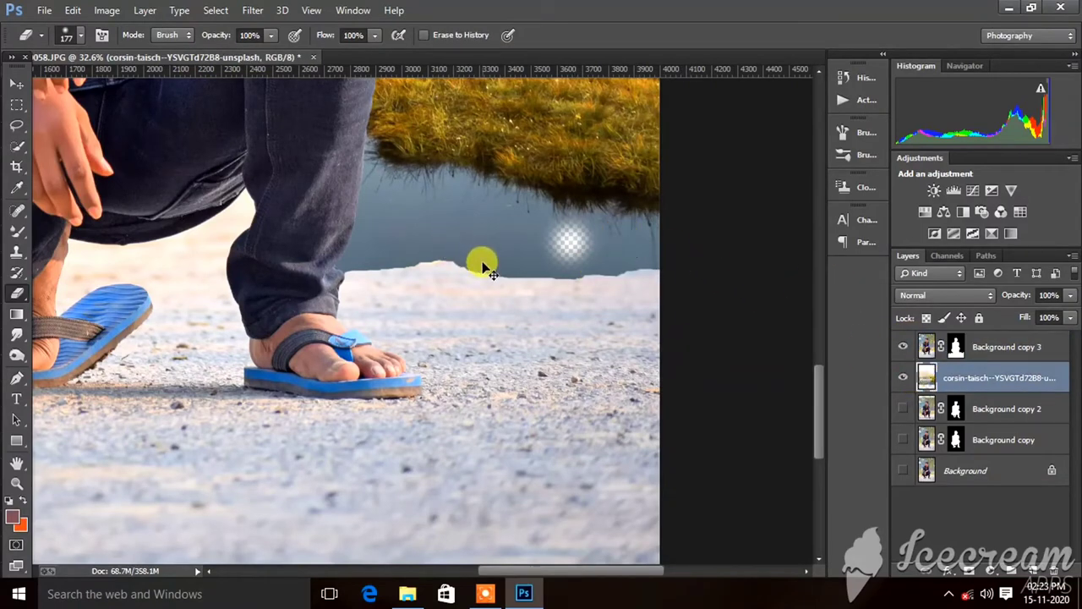
scroll(568, 241, down, 1)
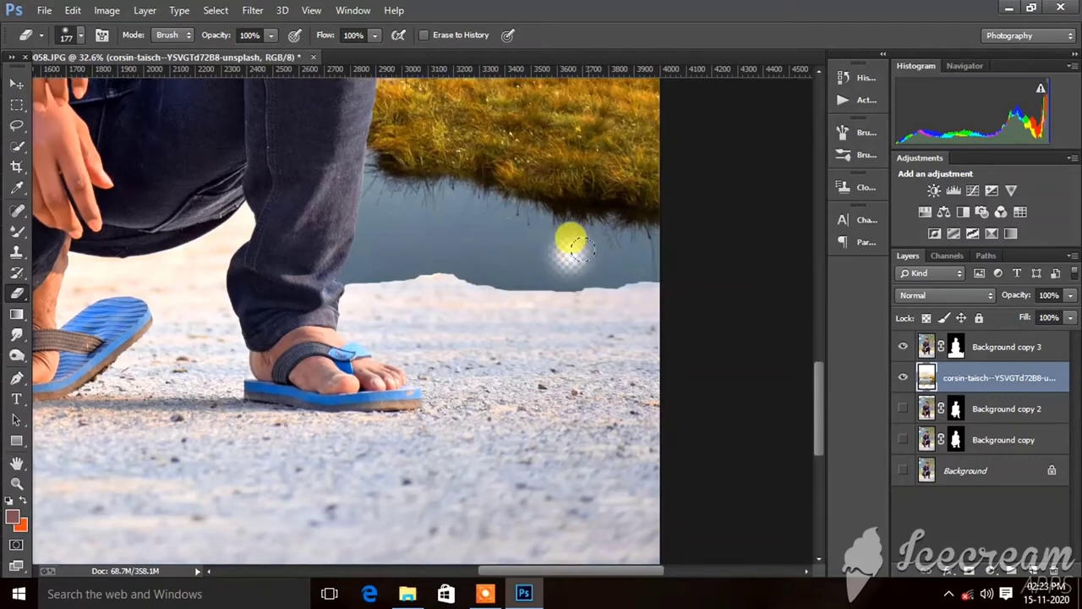
scroll(570, 242, down, 1)
scroll(592, 279, down, 2)
scroll(597, 330, down, 1)
scroll(584, 338, up, 1)
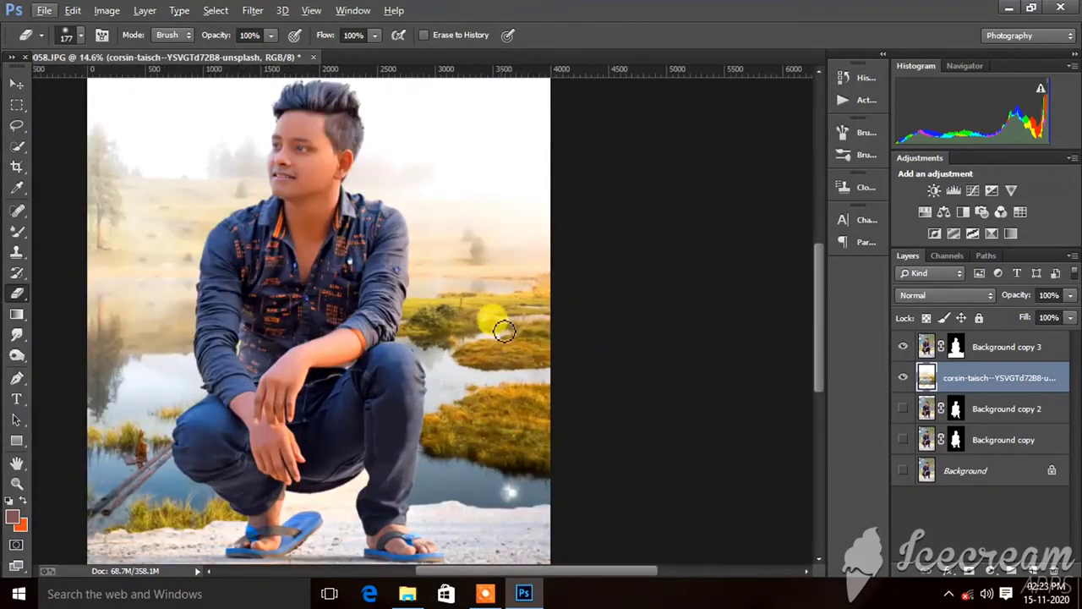
scroll(499, 322, up, 2)
scroll(501, 338, up, 2)
scroll(517, 309, right, 1)
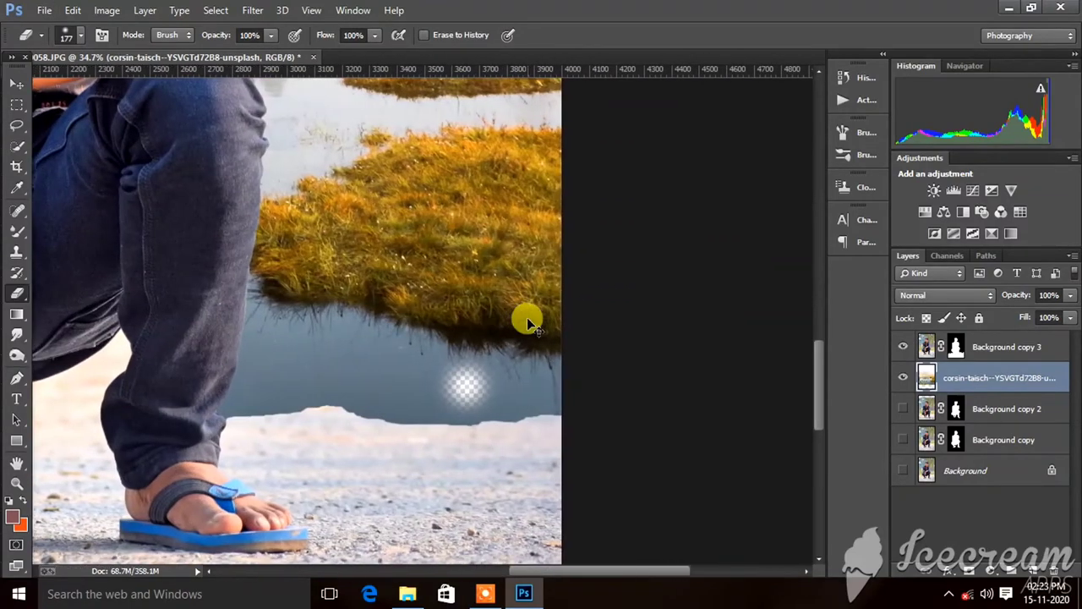
scroll(550, 321, down, 1)
mouse_move(496, 362)
mouse_down()
mouse_move(554, 383)
mouse_move(496, 381)
mouse_move(496, 363)
mouse_move(353, 380)
mouse_move(262, 361)
mouse_move(355, 367)
mouse_move(234, 381)
mouse_move(230, 364)
mouse_move(423, 375)
mouse_move(436, 387)
mouse_move(512, 382)
mouse_move(228, 391)
mouse_move(144, 375)
mouse_move(186, 398)
mouse_move(253, 406)
mouse_move(59, 404)
mouse_move(174, 379)
mouse_move(109, 418)
mouse_move(432, 406)
mouse_move(181, 415)
mouse_up()
key(ctrl+z)
click(955, 346)
Bring the water's lower edge and the man's legs into view
scroll(227, 392, left, 3)
scroll(177, 407, left, 3)
scroll(486, 351, down, 5)
scroll(486, 351, down, 2)
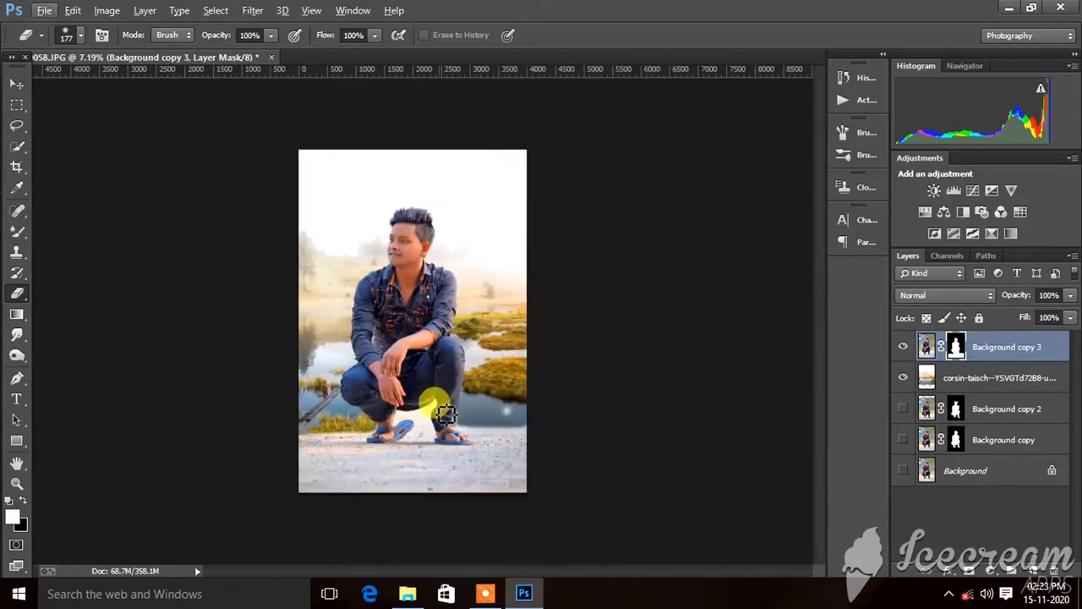
scroll(454, 375, up, 2)
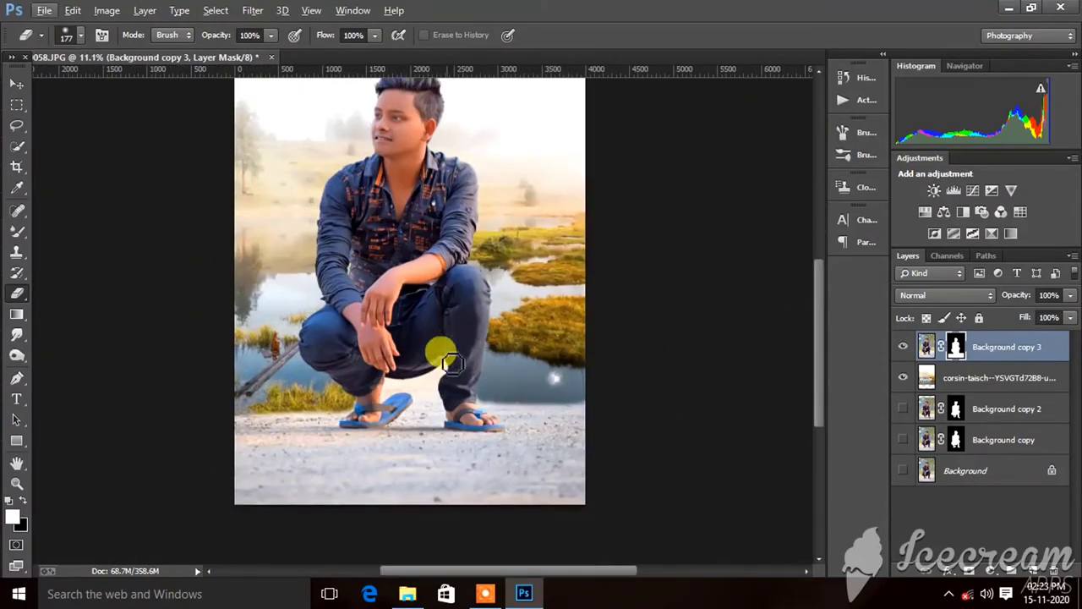
scroll(442, 355, up, 2)
scroll(431, 380, up, 2)
scroll(389, 325, up, 2)
scroll(398, 327, up, 1)
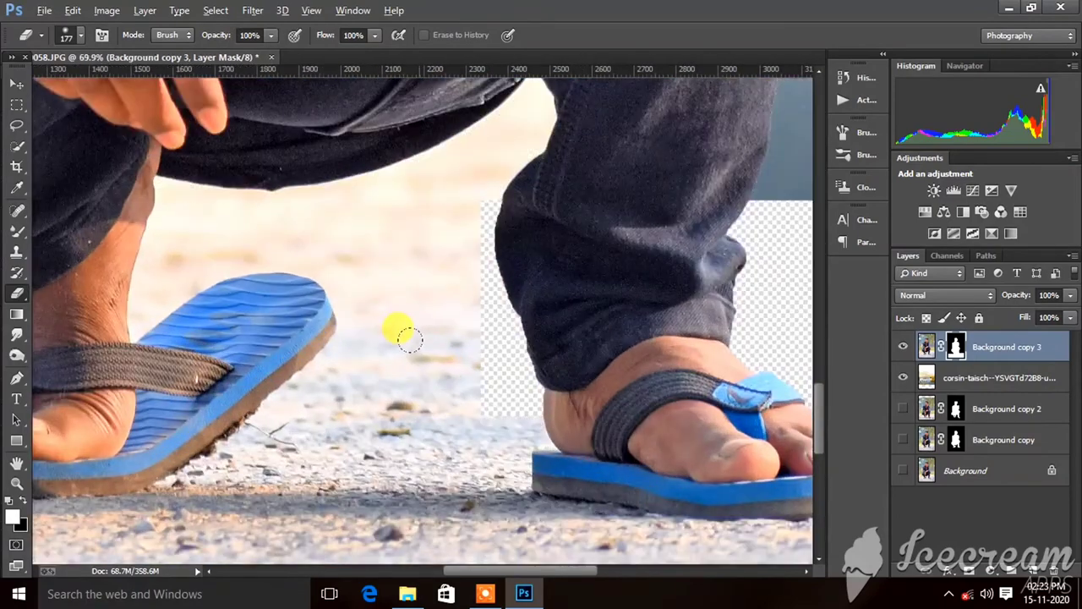
scroll(454, 314, up, 1)
scroll(457, 317, up, 1)
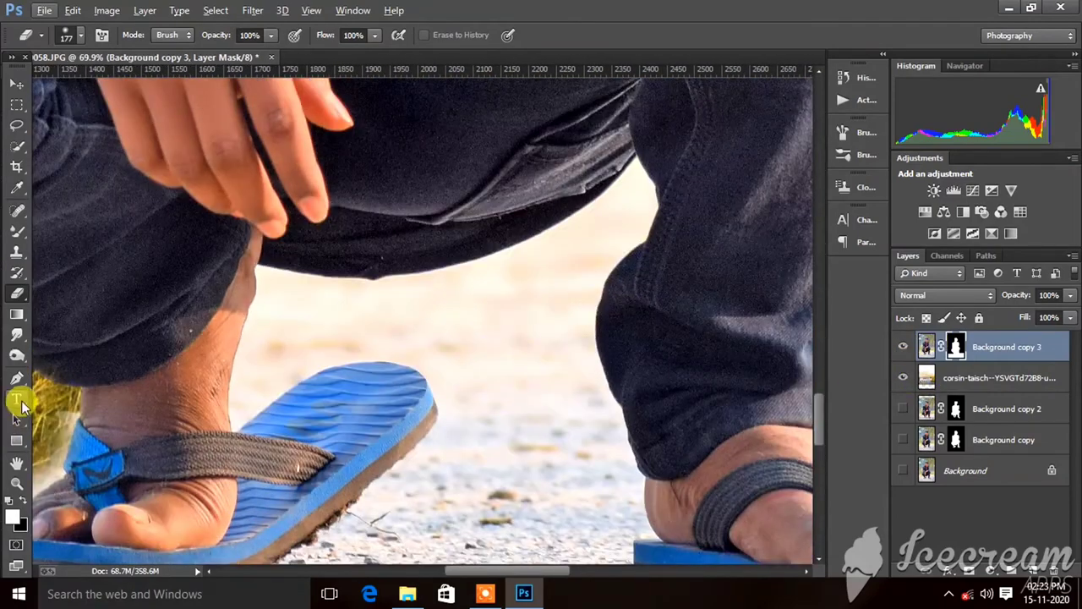
Place a Pen path point on the sandal edge, then select the landscape layer
click(17, 378)
scroll(616, 380, up, 1)
scroll(613, 407, up, 1)
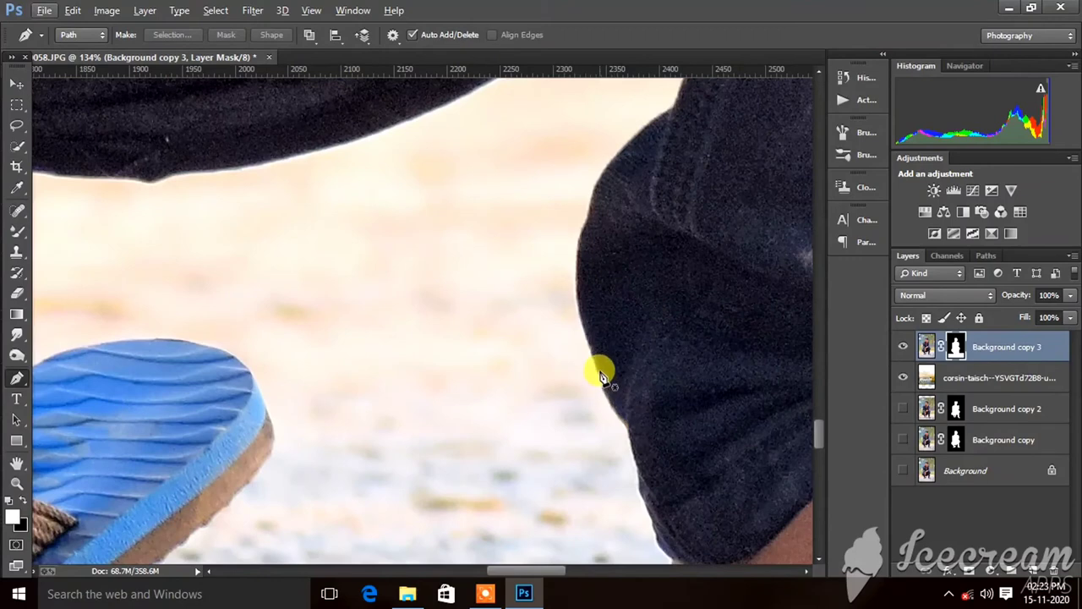
click(264, 416)
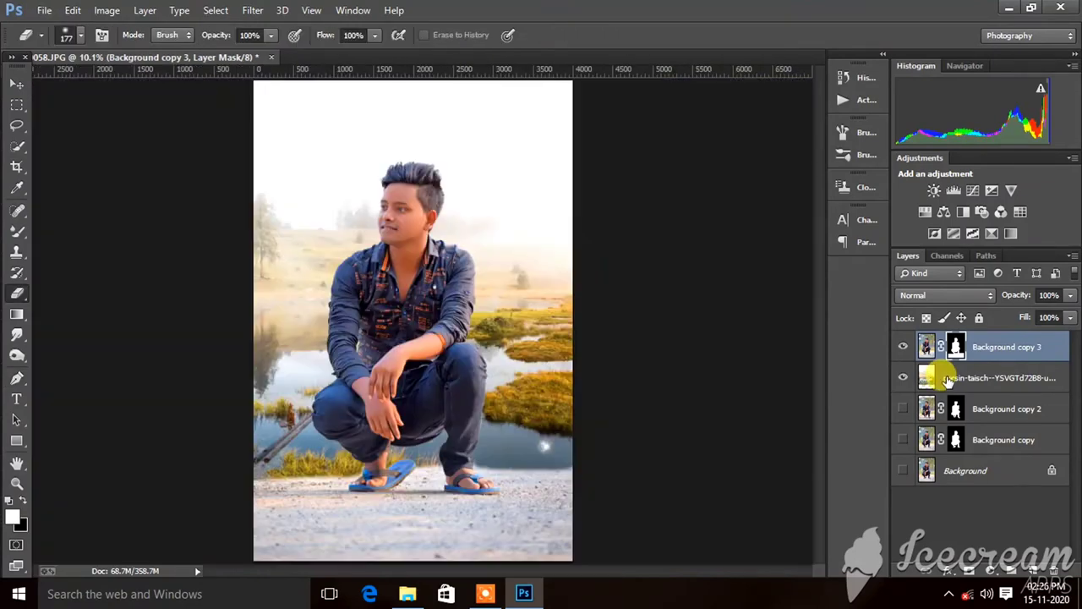
click(946, 376)
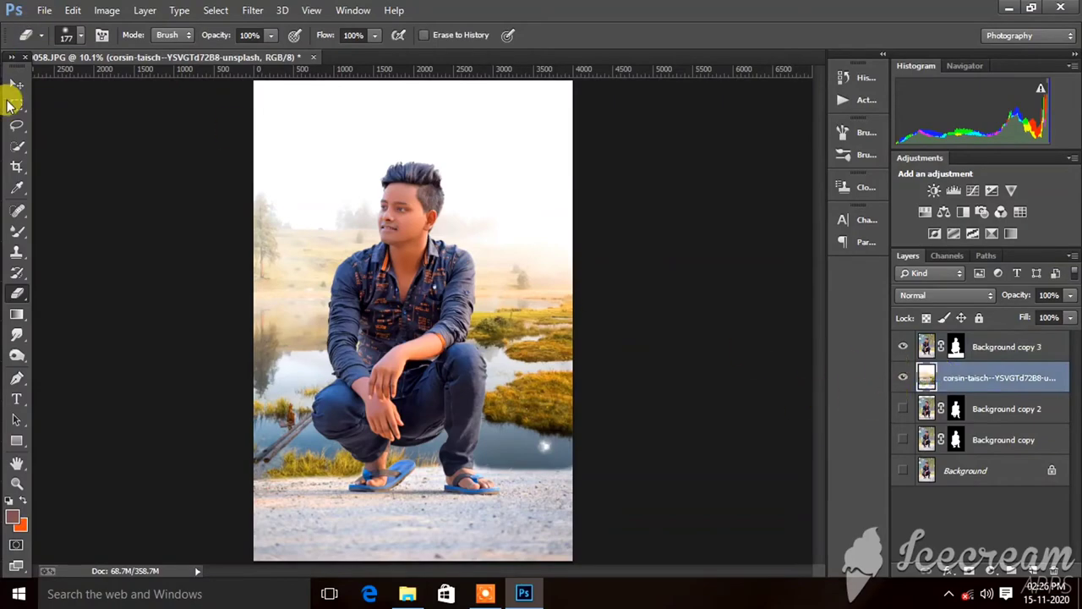
Quick-select the strip of grass along the water's edge
scroll(507, 360, up, 2)
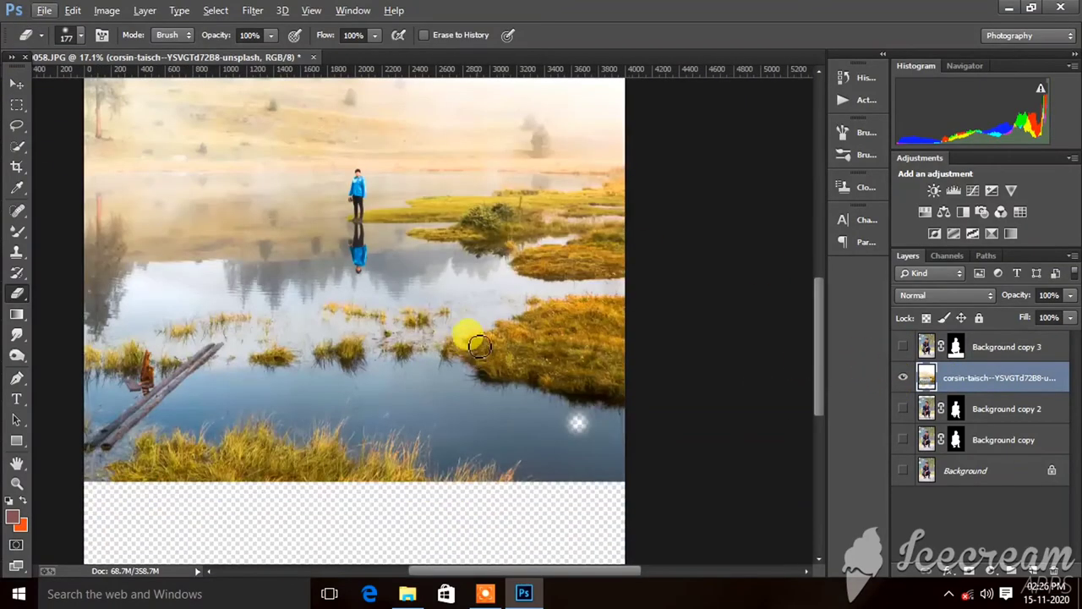
scroll(459, 314, up, 2)
scroll(363, 380, up, 1)
scroll(386, 242, up, 2)
scroll(315, 291, left, 1)
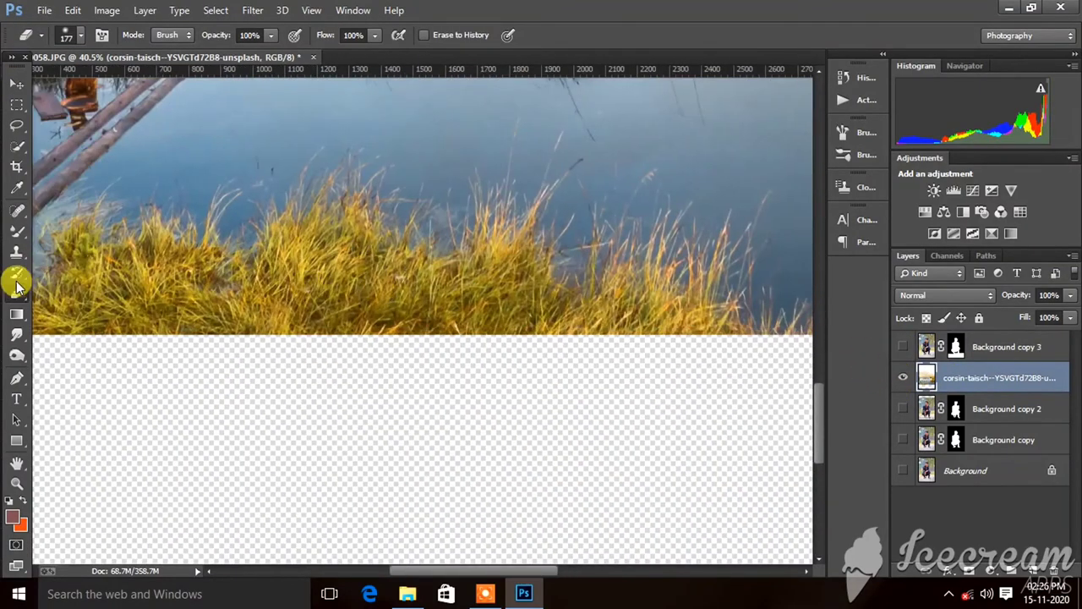
click(16, 146)
mouse_move(149, 267)
mouse_down()
mouse_move(551, 285)
mouse_move(289, 218)
mouse_move(442, 220)
mouse_move(637, 249)
mouse_move(713, 279)
mouse_move(372, 250)
mouse_move(119, 257)
mouse_move(53, 288)
mouse_move(59, 254)
mouse_move(150, 233)
mouse_up()
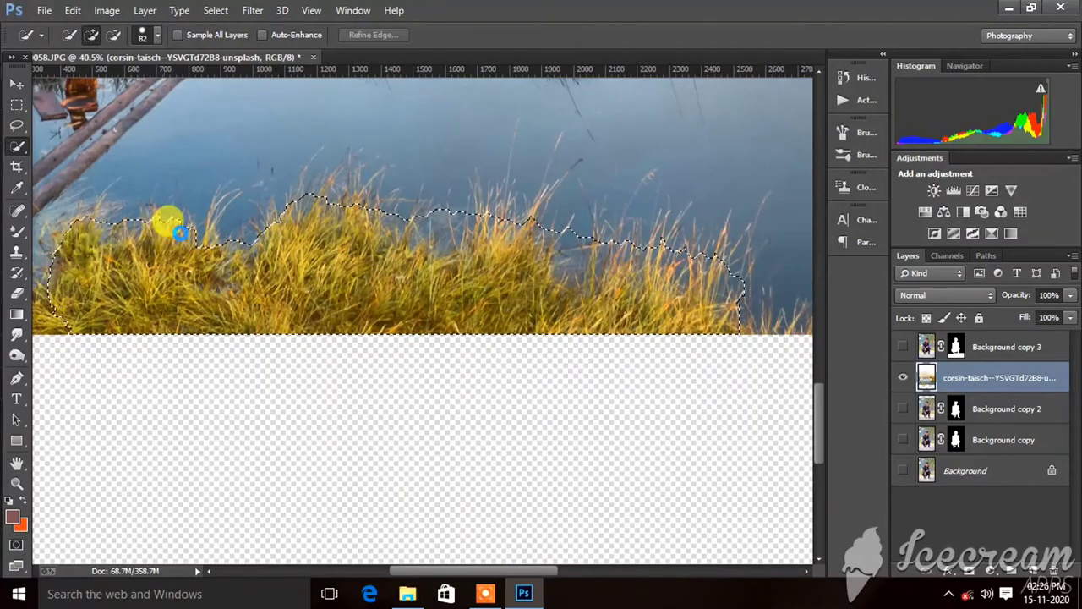
Copy the grass to Layer 1, show full-document thumbnails, merge it back, and reselect the grass
alt+scroll(322, 302, down, 2)
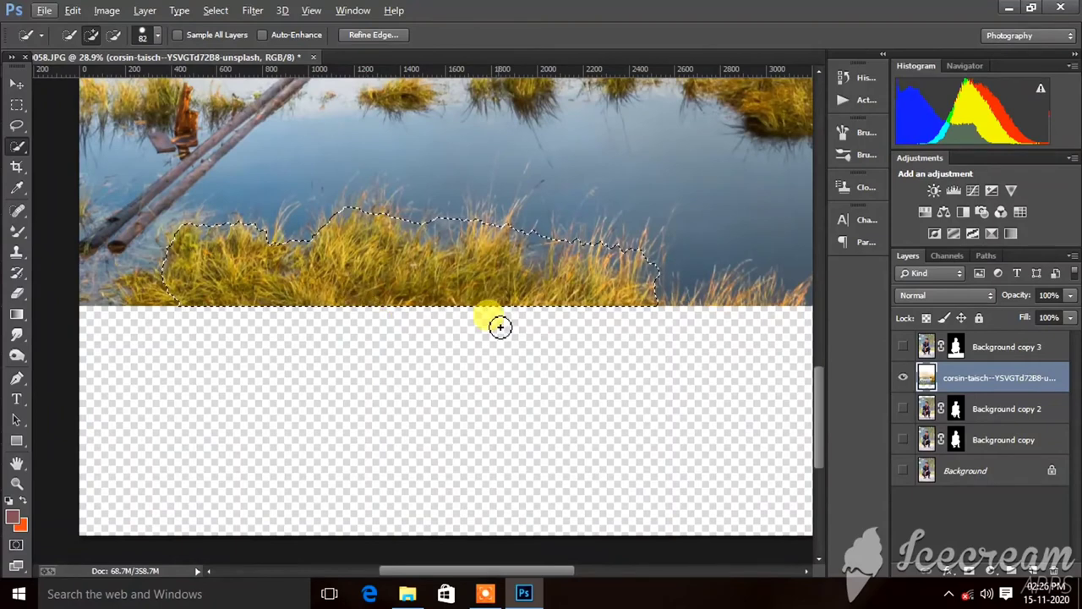
key(ctrl+j)
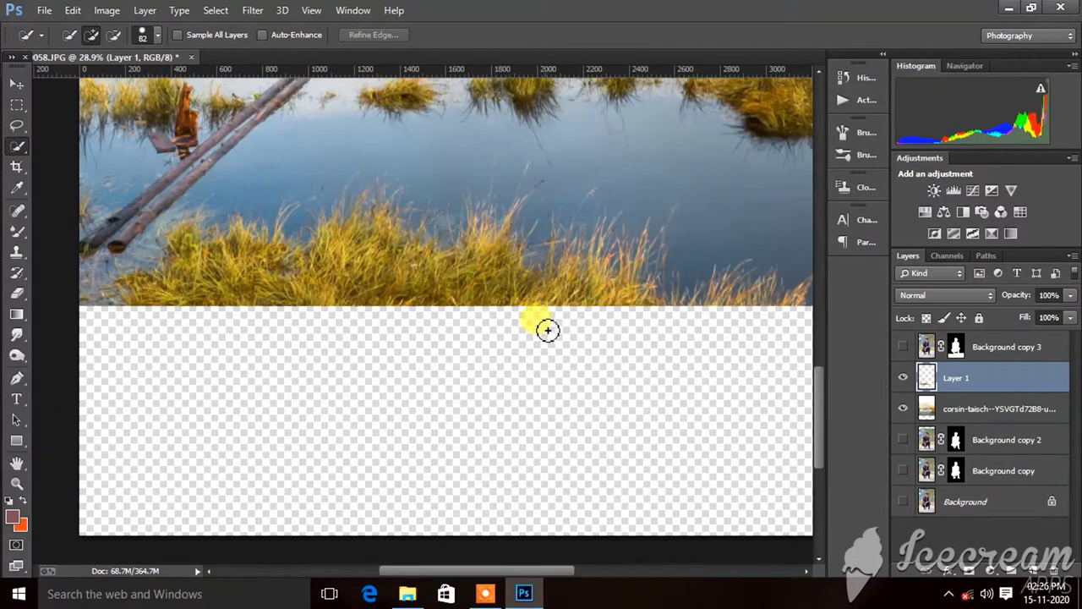
right_click(928, 382)
click(930, 425)
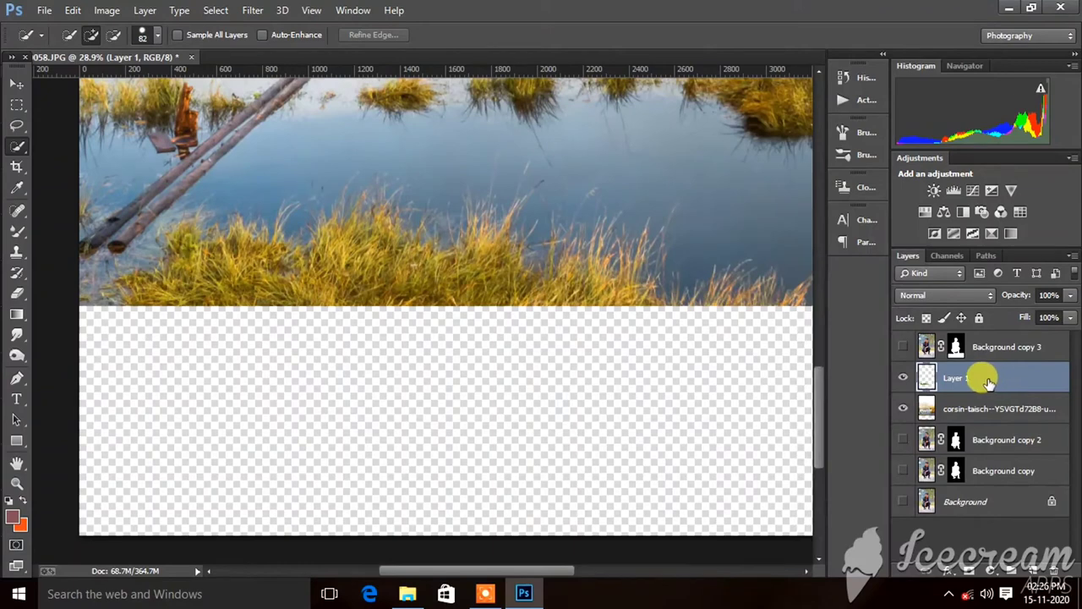
key(ctrl+e)
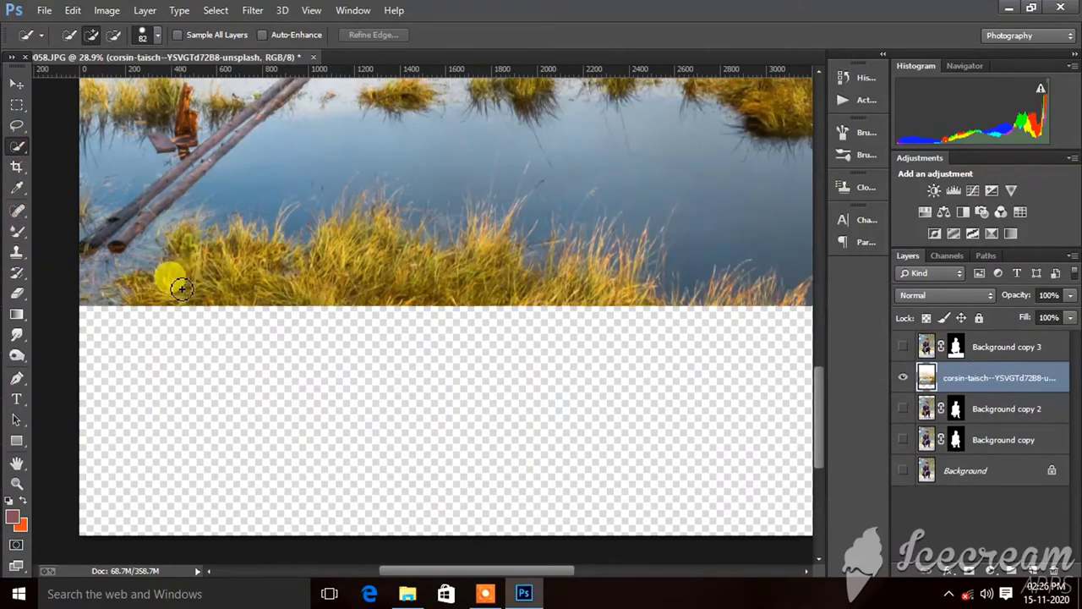
mouse_move(169, 278)
mouse_down()
mouse_move(391, 235)
mouse_move(515, 249)
mouse_move(603, 278)
mouse_move(362, 213)
mouse_move(282, 242)
mouse_move(174, 234)
mouse_move(187, 242)
mouse_up()
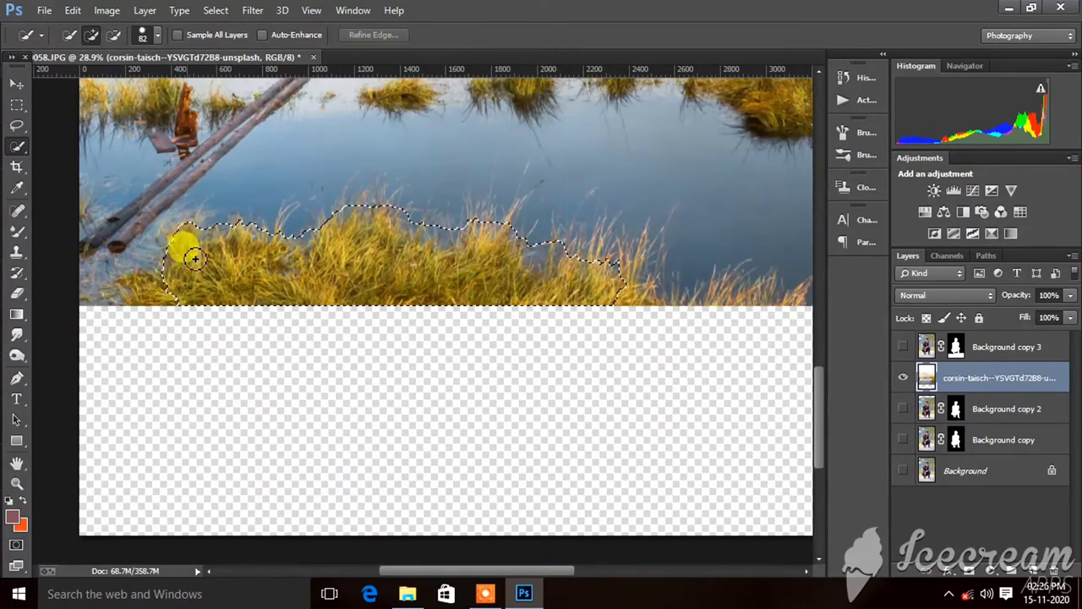
In Refine Edge, brush the grass tops at size 124 and set Shift Edge to -35%
key(ctrl+alt+r)
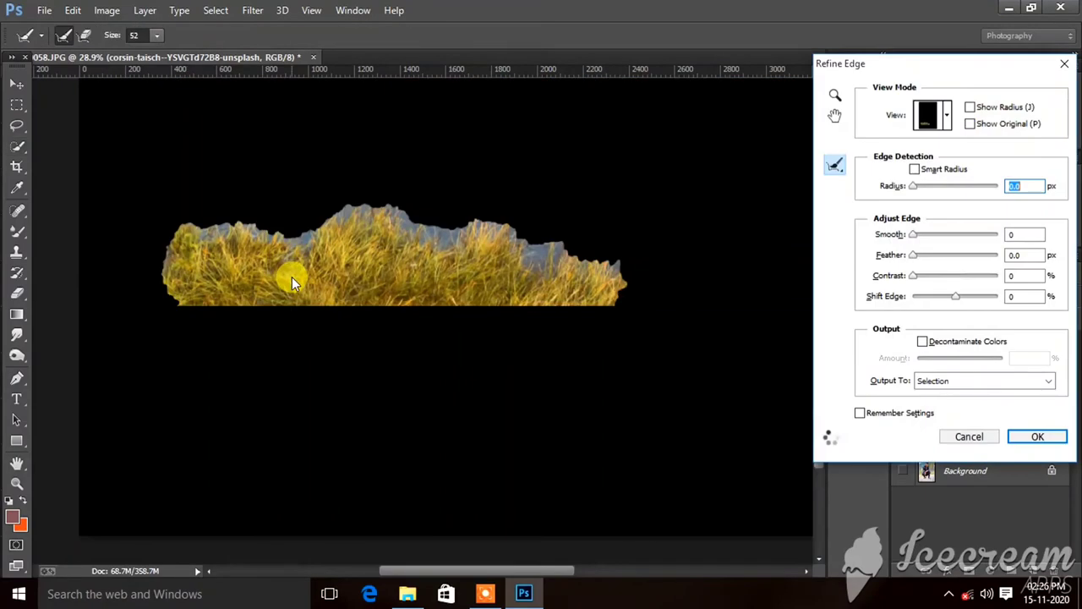
text(124)
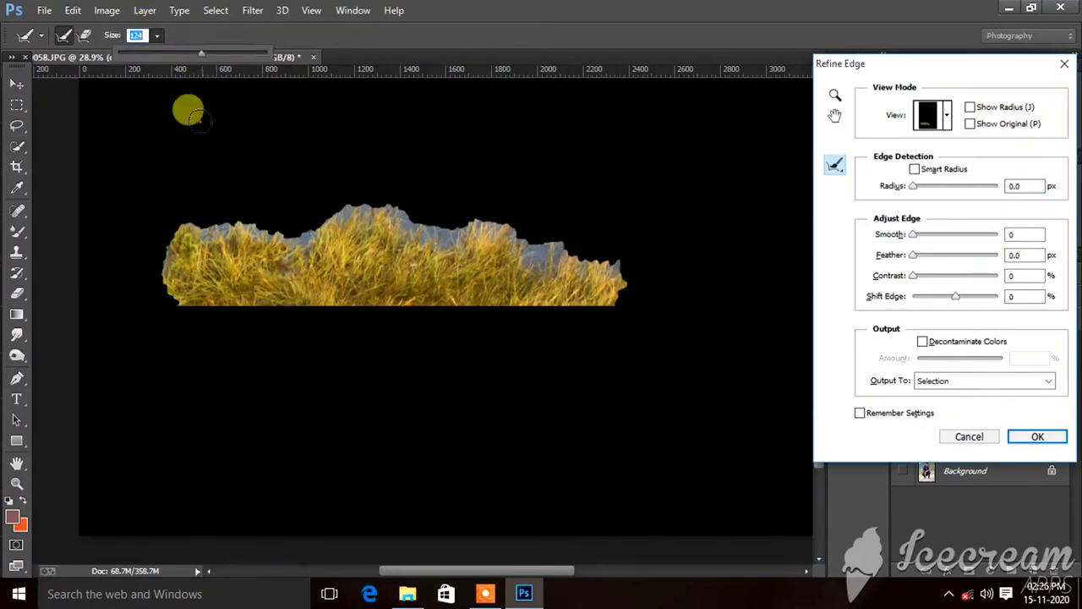
mouse_move(165, 286)
mouse_down()
mouse_move(420, 222)
mouse_move(510, 220)
mouse_move(608, 282)
mouse_move(394, 198)
mouse_move(299, 203)
mouse_move(603, 271)
mouse_move(416, 232)
mouse_move(273, 229)
mouse_move(181, 248)
mouse_up()
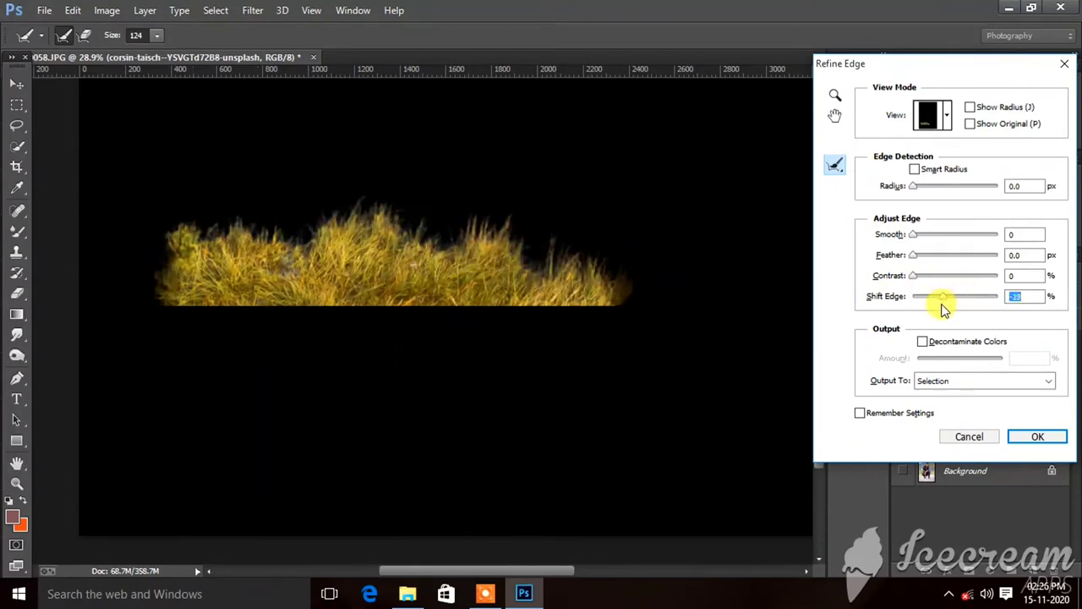
mouse_move(944, 309)
mouse_down()
mouse_move(934, 278)
mouse_move(915, 279)
mouse_up()
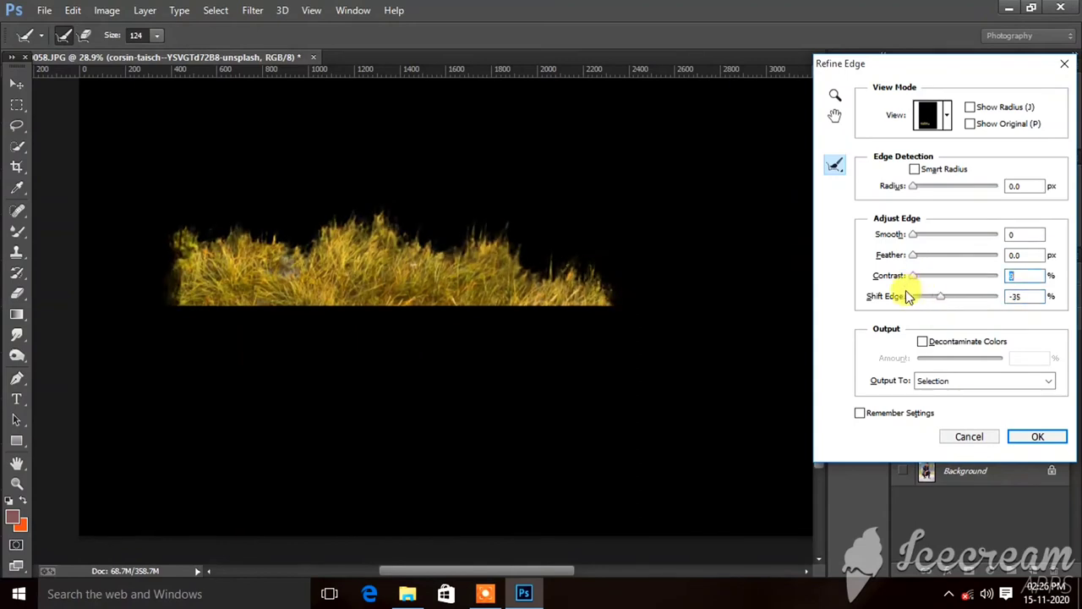
click(1056, 445)
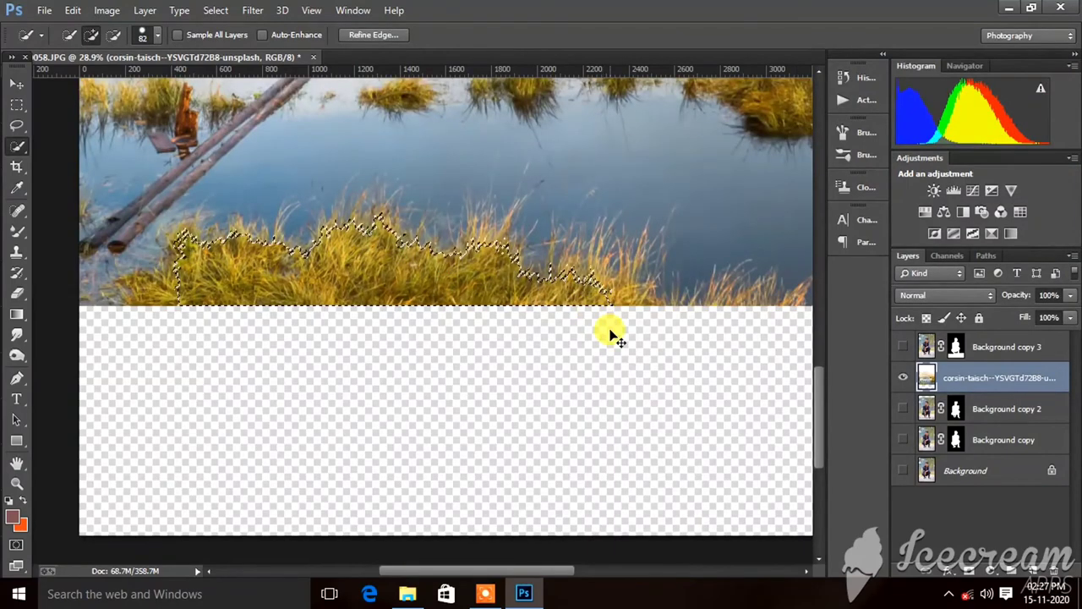
Duplicate the refined grass, show the man's layer, and stack the grass above him over his feet
key(ctrl+j)
scroll(149, 177, down, 3)
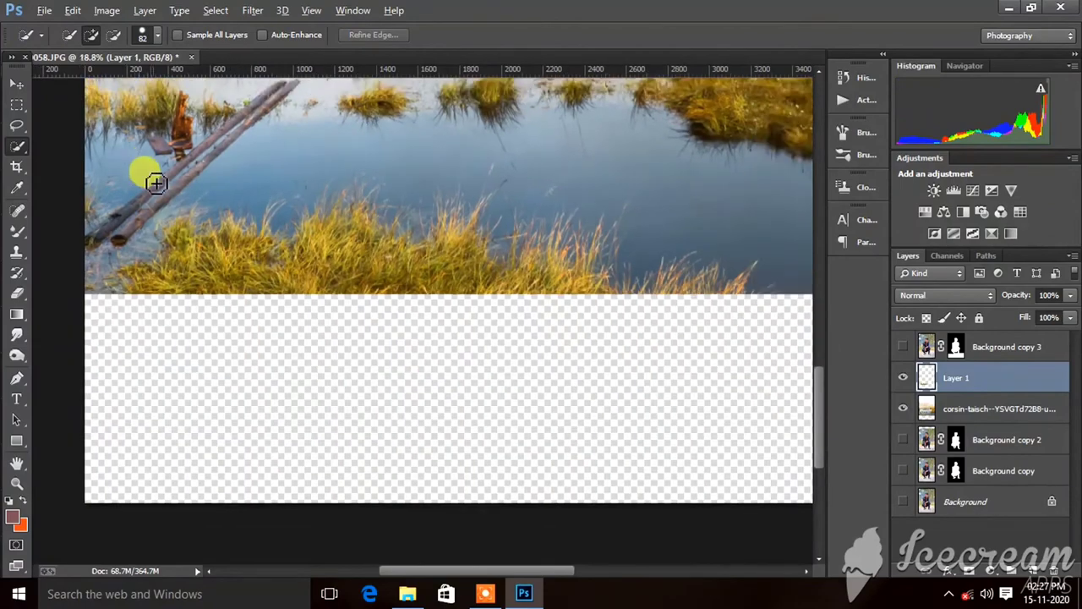
scroll(150, 176, down, 2)
click(903, 347)
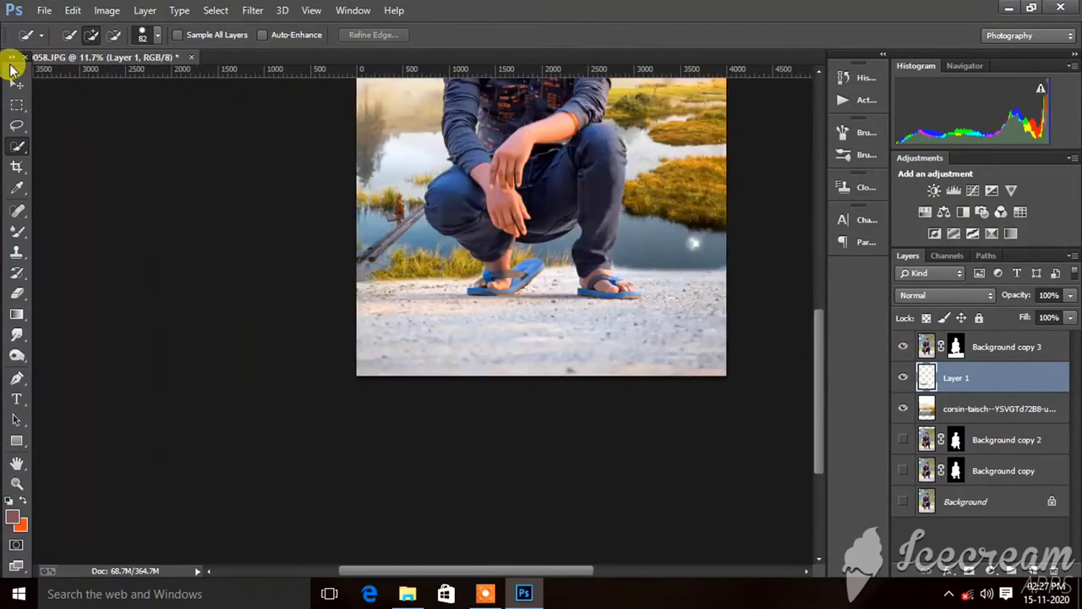
click(16, 84)
drag(931, 380, 926, 347)
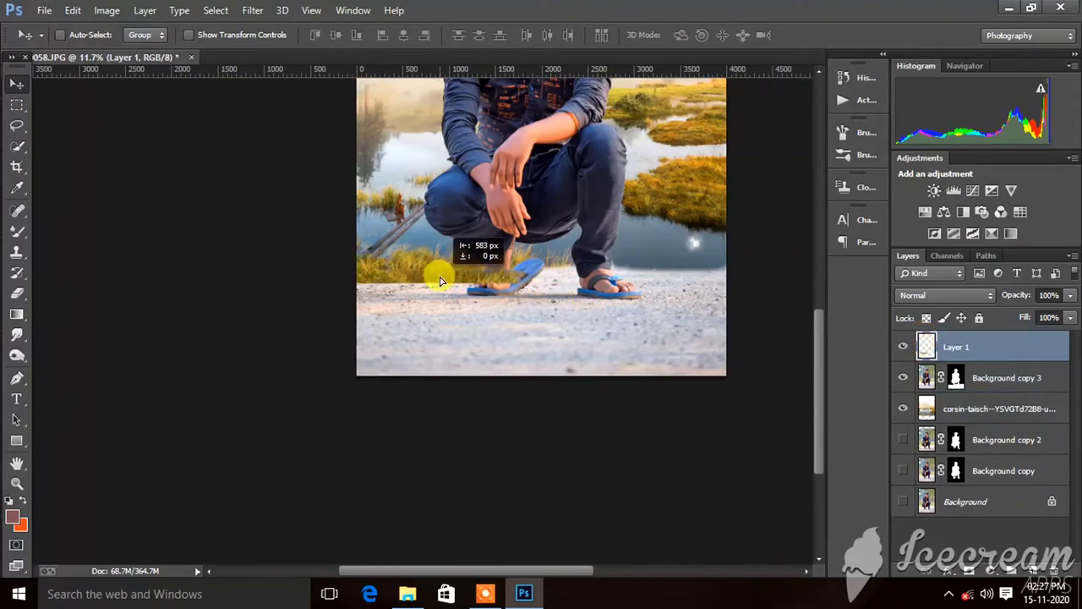
mouse_move(494, 274)
mouse_down()
mouse_move(438, 282)
mouse_move(664, 285)
mouse_move(579, 280)
mouse_move(577, 303)
mouse_up()
scroll(579, 280, up, 3)
scroll(580, 288, up, 2)
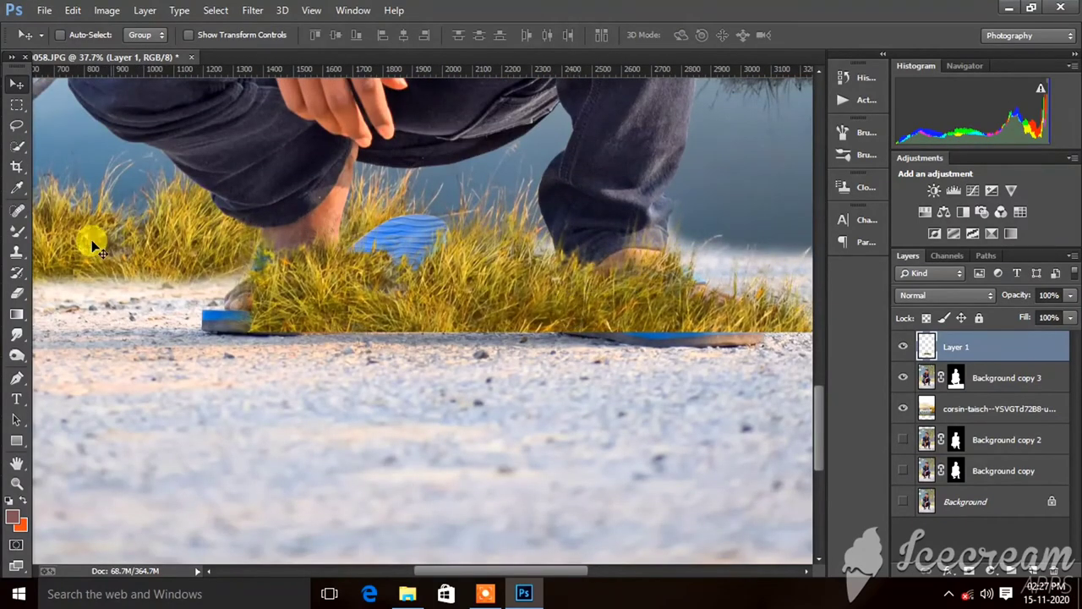
click(17, 289)
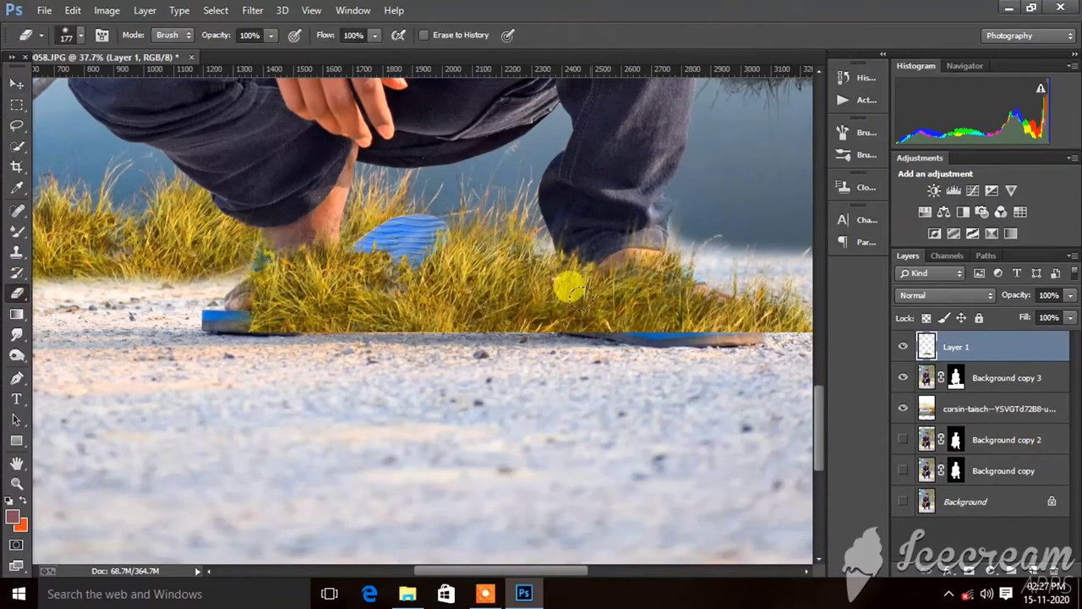
Duplicate the grass layer, hide the original, and erase grass covering the right foot and sandal
key(ctrl+j)
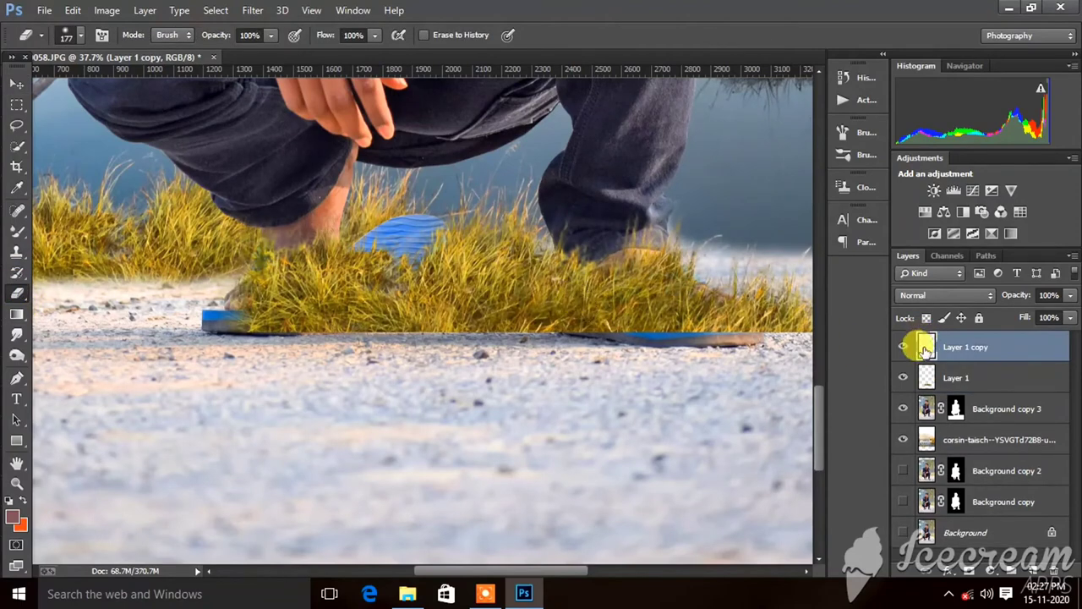
click(901, 376)
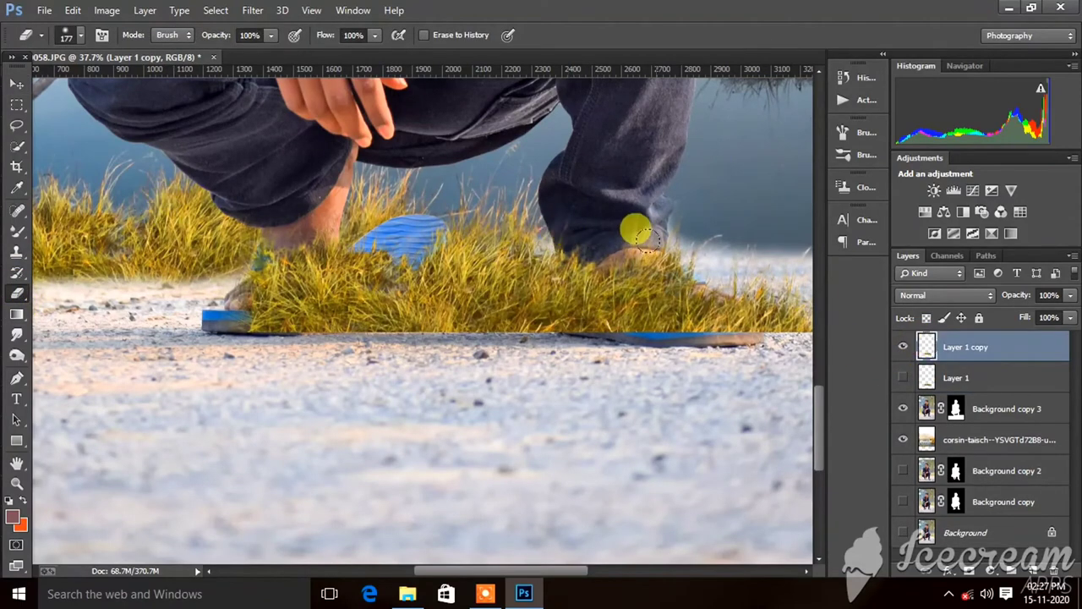
mouse_move(636, 288)
mouse_down()
mouse_move(592, 290)
mouse_move(711, 309)
mouse_move(638, 258)
mouse_move(681, 259)
mouse_move(648, 285)
mouse_move(583, 307)
mouse_move(589, 326)
mouse_move(374, 314)
mouse_move(333, 307)
mouse_move(289, 279)
mouse_move(261, 237)
mouse_move(375, 242)
mouse_move(347, 286)
mouse_up()
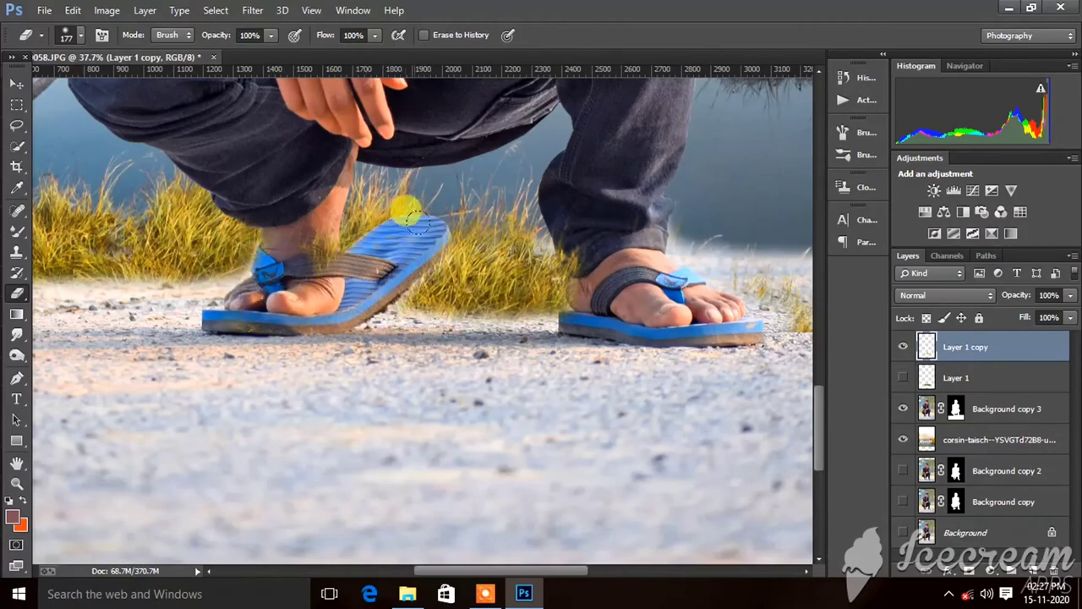
scroll(585, 252, down, 1)
scroll(592, 295, down, 2)
scroll(563, 295, up, 2)
scroll(592, 259, up, 1)
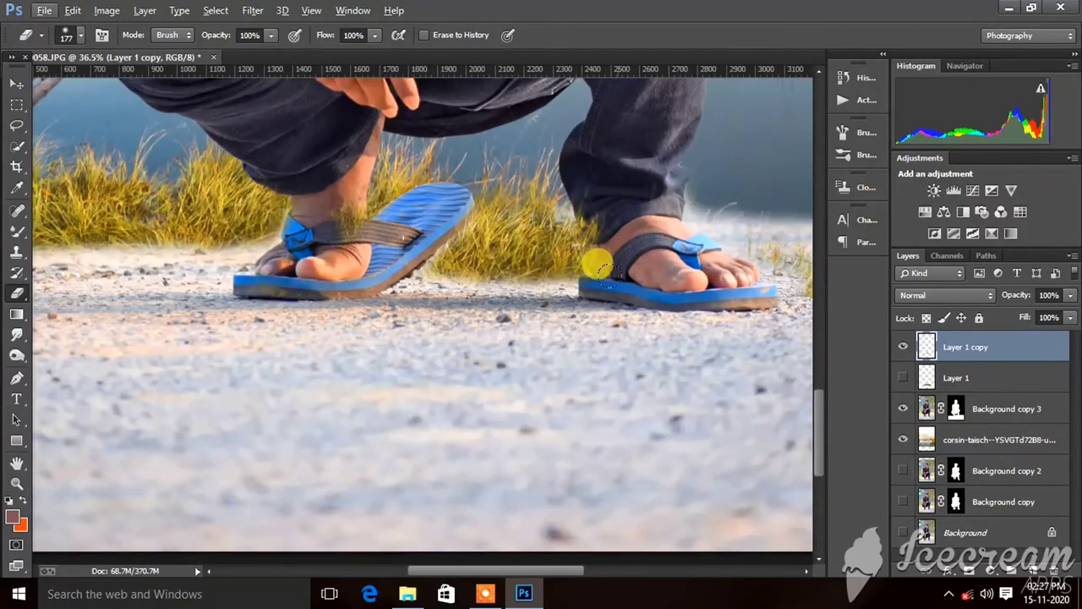
scroll(568, 262, down, 1)
scroll(555, 259, down, 1)
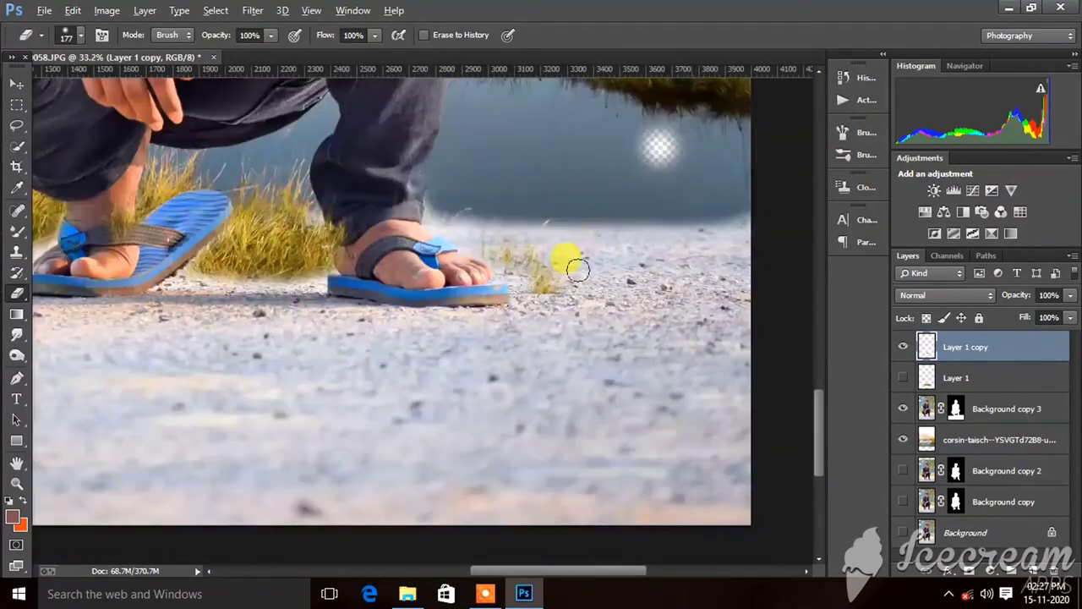
scroll(566, 289, down, 2)
scroll(459, 314, up, 1)
scroll(479, 358, up, 2)
scroll(490, 309, up, 2)
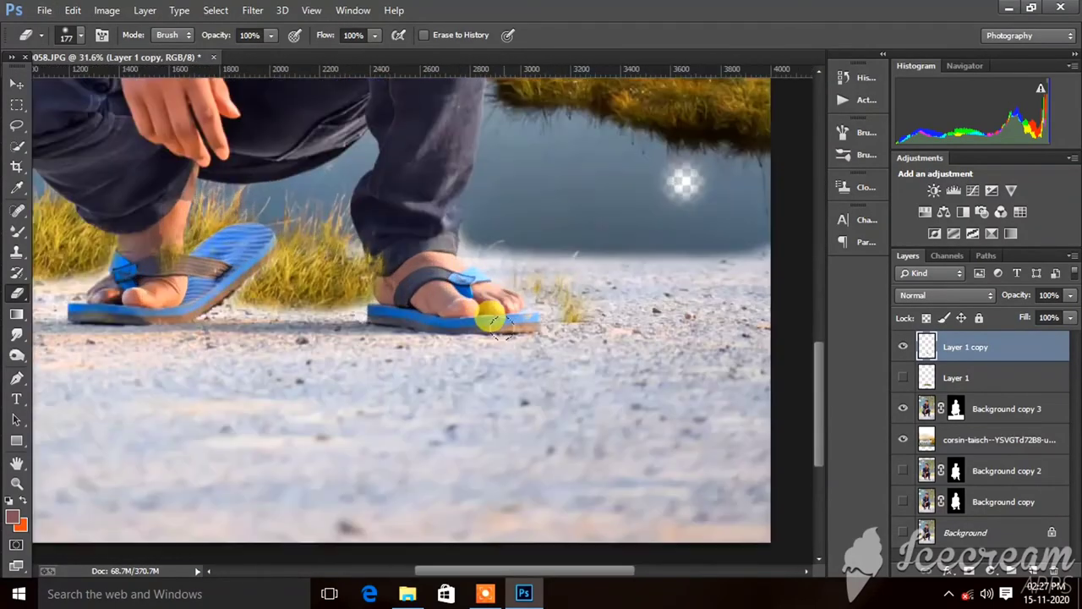
scroll(526, 330, up, 1)
scroll(526, 329, left, 1)
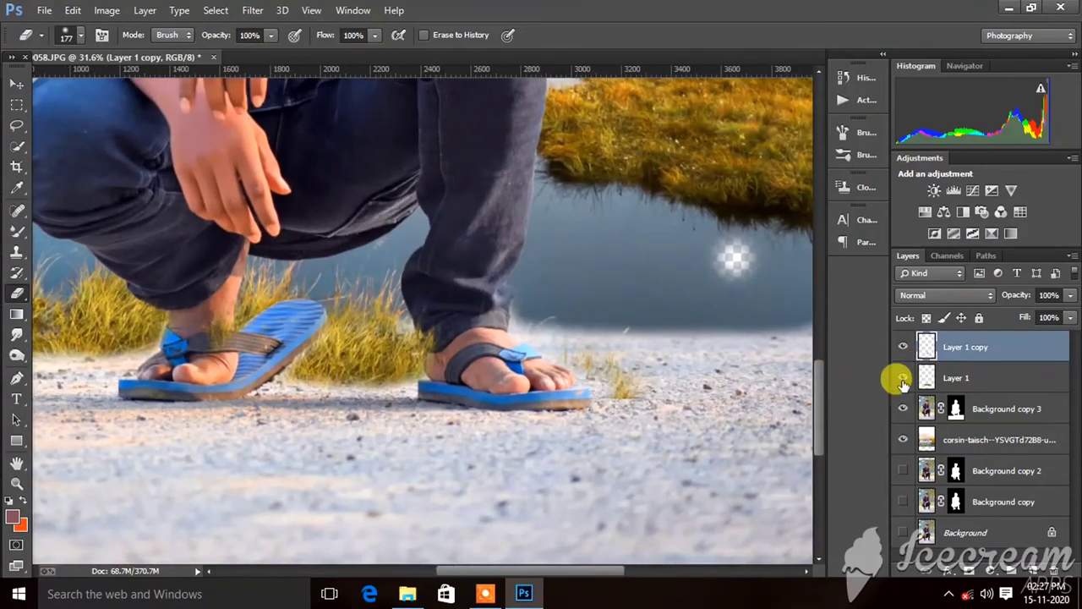
Show Layer 1 again, slide its grass off the sandals, and erase it over the right toes
click(903, 378)
click(930, 377)
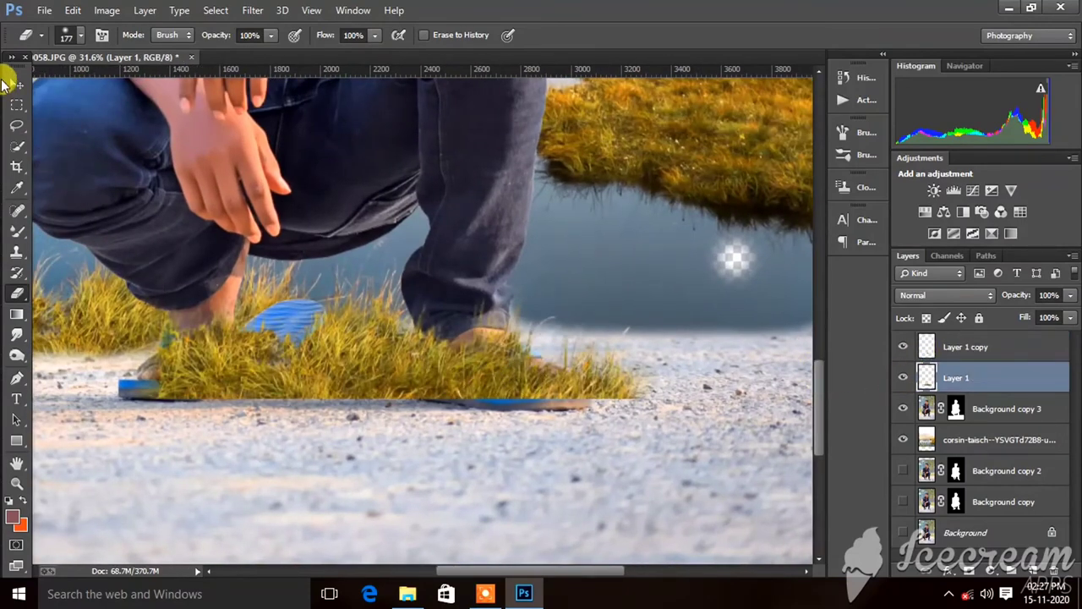
click(16, 82)
mouse_move(473, 396)
mouse_down()
mouse_move(777, 359)
mouse_move(637, 375)
mouse_move(623, 365)
mouse_up()
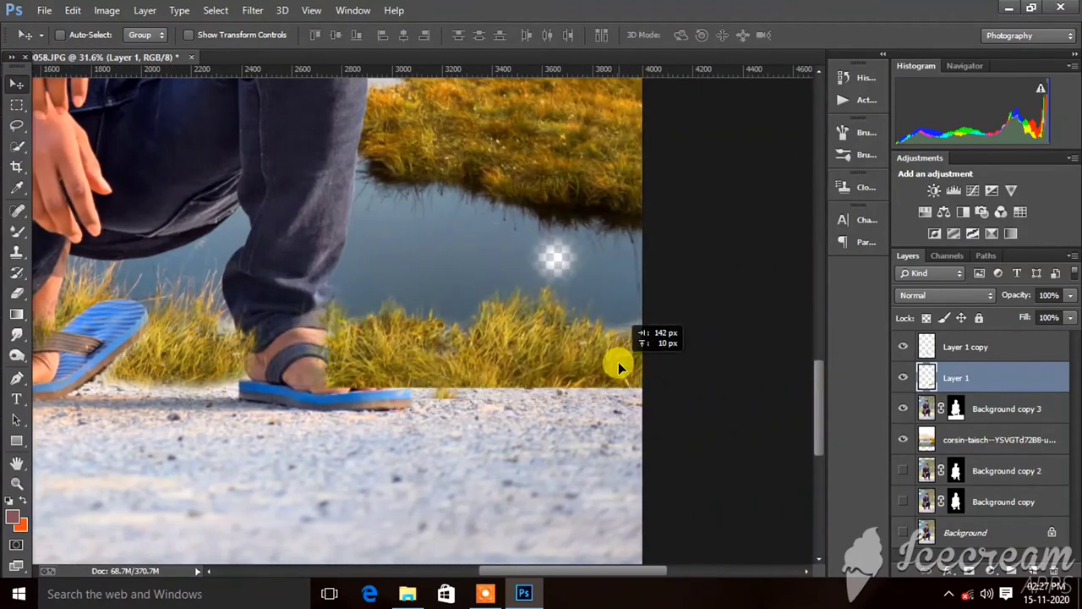
click(18, 293)
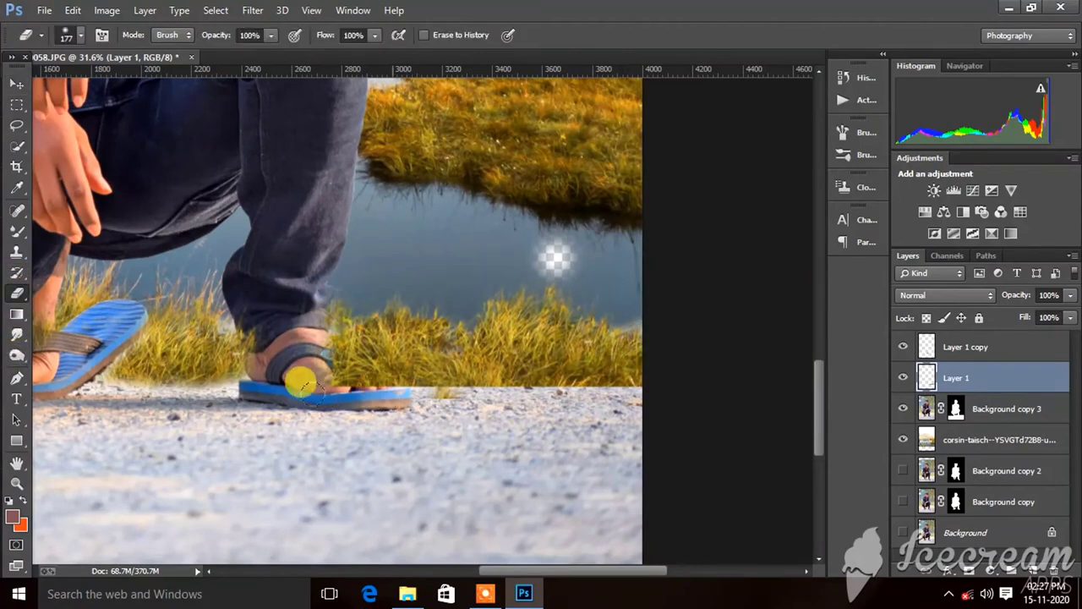
mouse_move(302, 379)
mouse_down()
mouse_move(599, 367)
mouse_move(497, 378)
mouse_up()
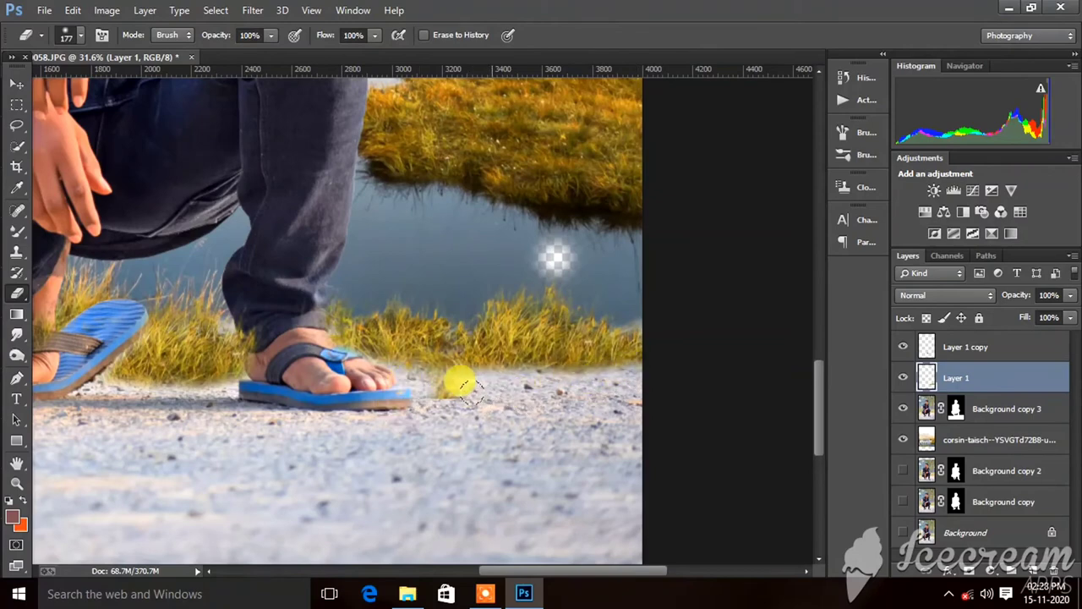
Shift Layer 1's grass toward the left foot, comparing with its visibility toggled
click(956, 356)
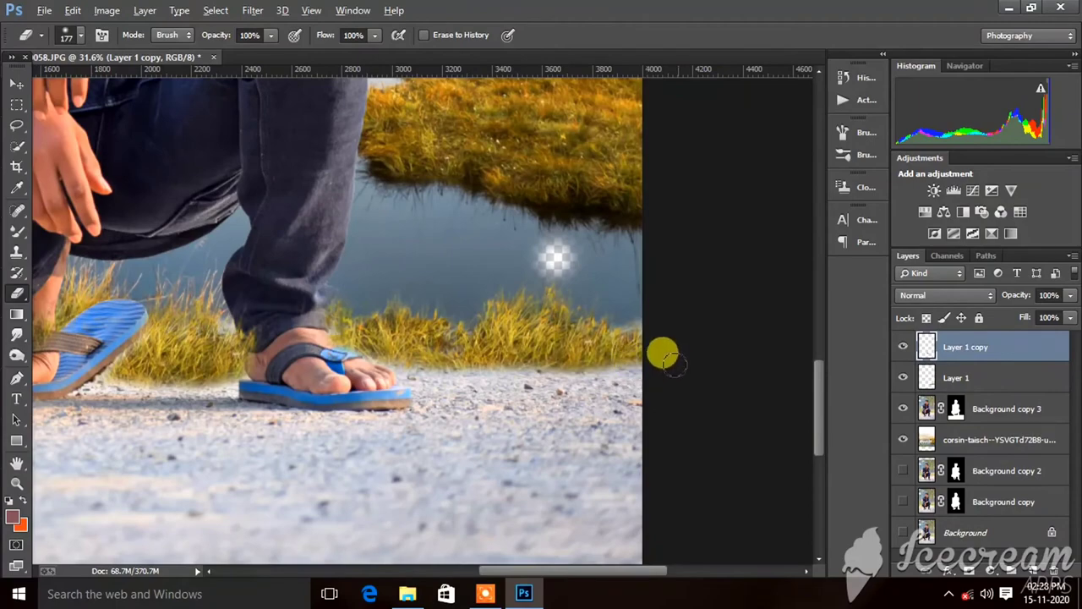
scroll(626, 368, down, 3)
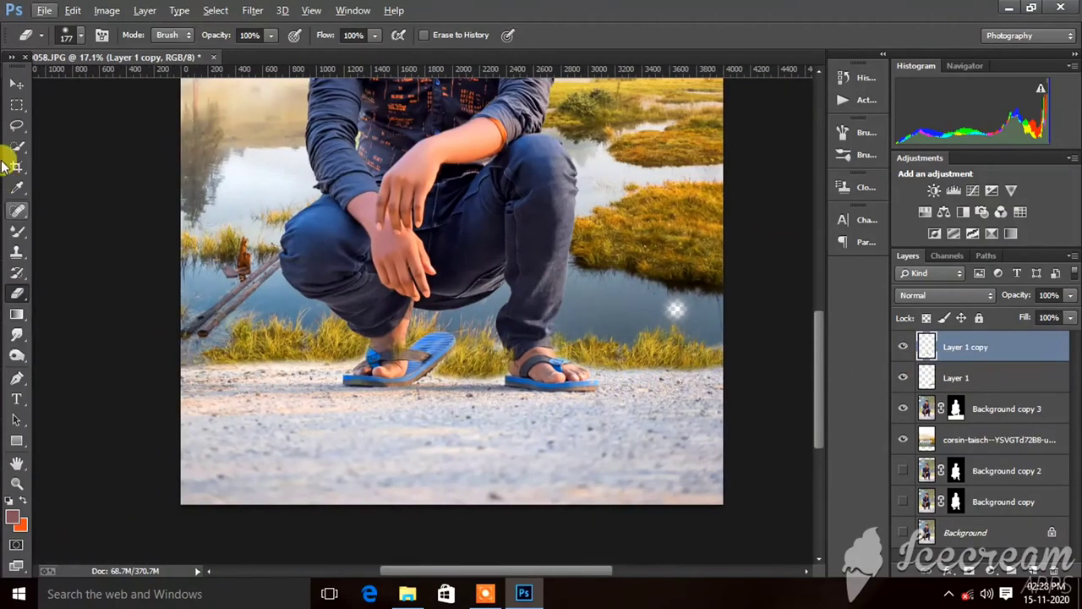
click(17, 88)
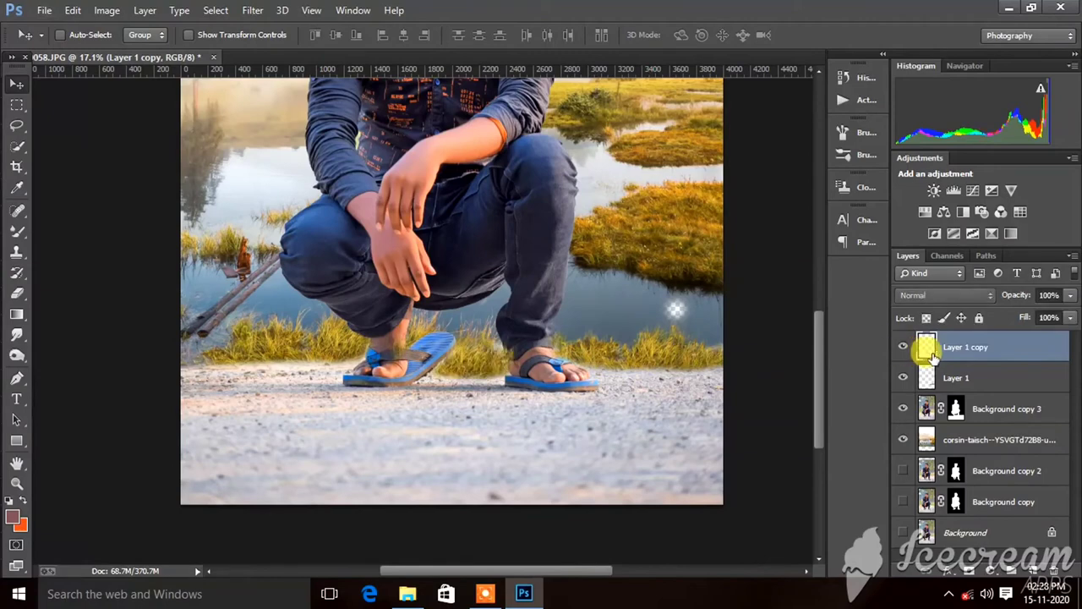
click(917, 381)
click(903, 378)
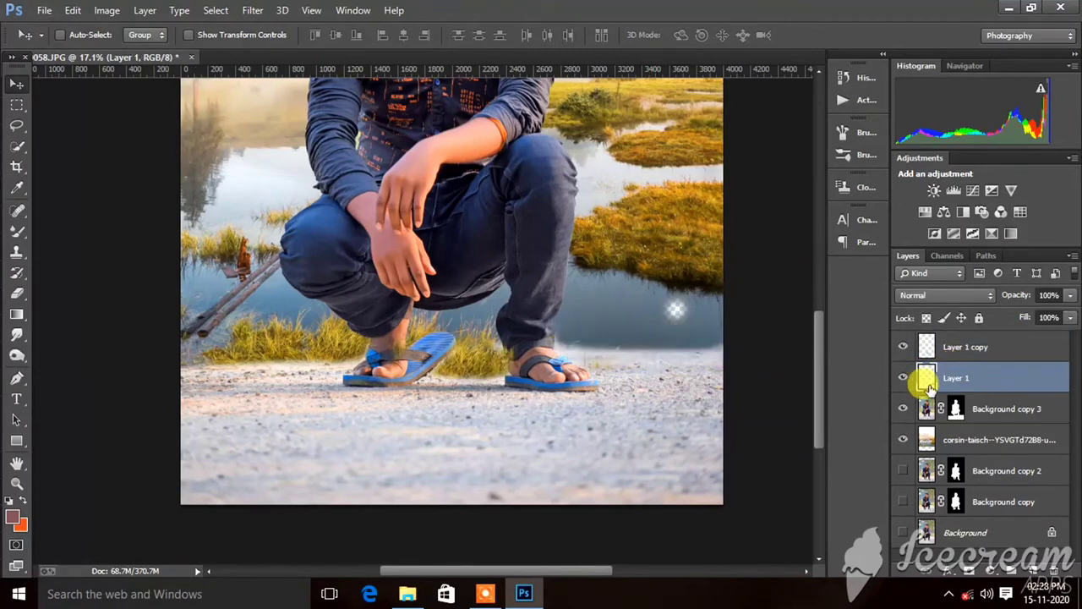
click(903, 378)
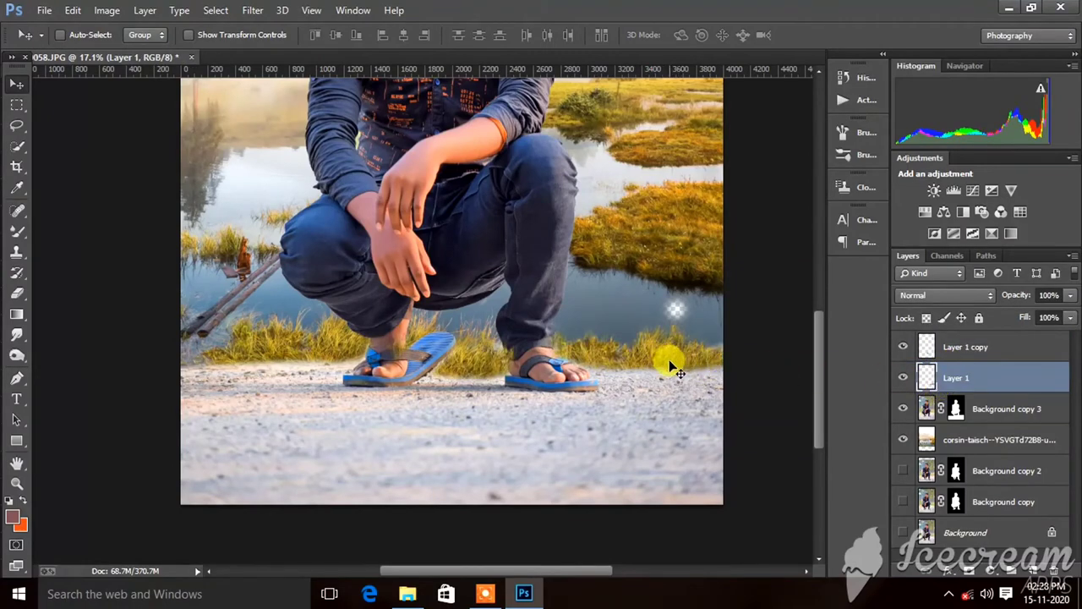
mouse_move(630, 362)
mouse_down()
mouse_move(643, 359)
mouse_move(271, 367)
mouse_up()
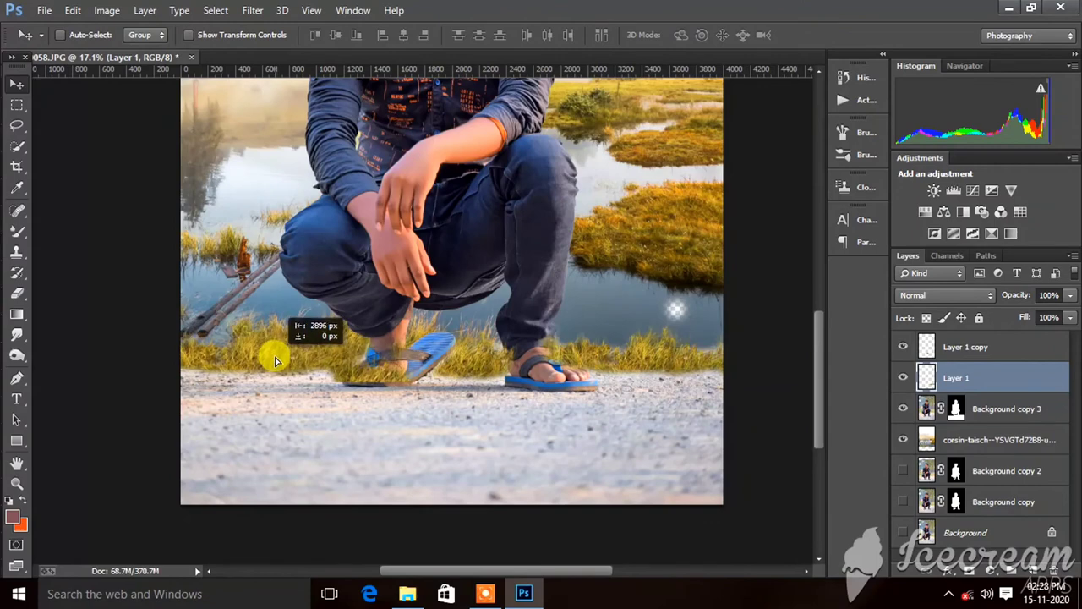
Duplicate the grass as Layer 1 copy 2 and erase it off the left sandal
key(ctrl+j)
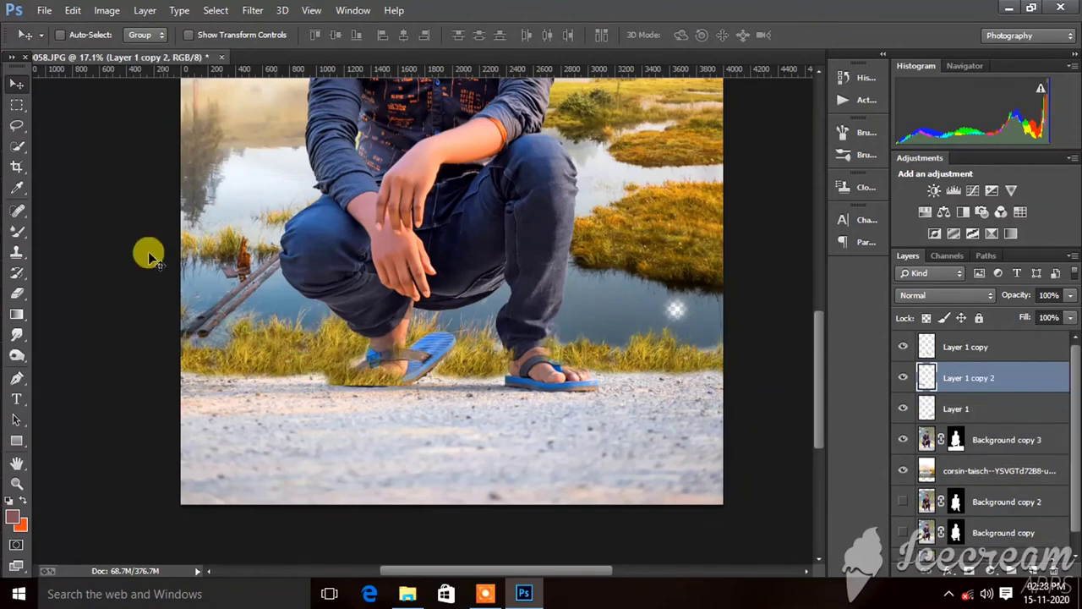
click(16, 293)
mouse_move(386, 394)
mouse_down()
mouse_move(355, 373)
mouse_move(410, 384)
mouse_up()
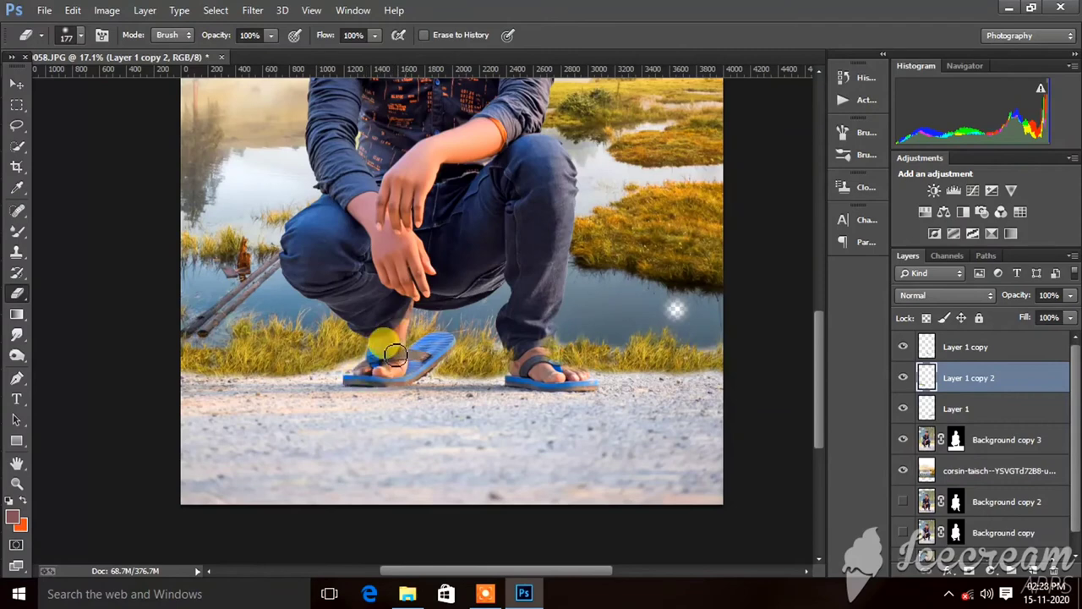
click(914, 347)
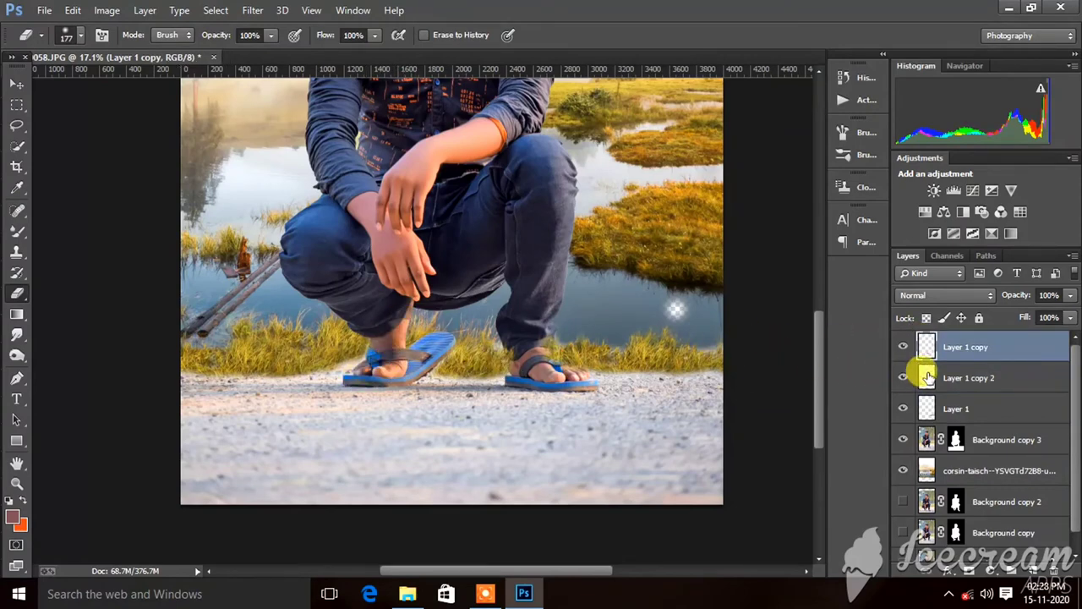
Select the lakeside background layer and toggle its visibility to check it
scroll(545, 360, down, 2)
scroll(541, 397, down, 2)
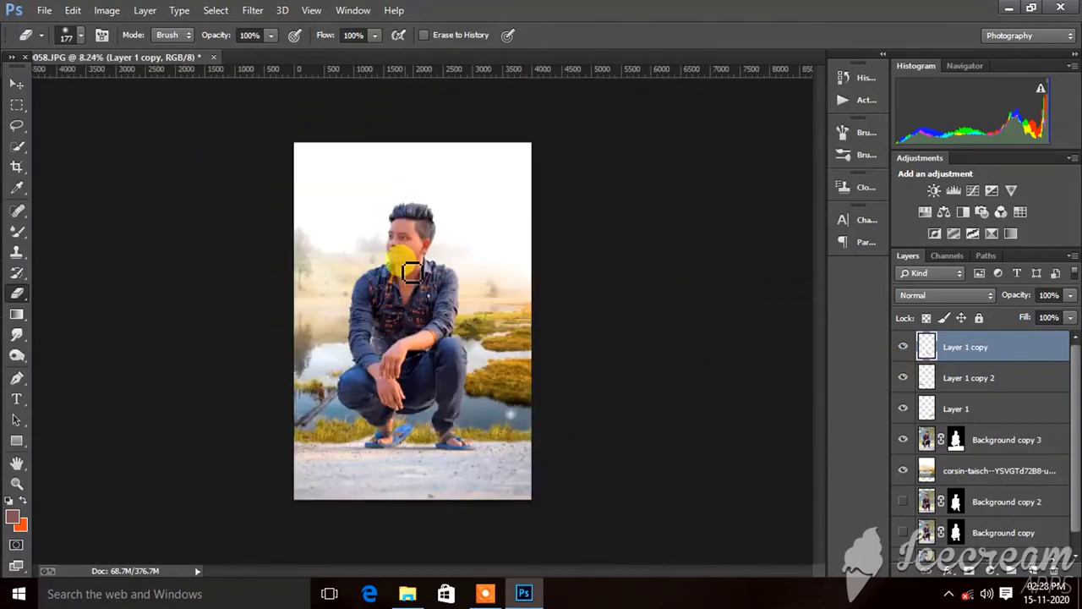
scroll(412, 271, down, 1)
scroll(1013, 423, down, 1)
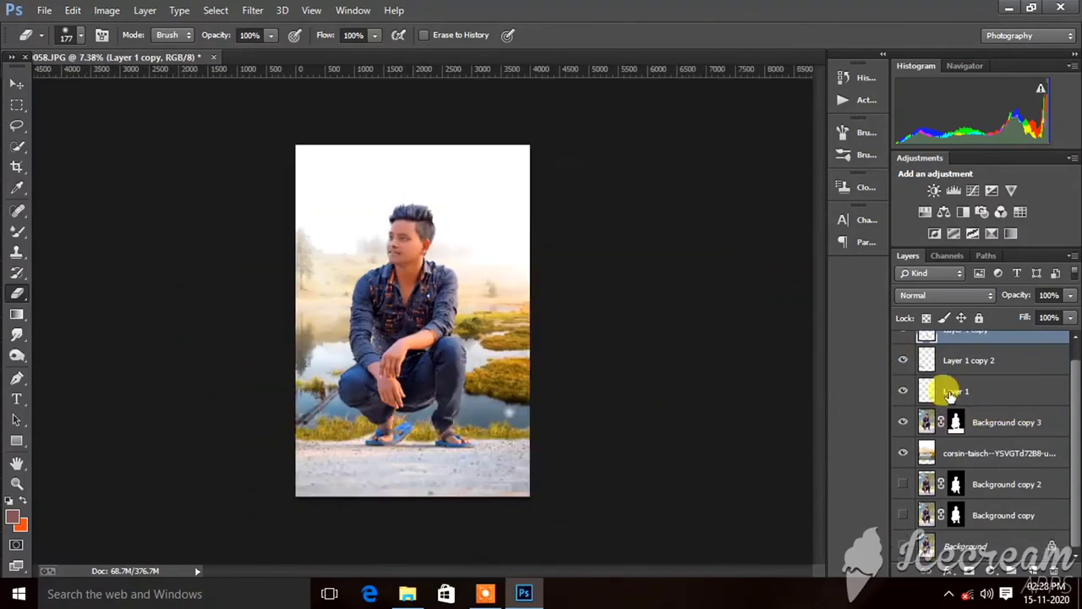
click(947, 457)
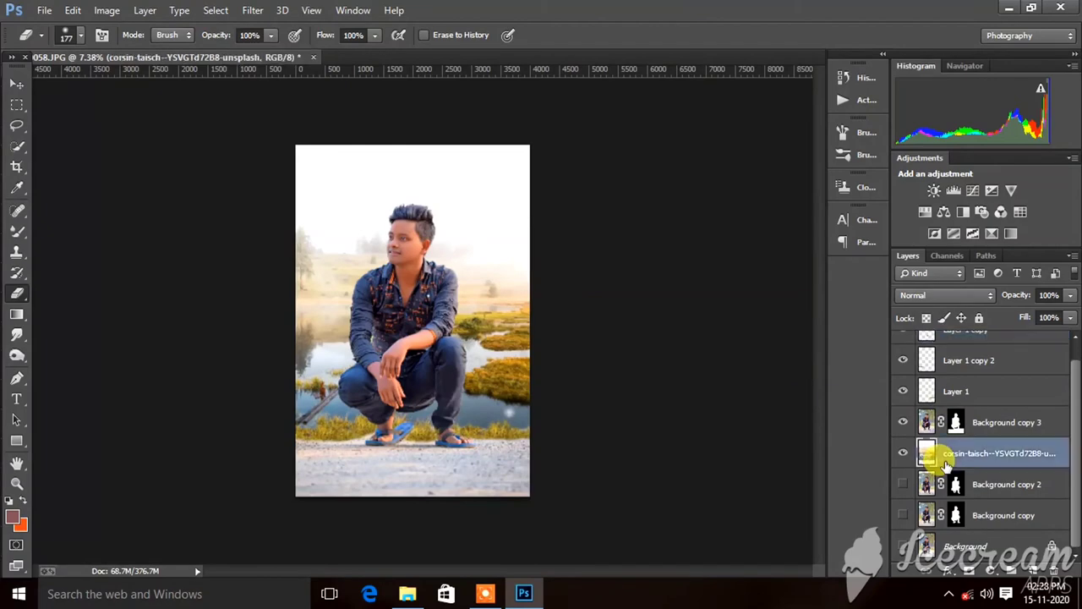
click(903, 454)
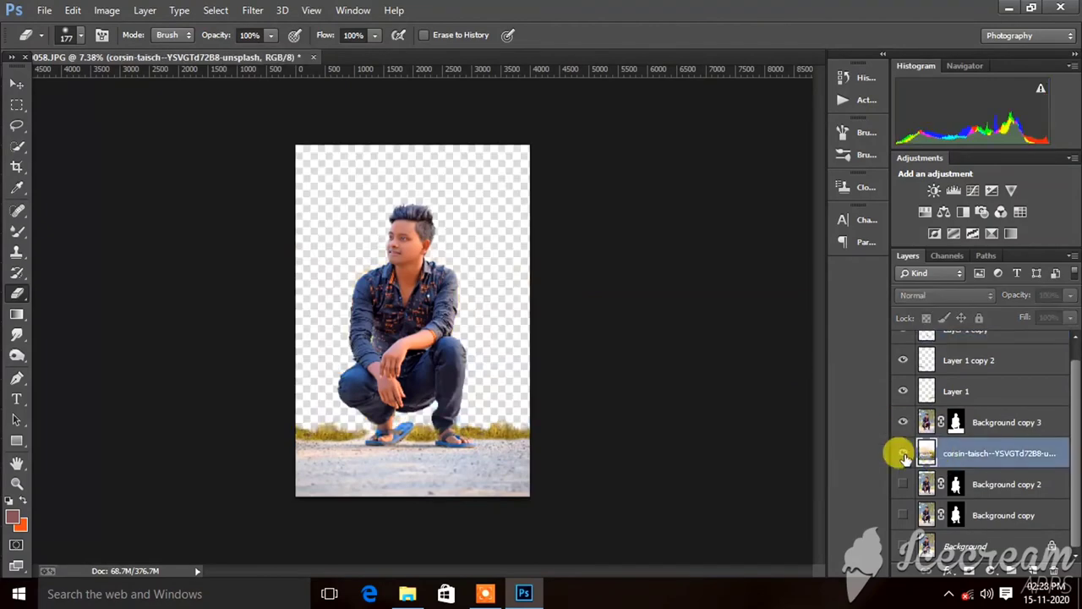
click(904, 454)
Apply a Tilt-Shift blur to the landscape, with the focus band moved below the image
click(250, 9)
mouse_move(349, 200)
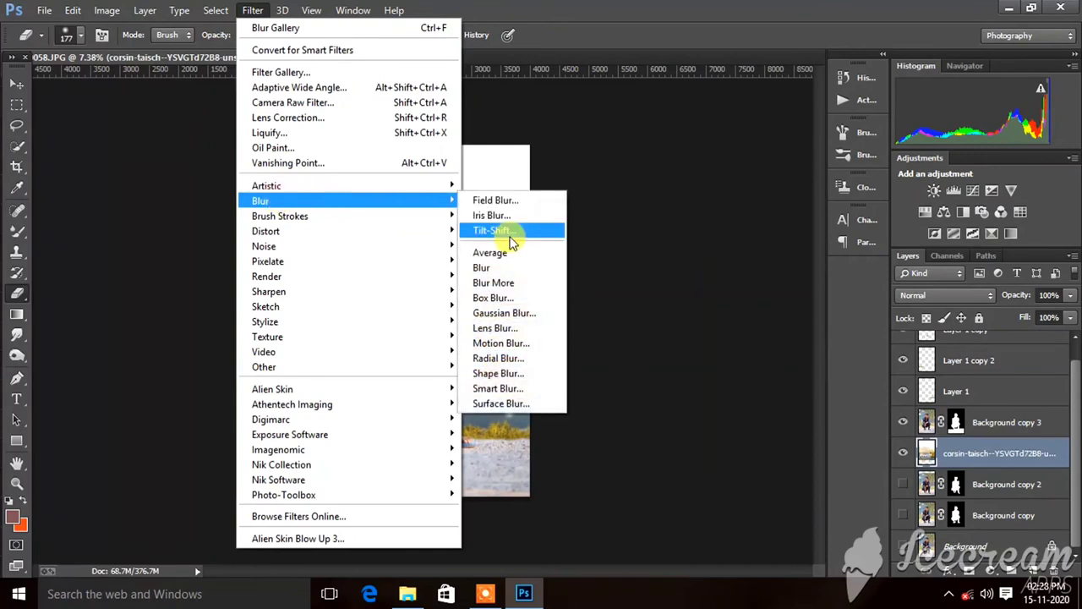
click(505, 232)
mouse_move(454, 321)
mouse_down()
mouse_move(466, 528)
mouse_move(471, 513)
mouse_up()
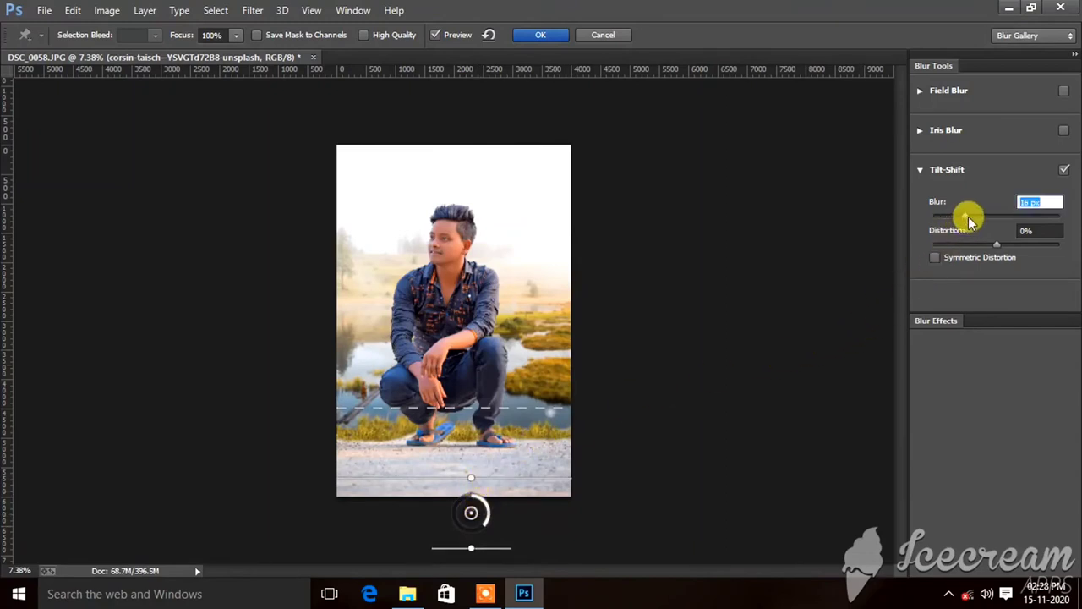
mouse_move(971, 221)
mouse_down()
mouse_move(1002, 221)
mouse_move(971, 224)
mouse_up()
click(555, 35)
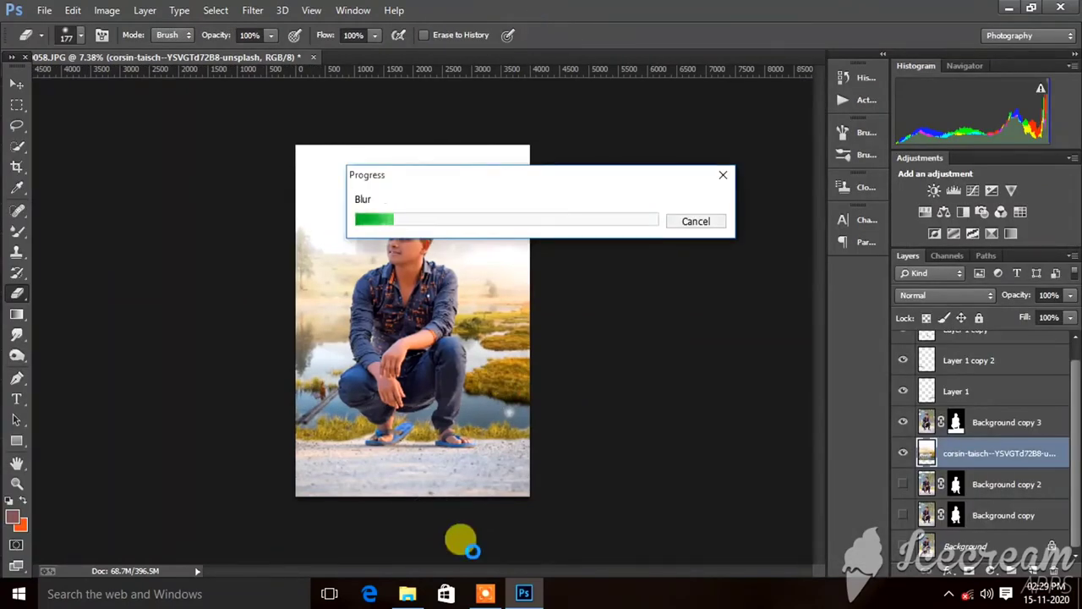
click(484, 594)
click(558, 569)
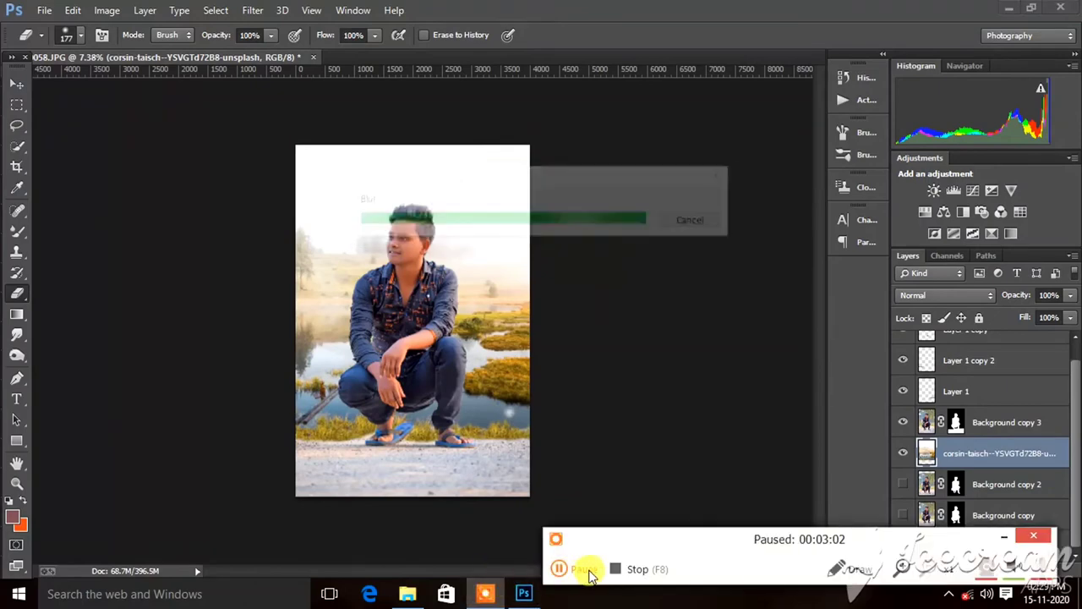
click(558, 569)
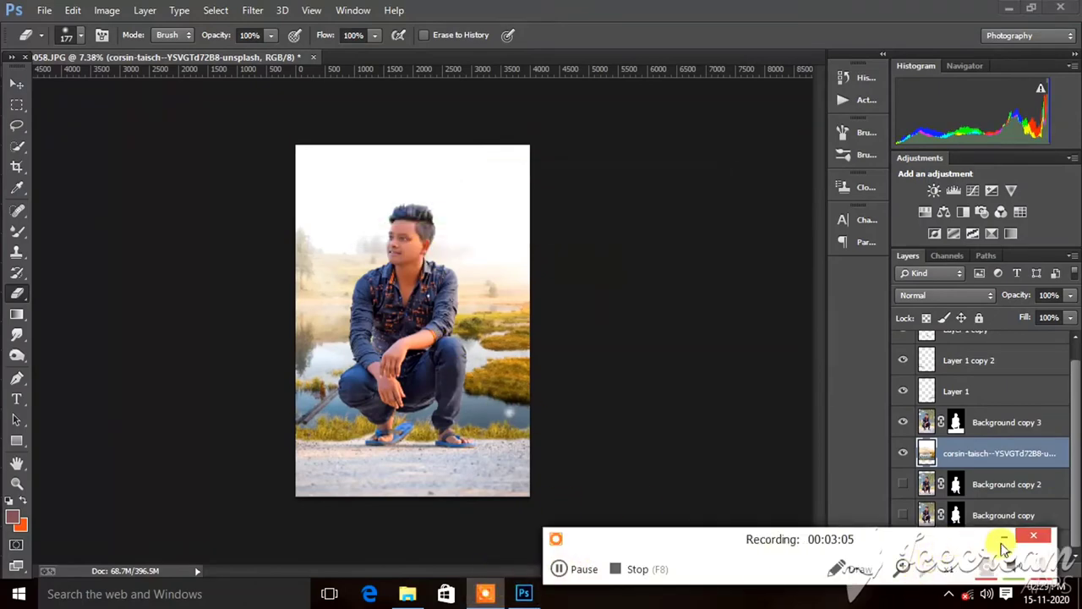
On Background copy 3's mask, start a Pen path from the chin up along the jaw
scroll(367, 276, up, 3)
scroll(414, 203, up, 3)
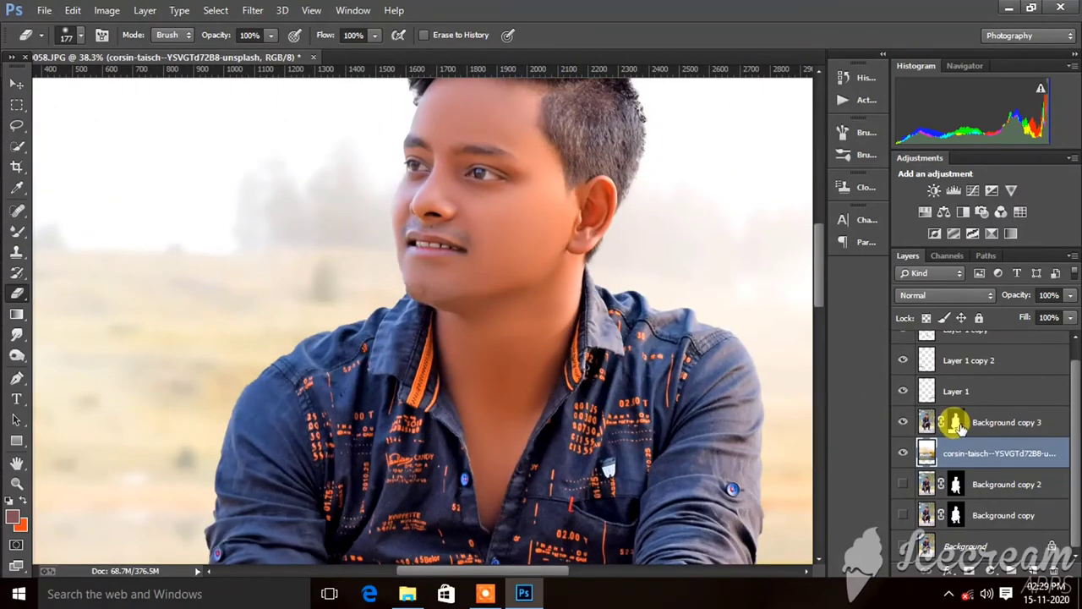
click(956, 423)
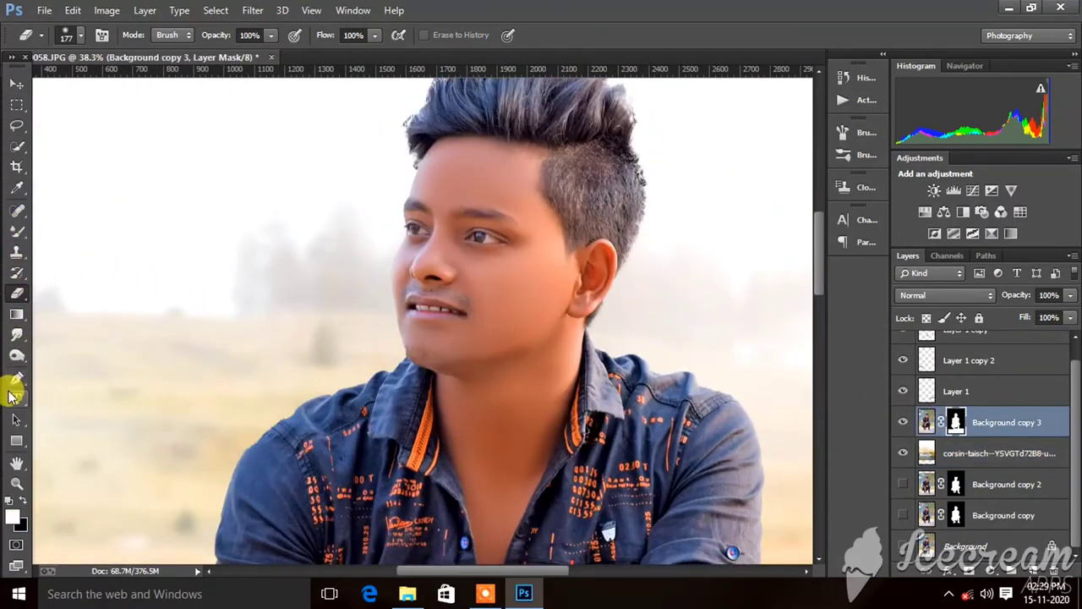
click(16, 378)
scroll(435, 379, up, 3)
scroll(506, 398, up, 3)
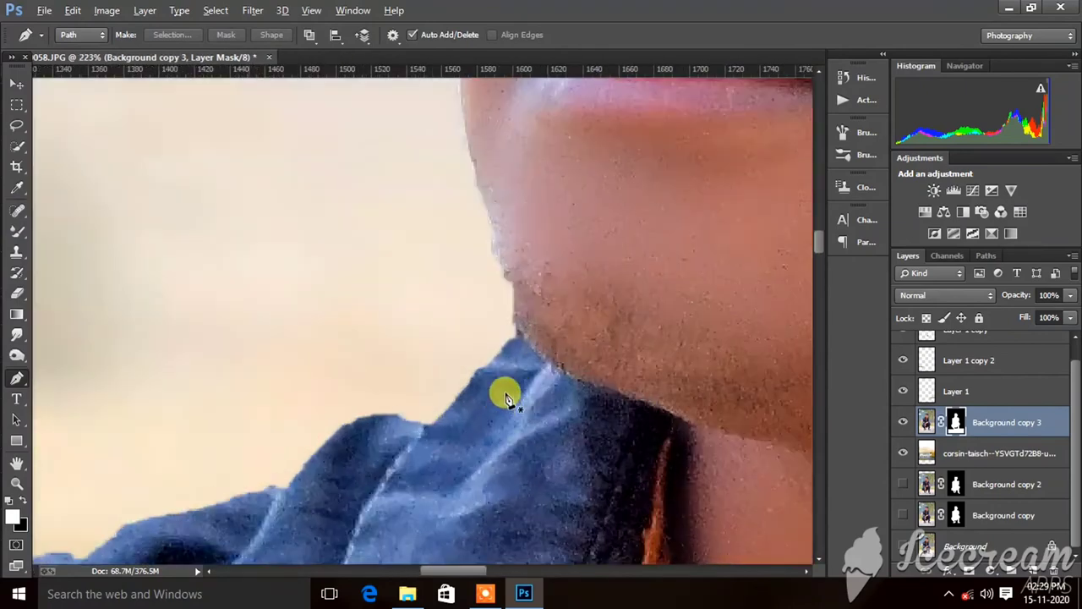
scroll(506, 398, up, 1)
click(523, 326)
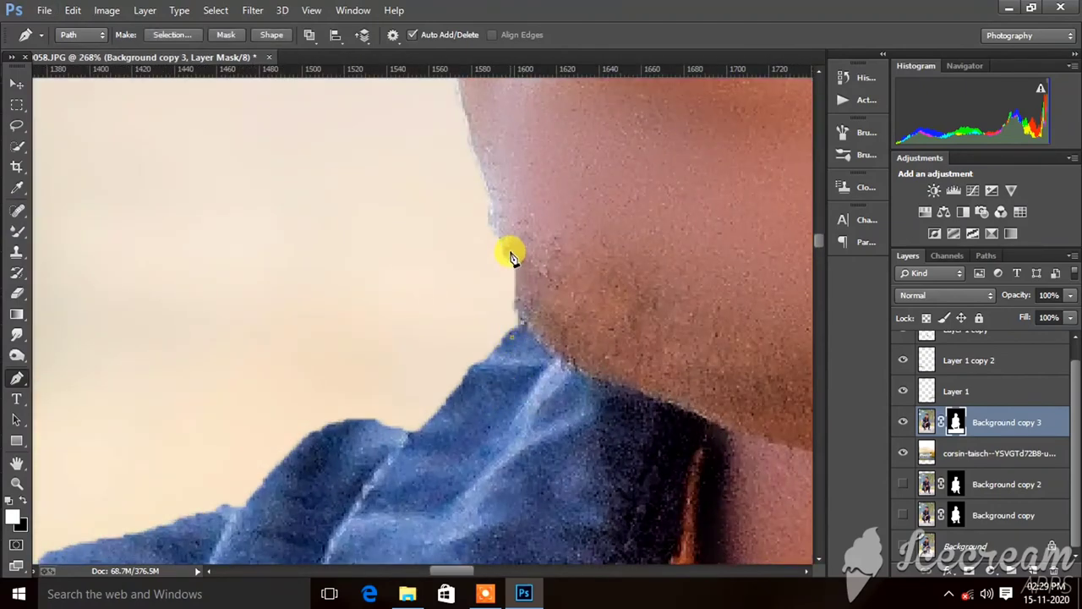
click(482, 165)
scroll(476, 265, up, 3)
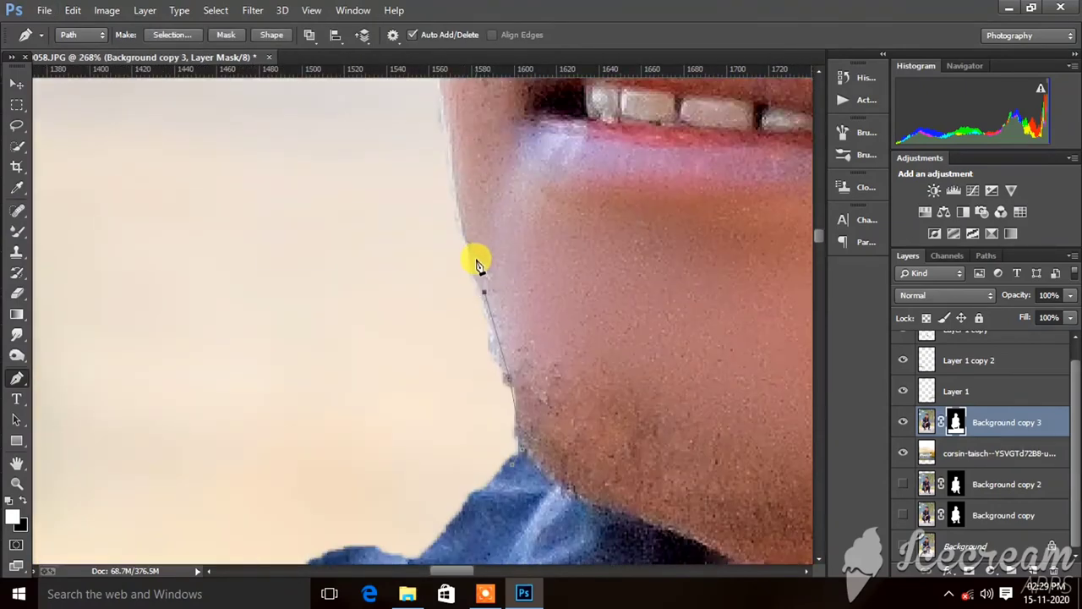
click(451, 162)
scroll(451, 163, up, 2)
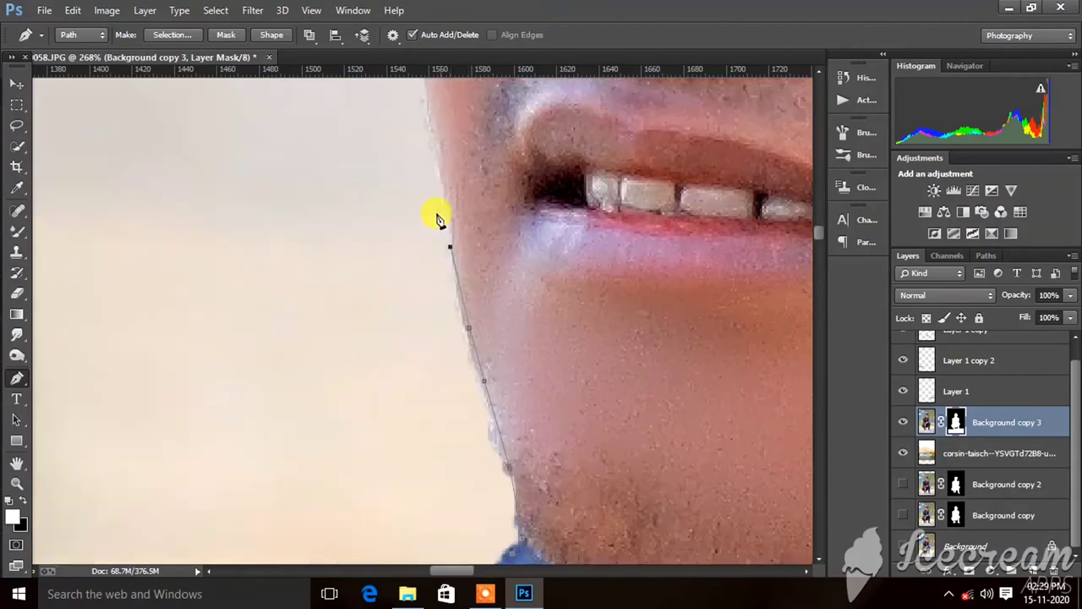
scroll(448, 258, up, 2)
click(432, 248)
Continue the path up past the cheek, nose and eye, closing it through the background
scroll(431, 254, up, 3)
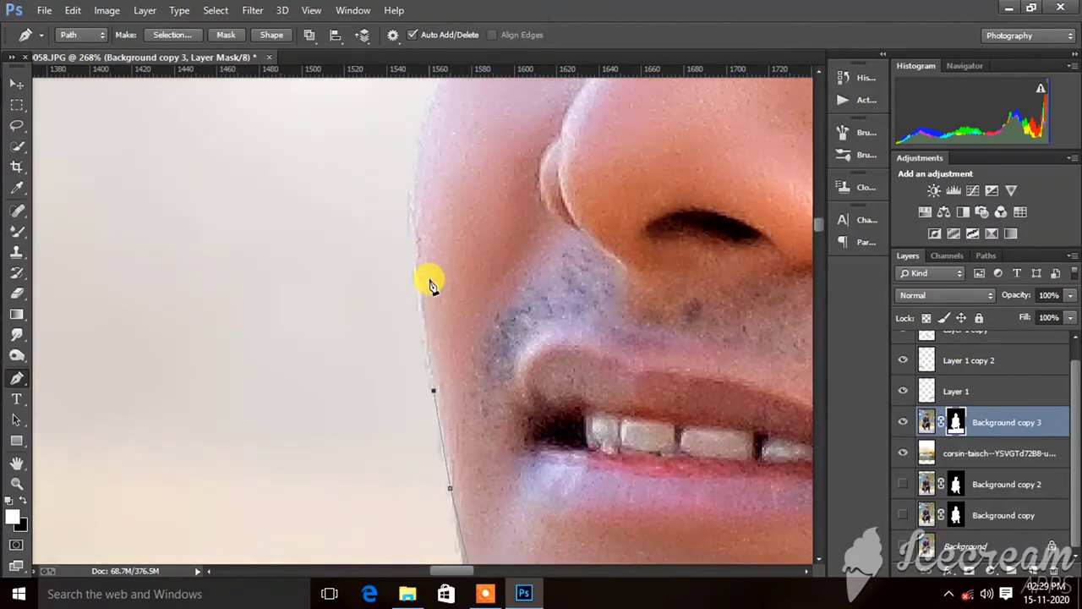
click(412, 222)
scroll(414, 236, up, 3)
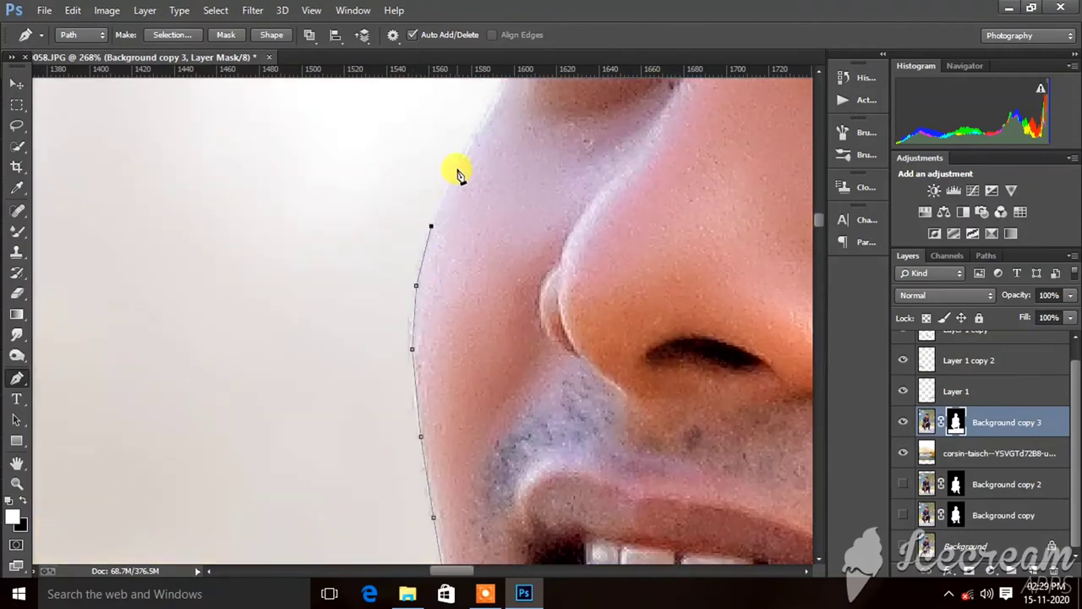
click(456, 166)
scroll(507, 202, up, 3)
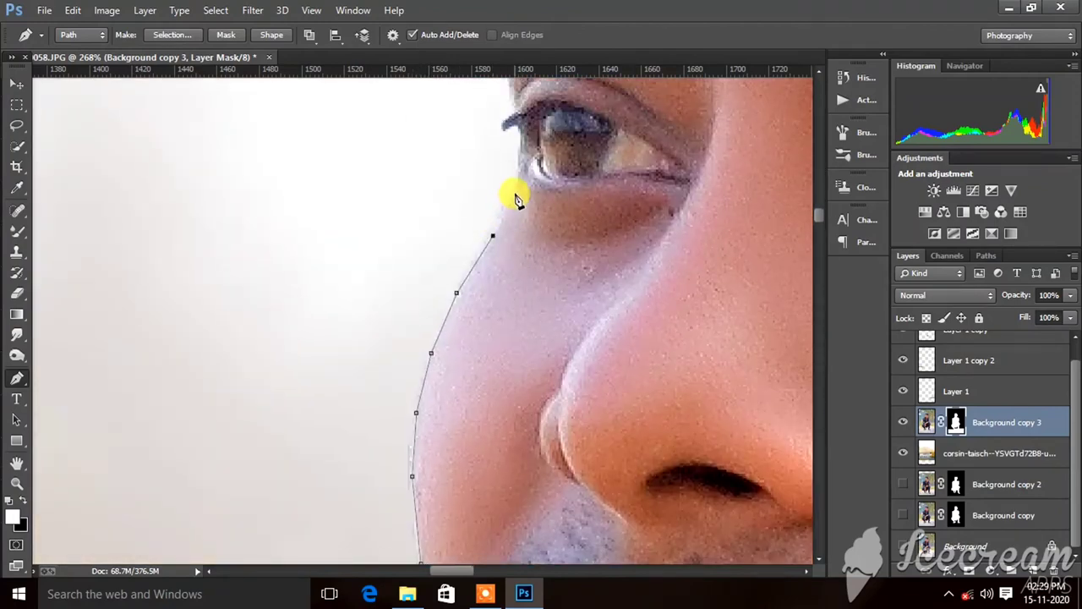
click(508, 162)
click(466, 169)
scroll(392, 229, down, 5)
click(259, 322)
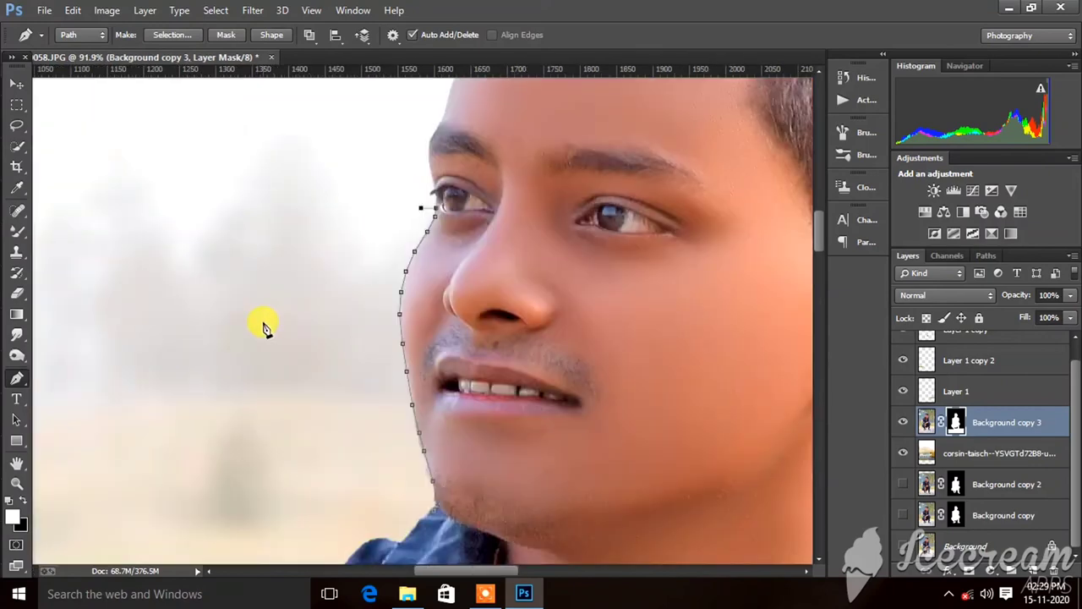
scroll(267, 338, down, 2)
click(268, 346)
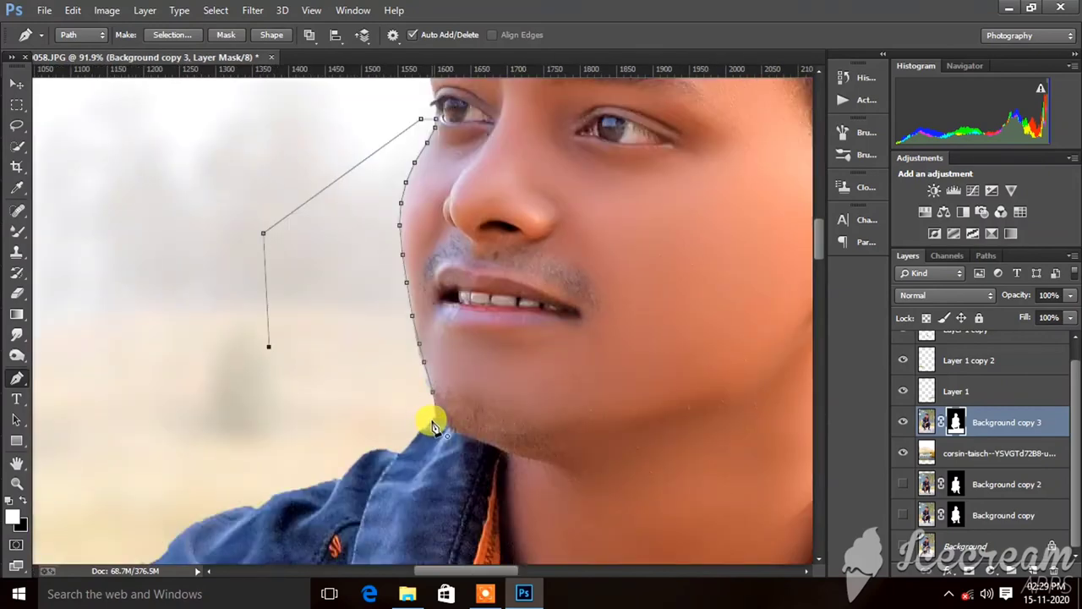
Convert the face-edge path to a selection with no feathering, then deselect
right_click(342, 304)
click(399, 261)
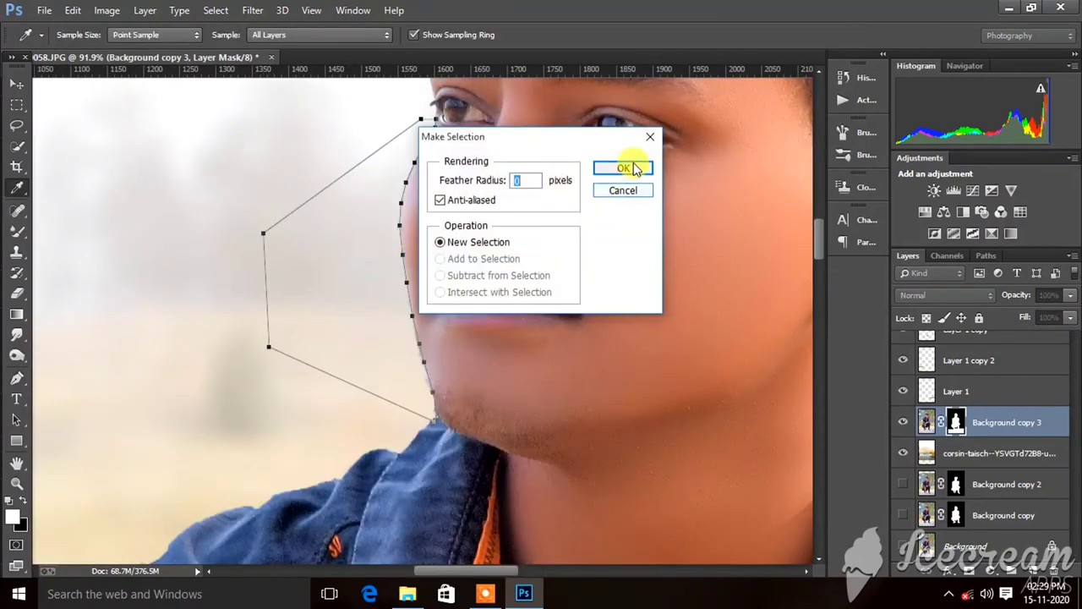
click(625, 164)
key(ctrl+d)
scroll(512, 302, down, 3)
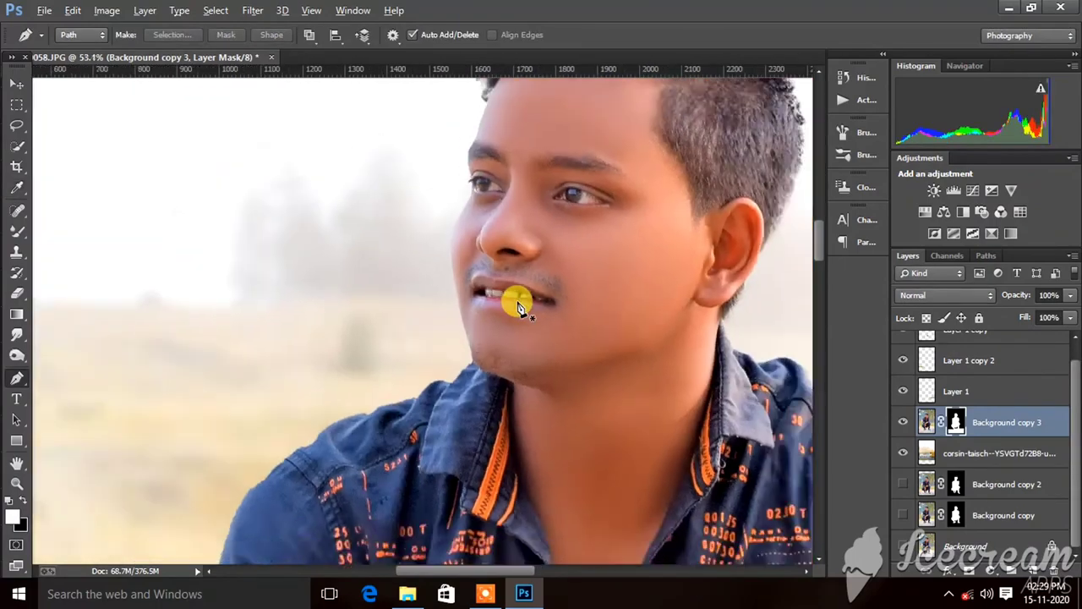
Apply Noiseware Professional (77% luminance, 56% color) to the man's pixels after previewing his face
click(927, 422)
click(253, 10)
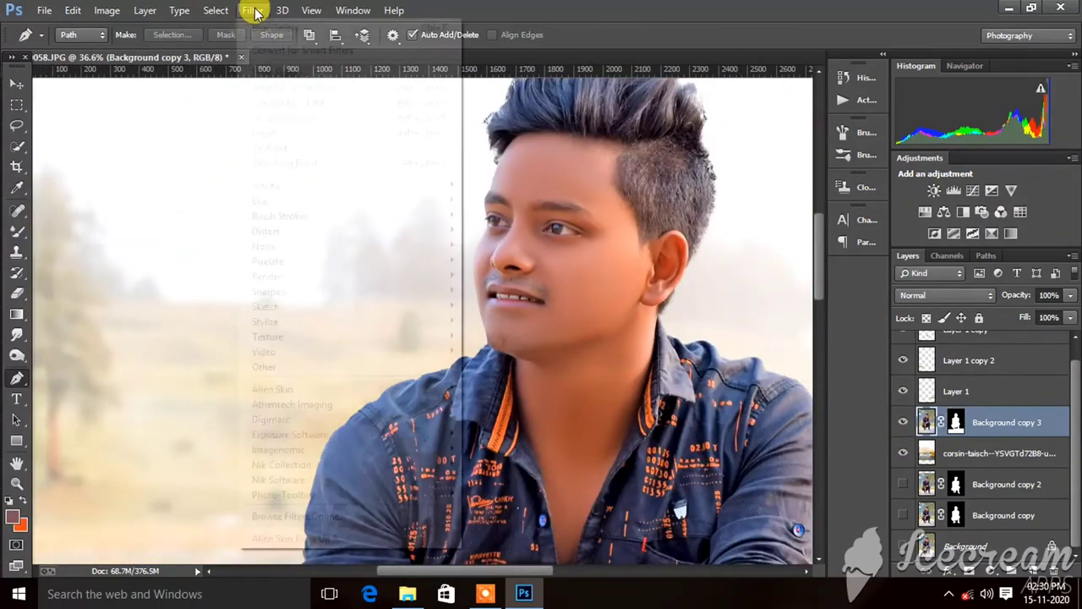
mouse_move(269, 449)
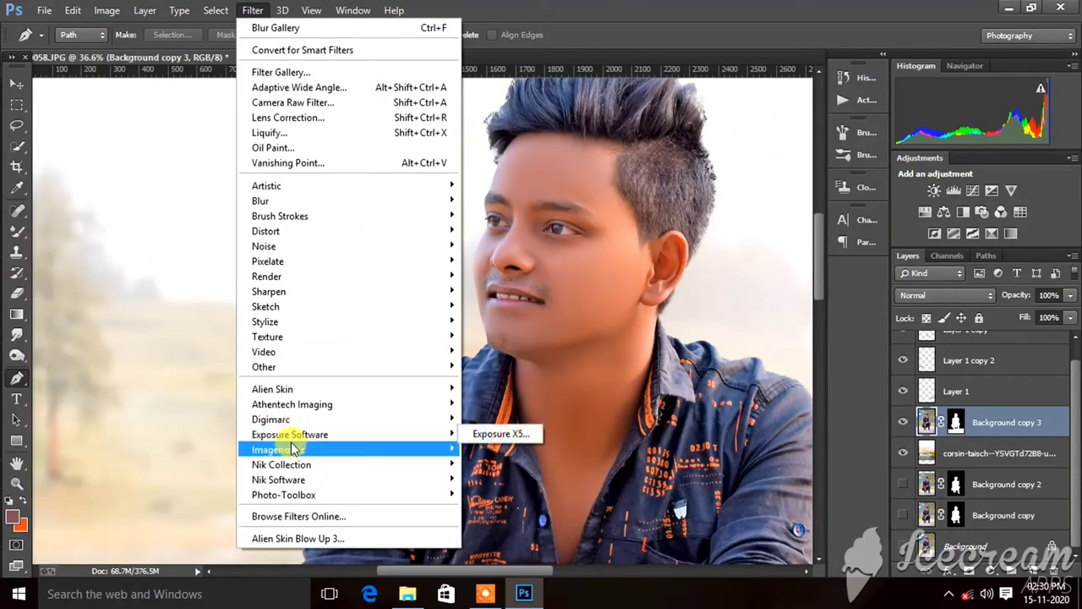
click(521, 448)
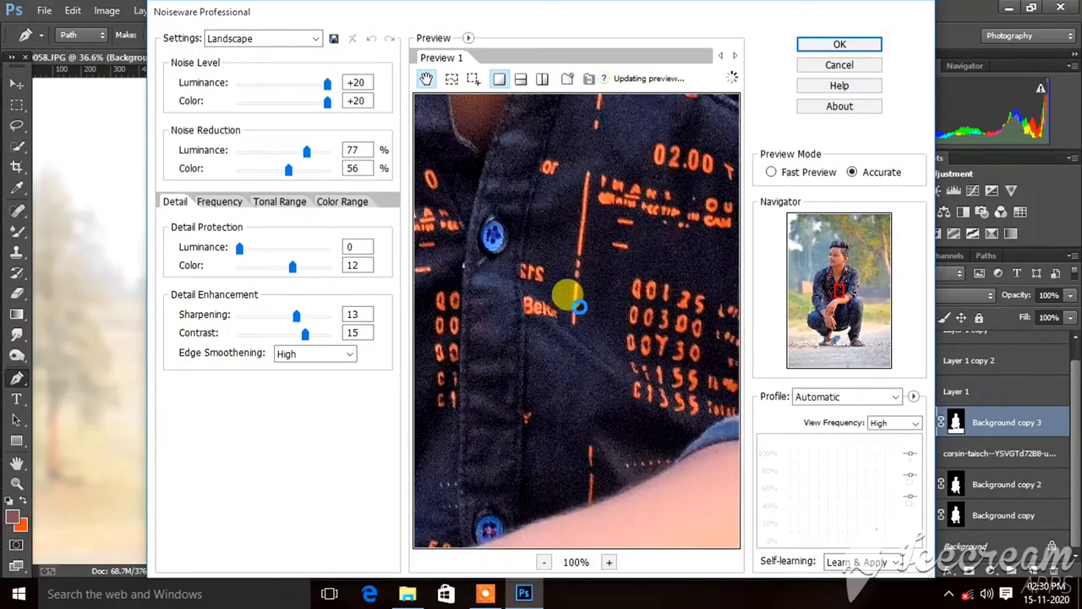
drag(580, 314, 660, 502)
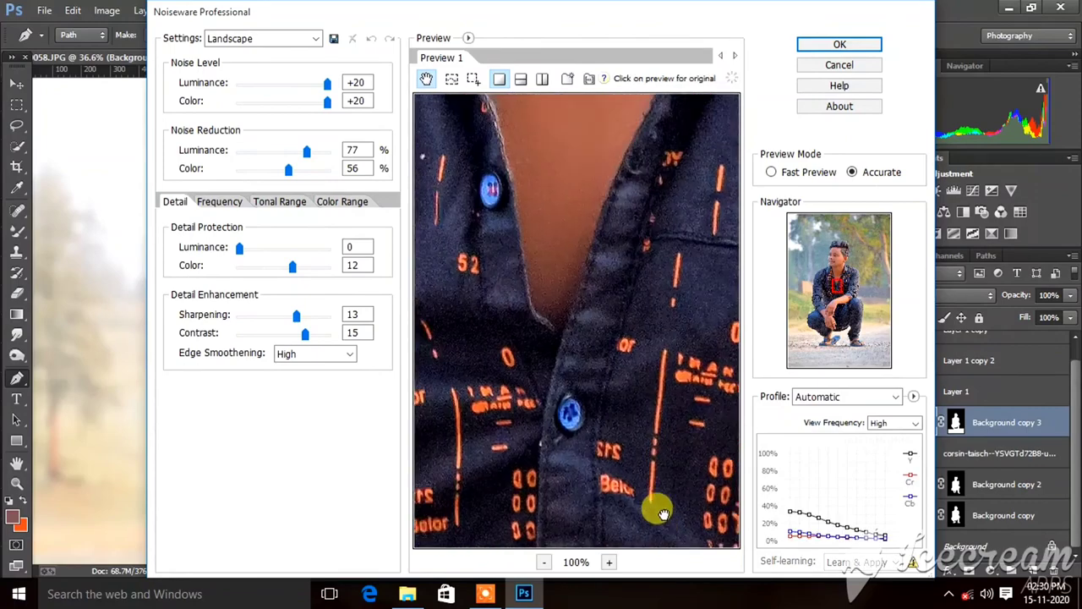
mouse_move(573, 270)
mouse_down()
mouse_move(596, 403)
mouse_move(560, 584)
mouse_up()
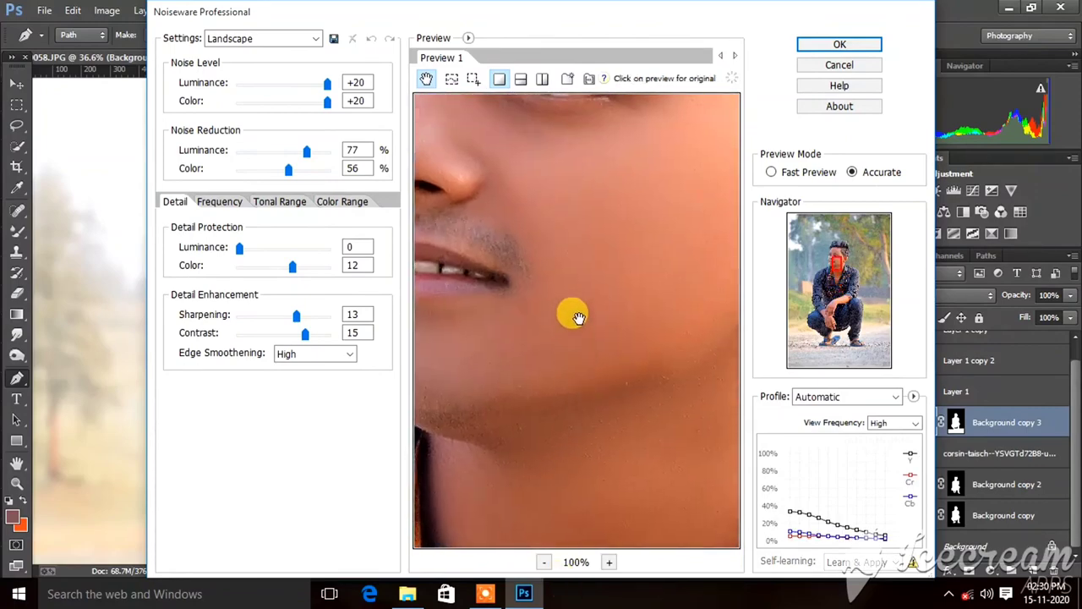
drag(575, 317, 701, 449)
drag(643, 465, 604, 399)
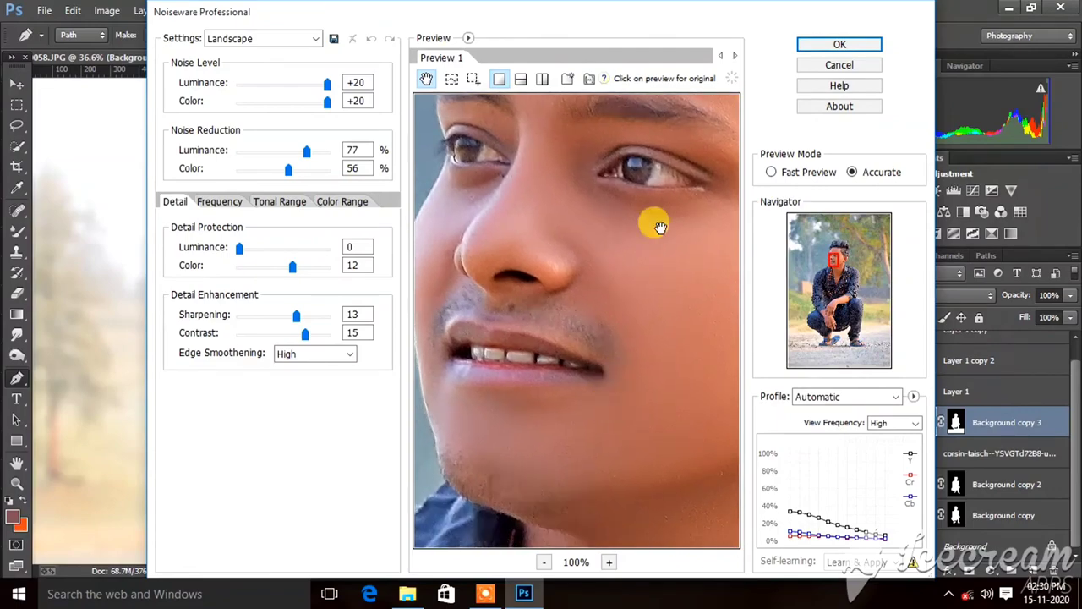
click(837, 44)
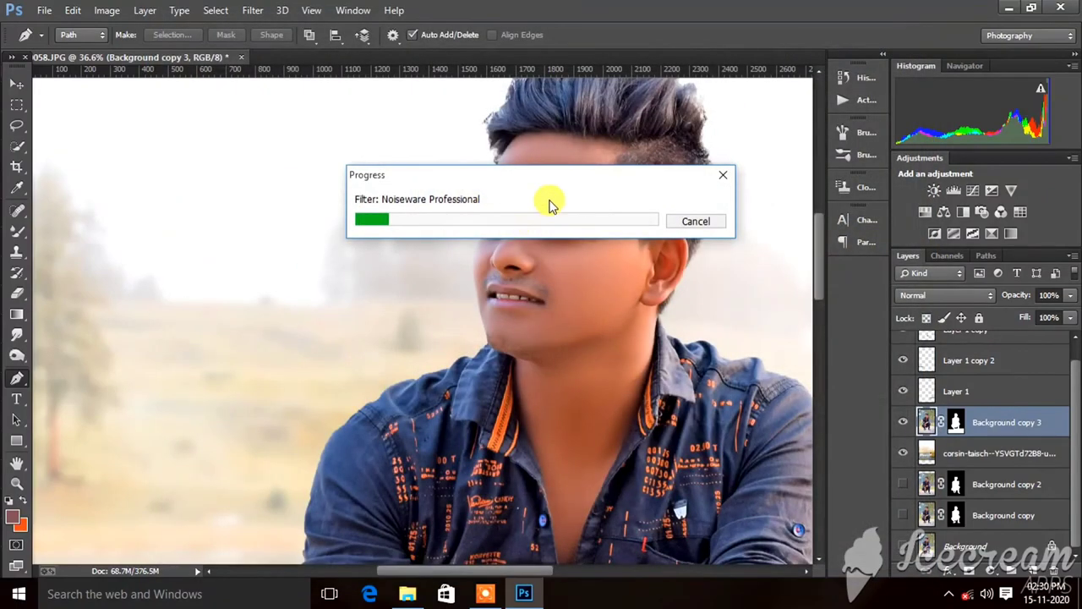
drag(550, 206, 218, 245)
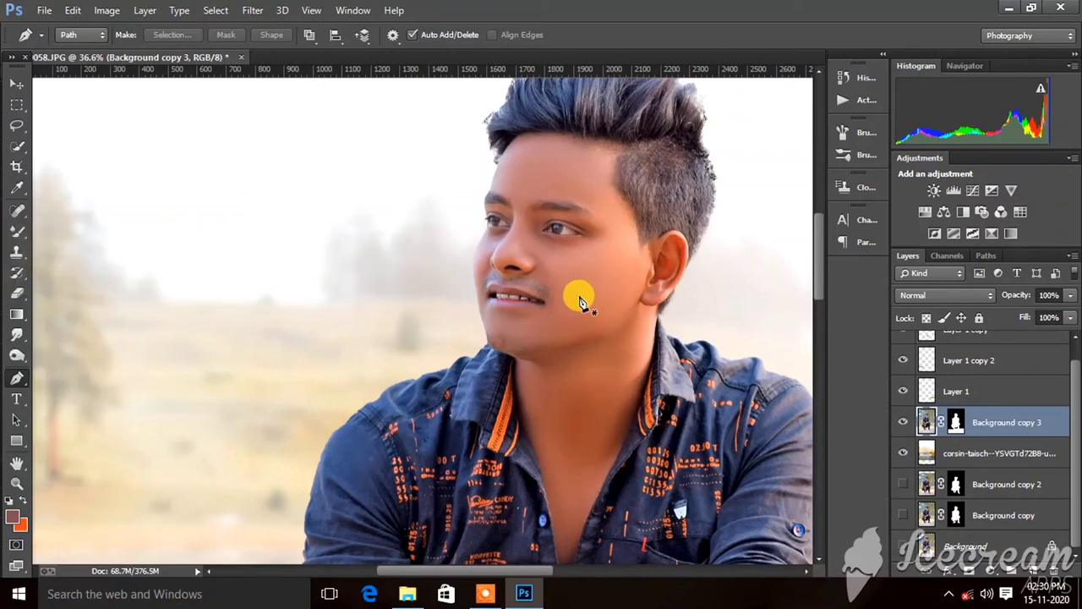
scroll(581, 300, up, 2)
scroll(582, 314, up, 2)
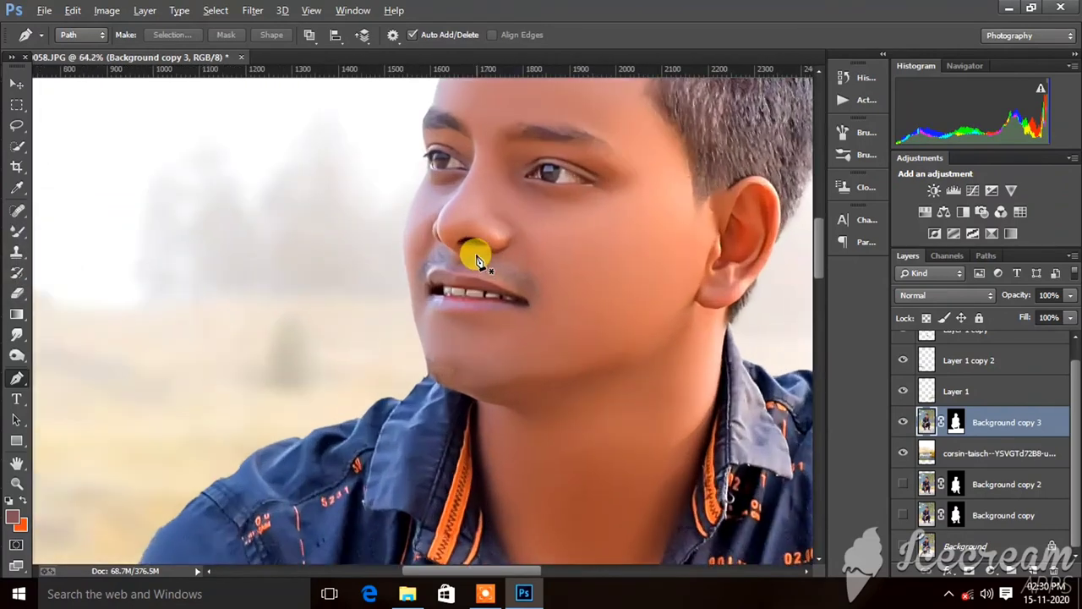
scroll(476, 249, up, 1)
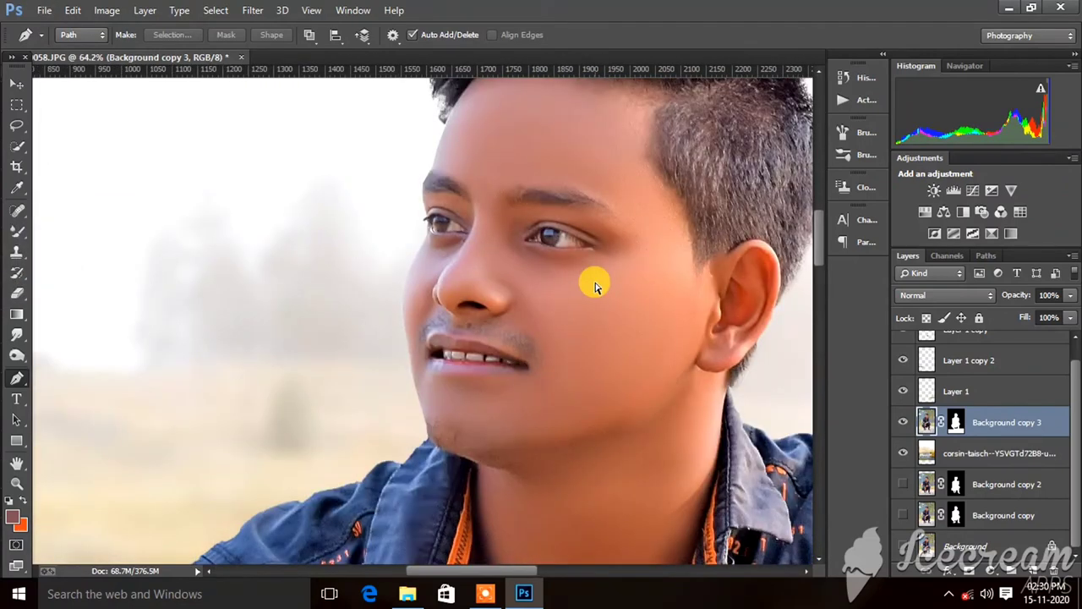
scroll(599, 292, down, 1)
scroll(611, 302, down, 1)
scroll(626, 327, down, 1)
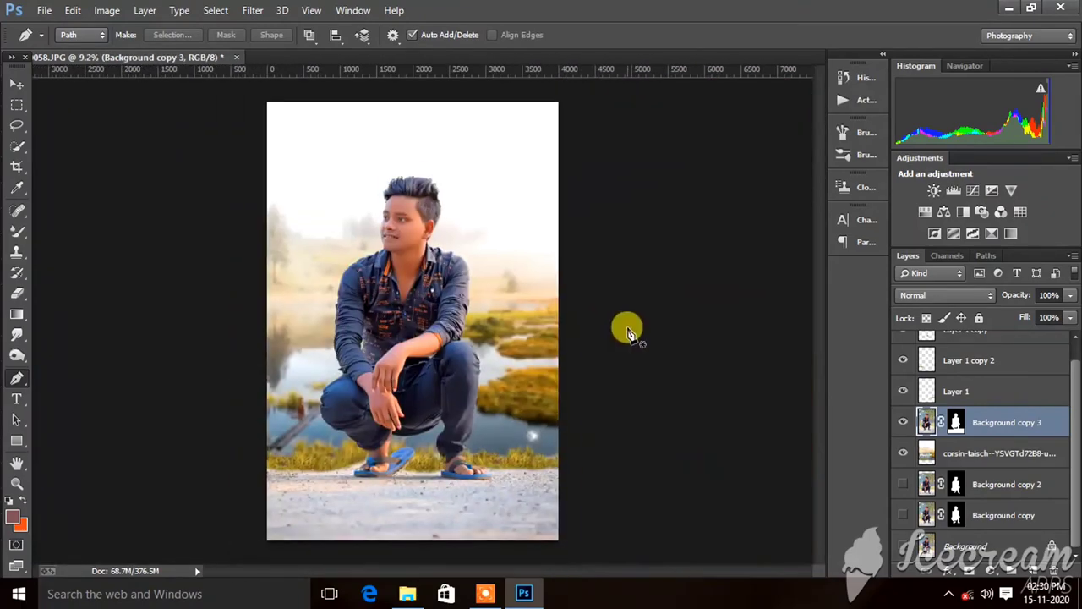
scroll(448, 270, up, 1)
scroll(427, 249, down, 1)
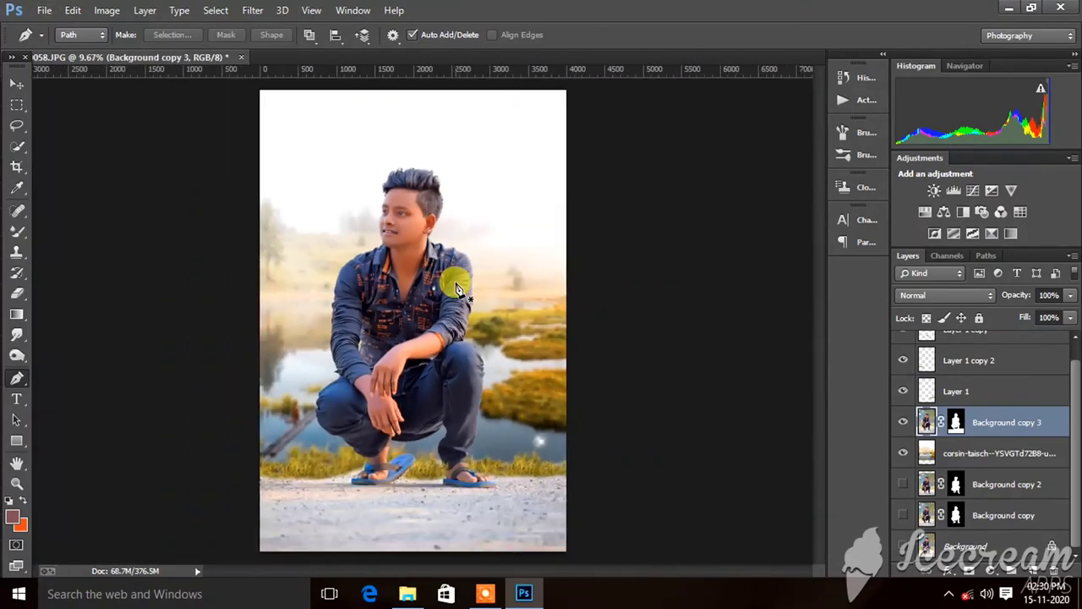
scroll(406, 228, up, 1)
scroll(385, 232, up, 1)
scroll(380, 262, up, 1)
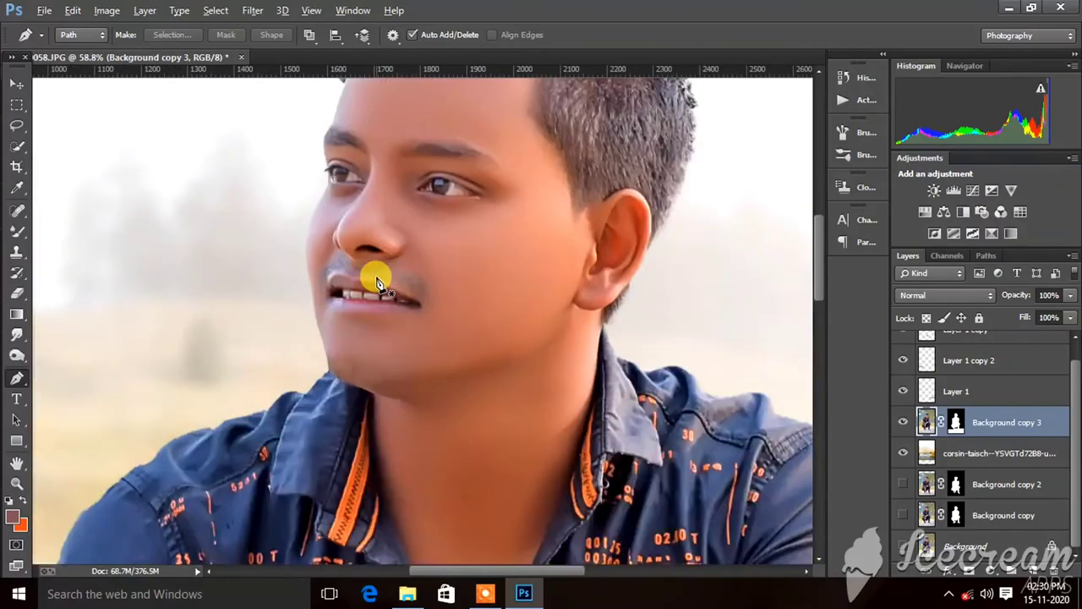
scroll(414, 278, down, 2)
scroll(449, 280, down, 2)
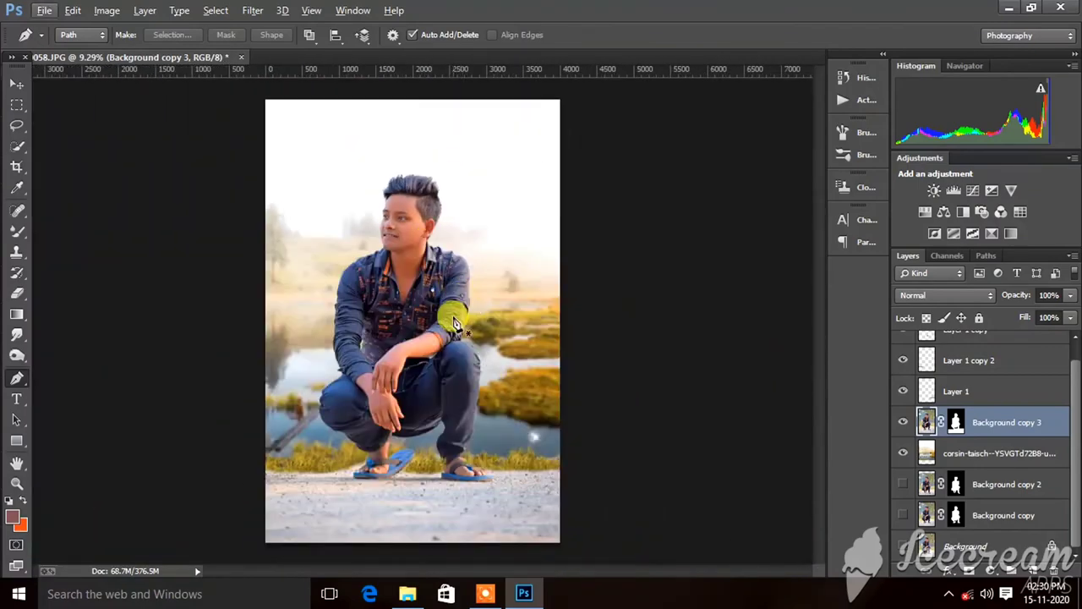